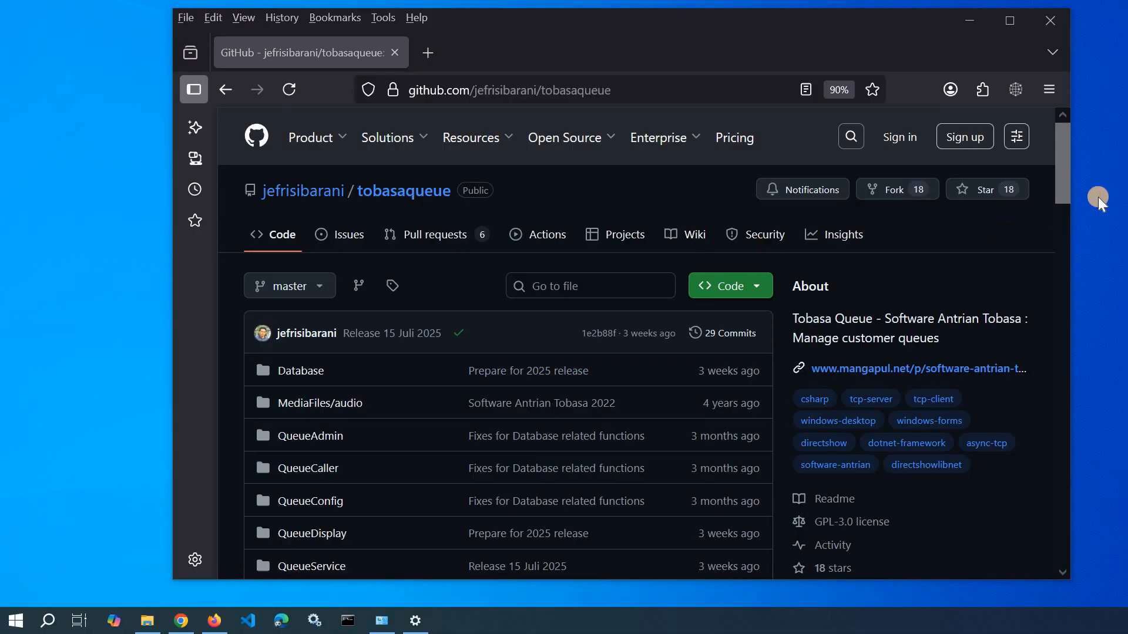
- Open the tobasaqueue repository's releases and download AntrianTobasa_2025.7z from the Software Antrian Tobasa 2025 release
left_click_drag(1066, 194, 1043, 305)
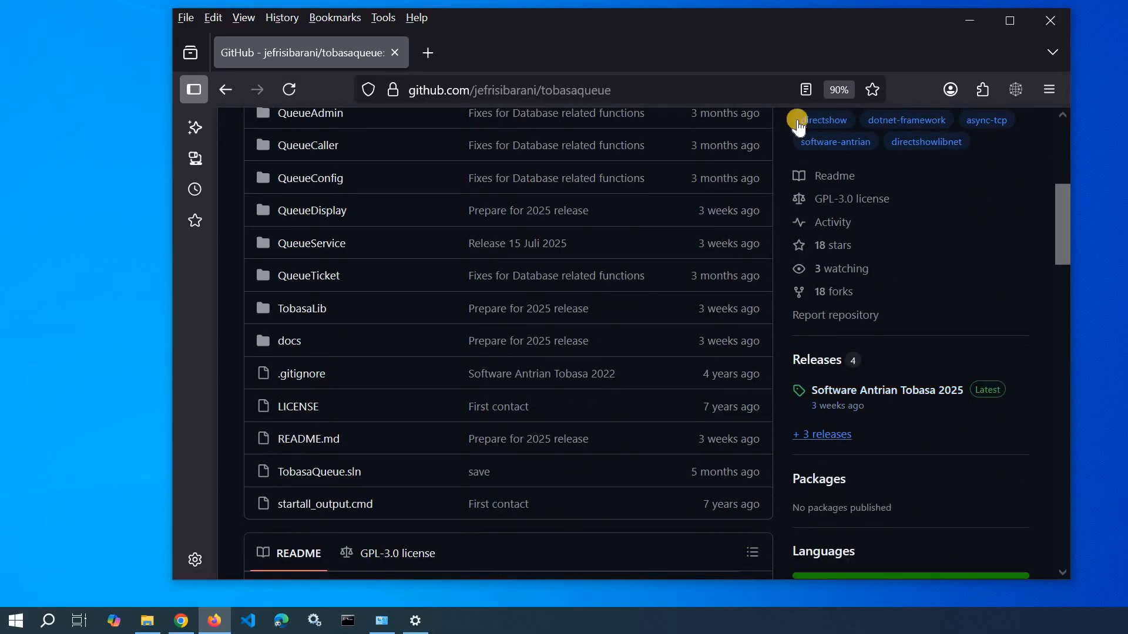
left_click_drag(787, 64, 734, 64)
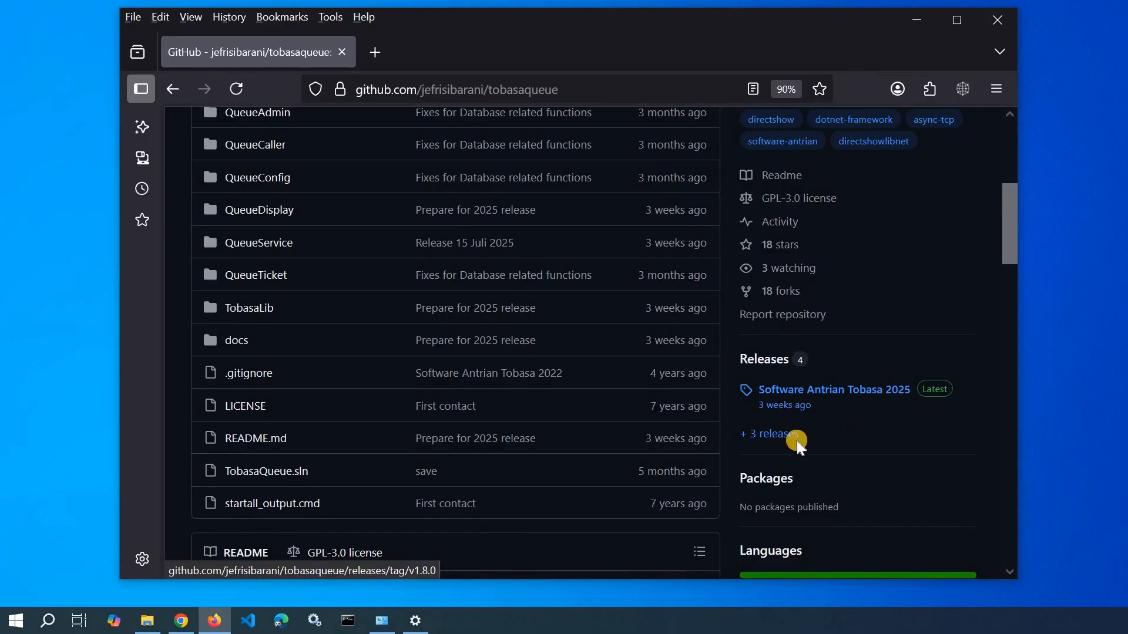
left_click(757, 436)
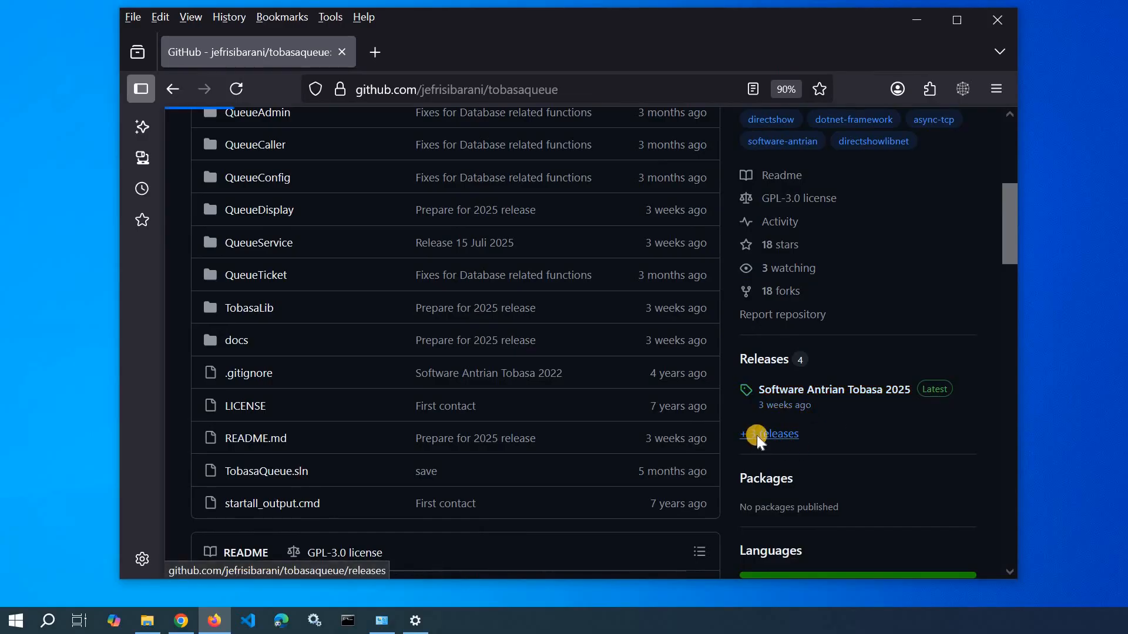
left_click_drag(1010, 232, 1007, 267)
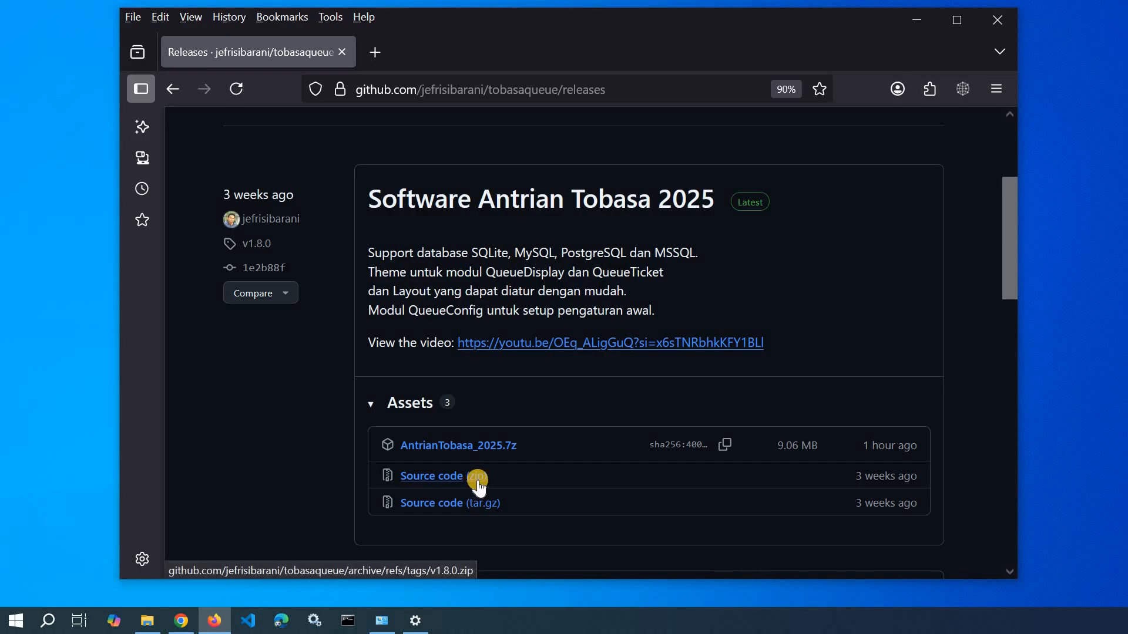
left_click(495, 451)
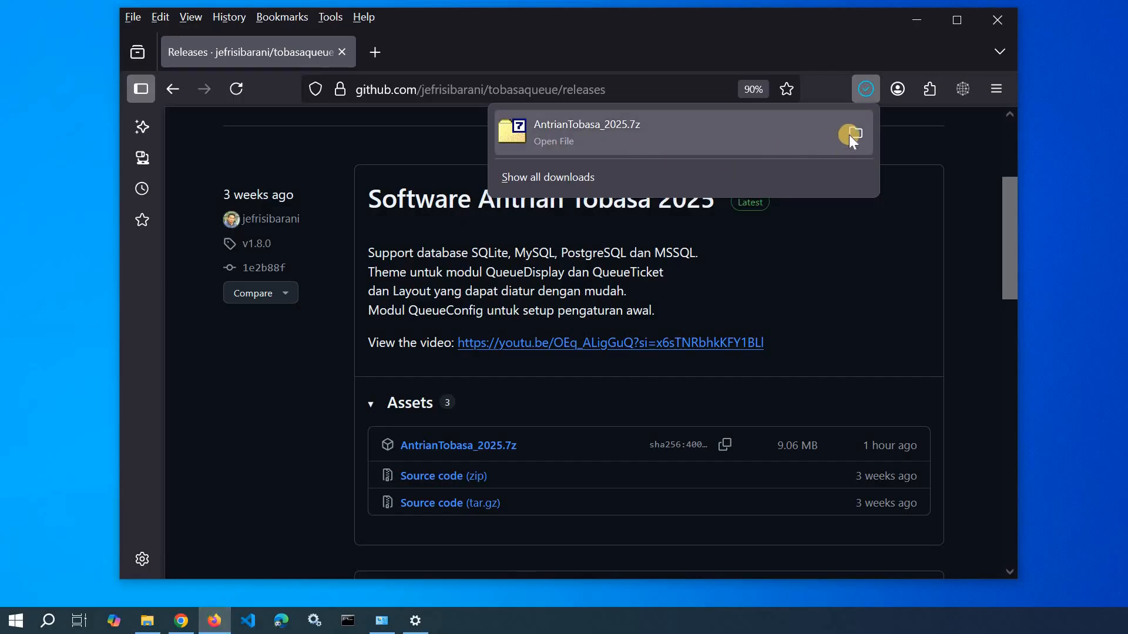
- Open the downloaded AntrianTobasa_2025.7z archive and extract its AntrianTobasa_2025 folder into Downloads
left_click(853, 134)
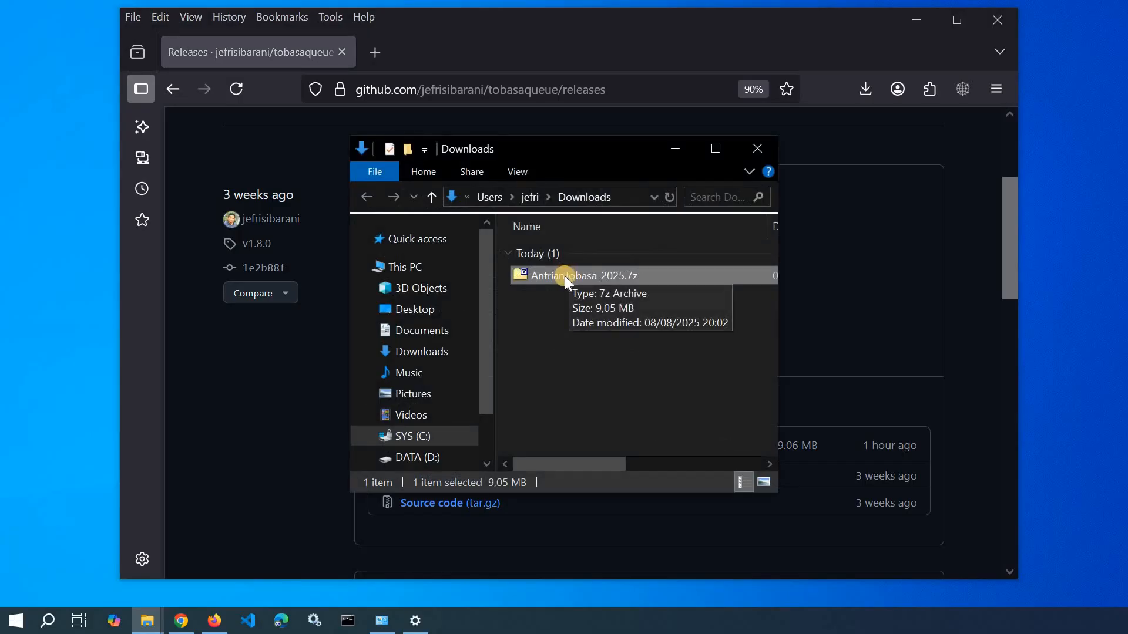
double_click(540, 274)
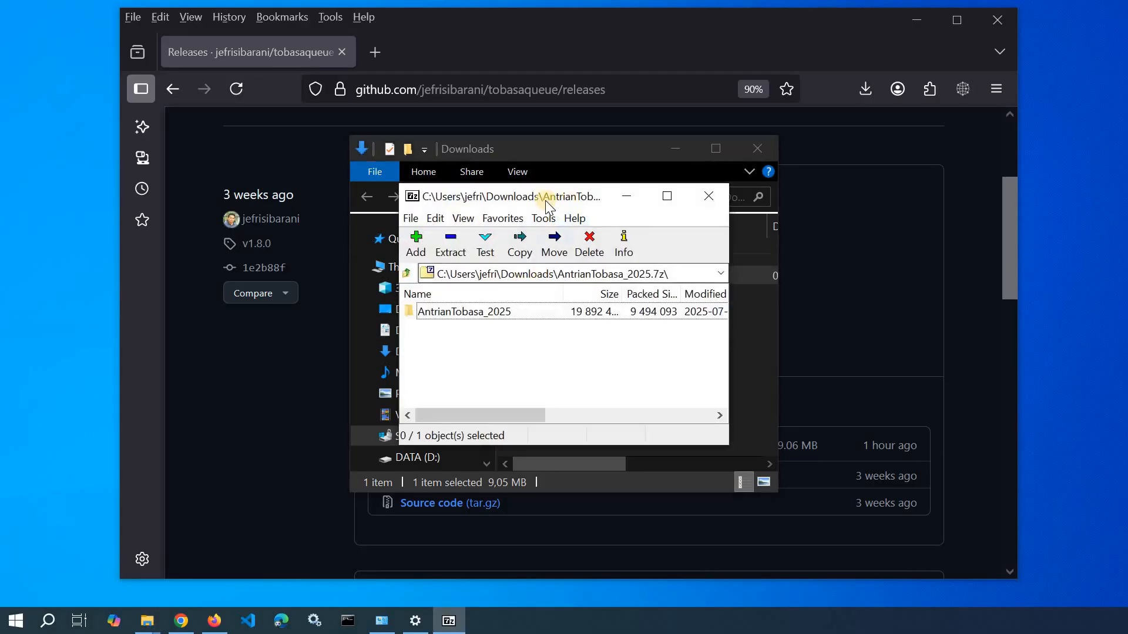
left_click_drag(543, 199, 662, 57)
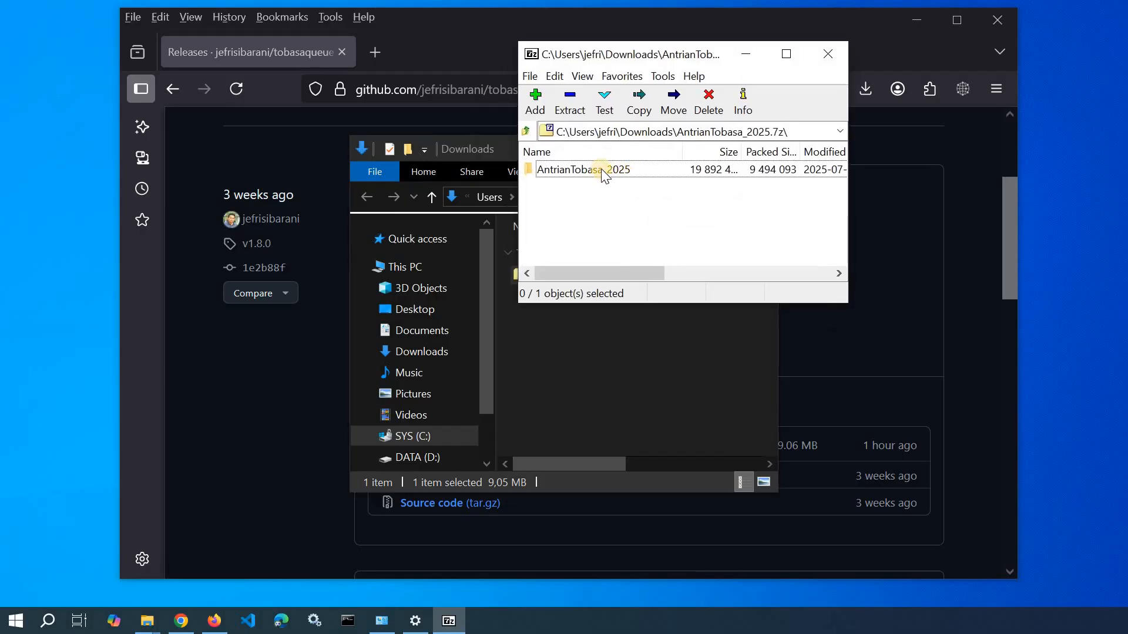
left_click_drag(581, 171, 556, 360)
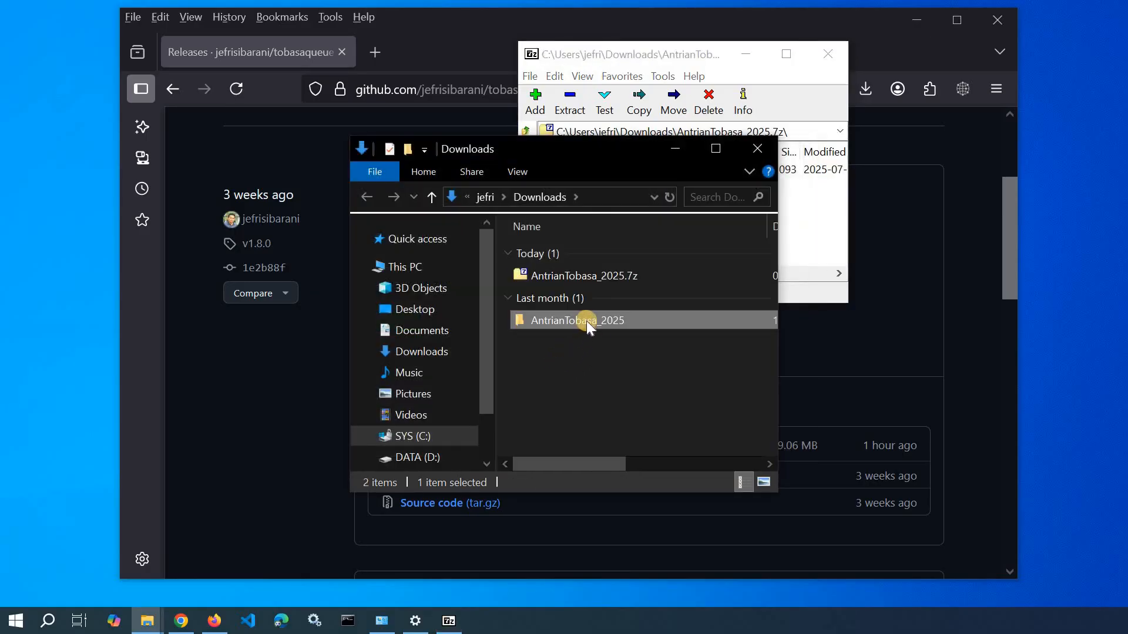
- Copy the extracted AntrianTobasa_2025 folder from Downloads to the root of the SYS (C:) drive
mouse_move(582, 320)
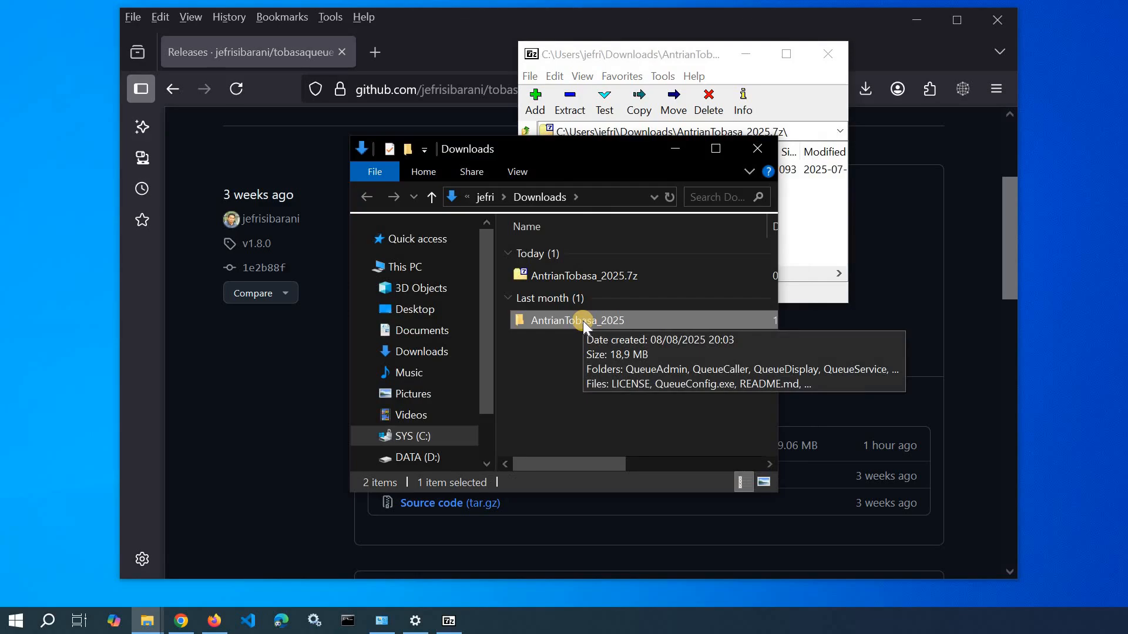
right_click(583, 320)
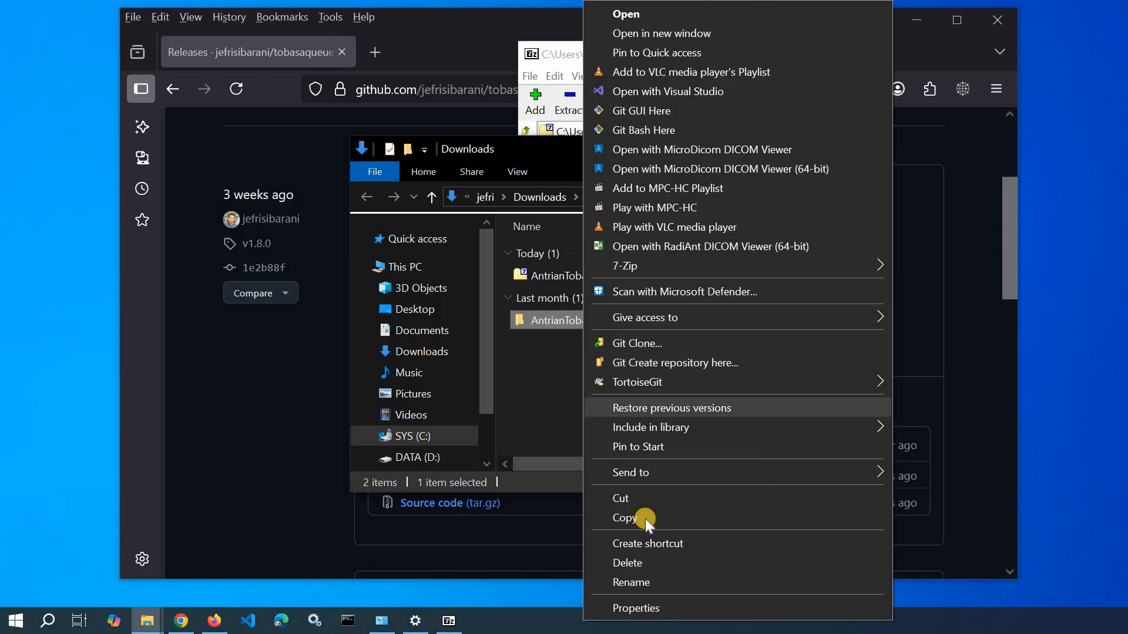
left_click(645, 519)
left_click(443, 436)
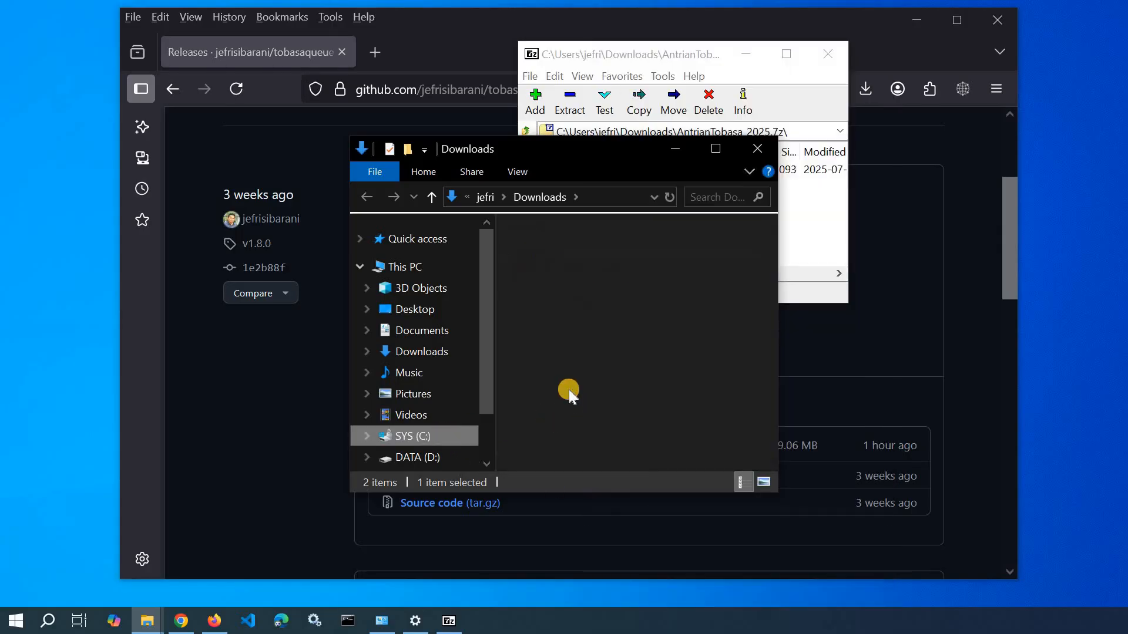
right_click(566, 384)
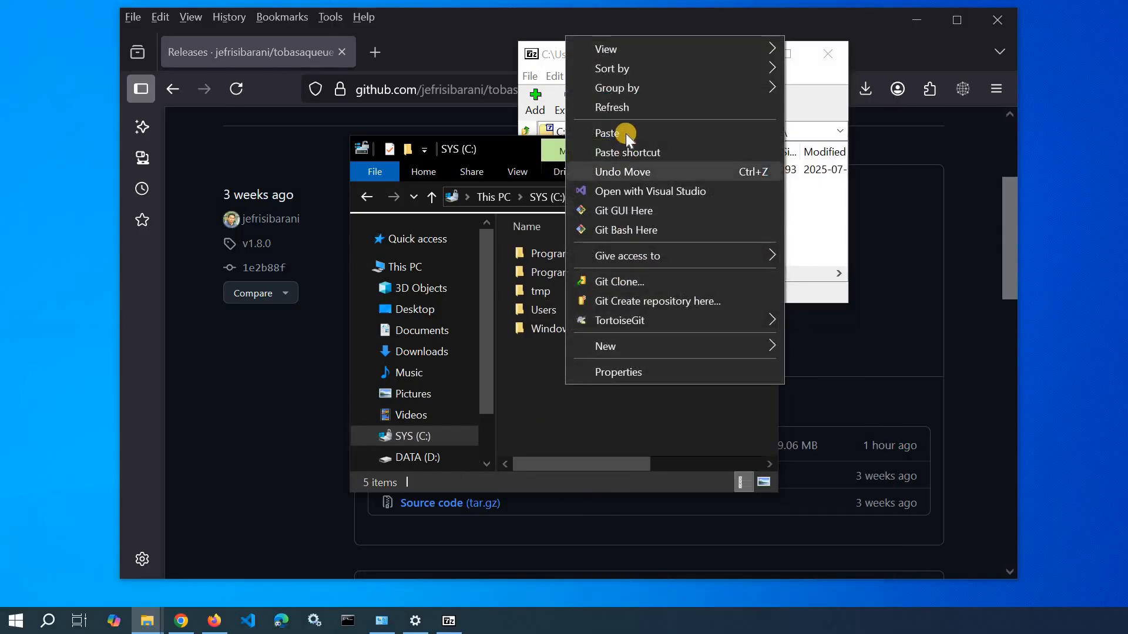
left_click(609, 371)
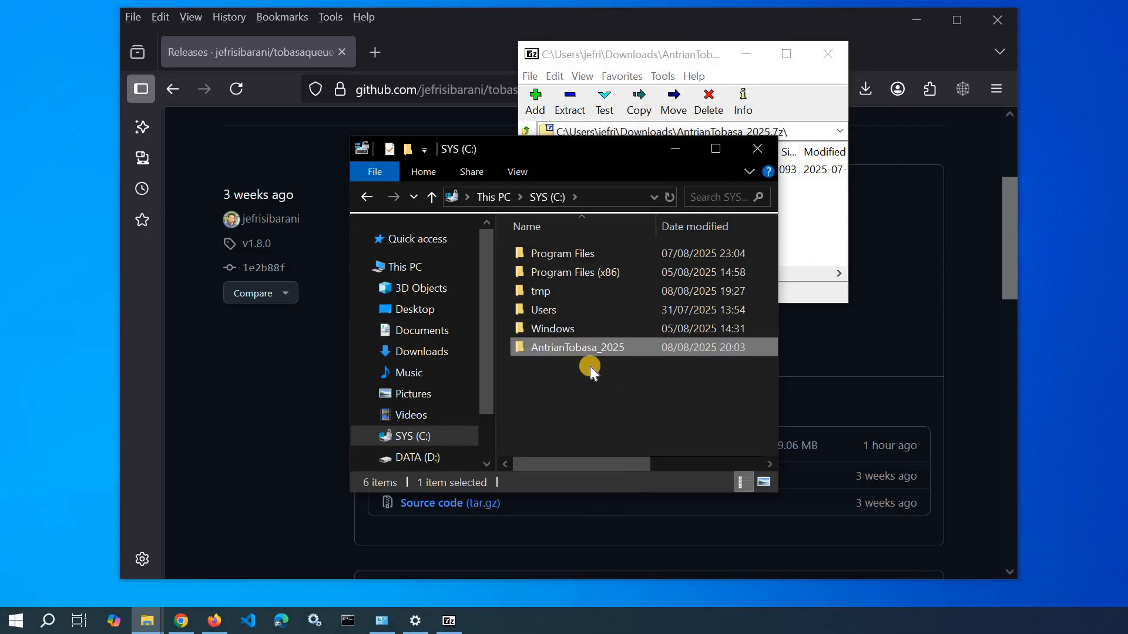
left_click(576, 369)
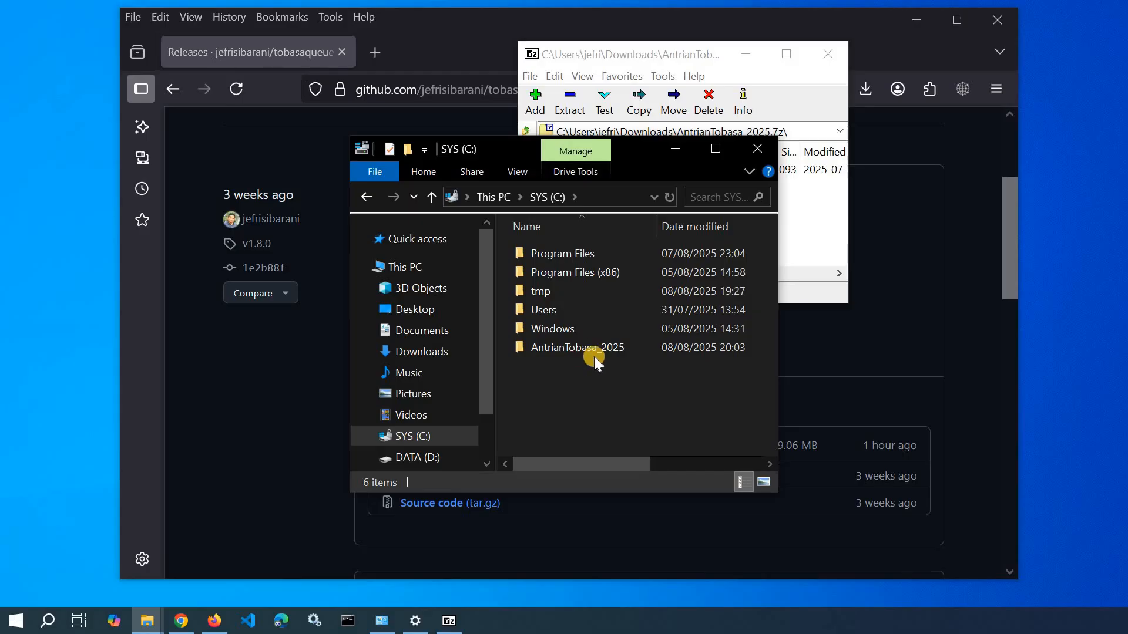
- Open the AntrianTobasa_2025 folder on the C: drive and run QueueConfig.exe
mouse_move(591, 350)
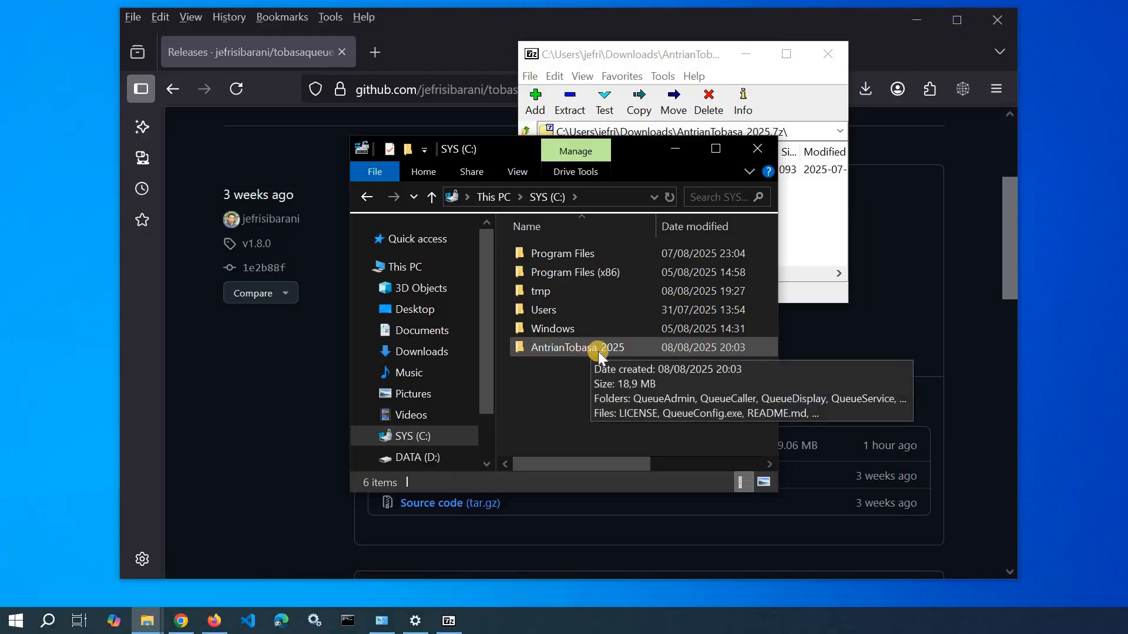
right_click(598, 351)
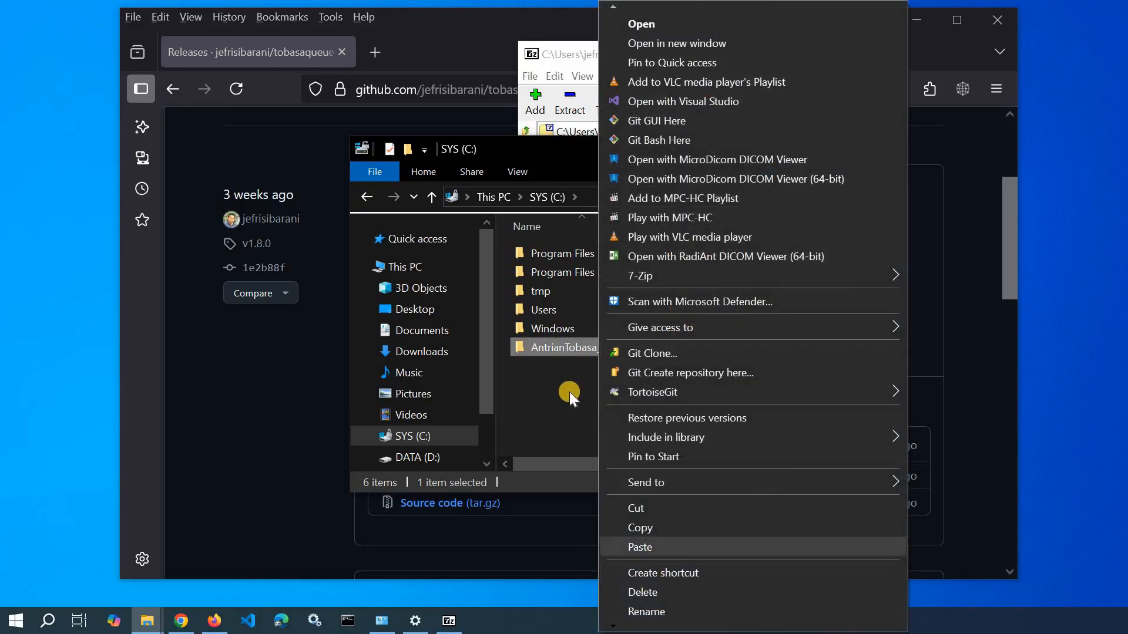
left_click(581, 347)
double_click(580, 347)
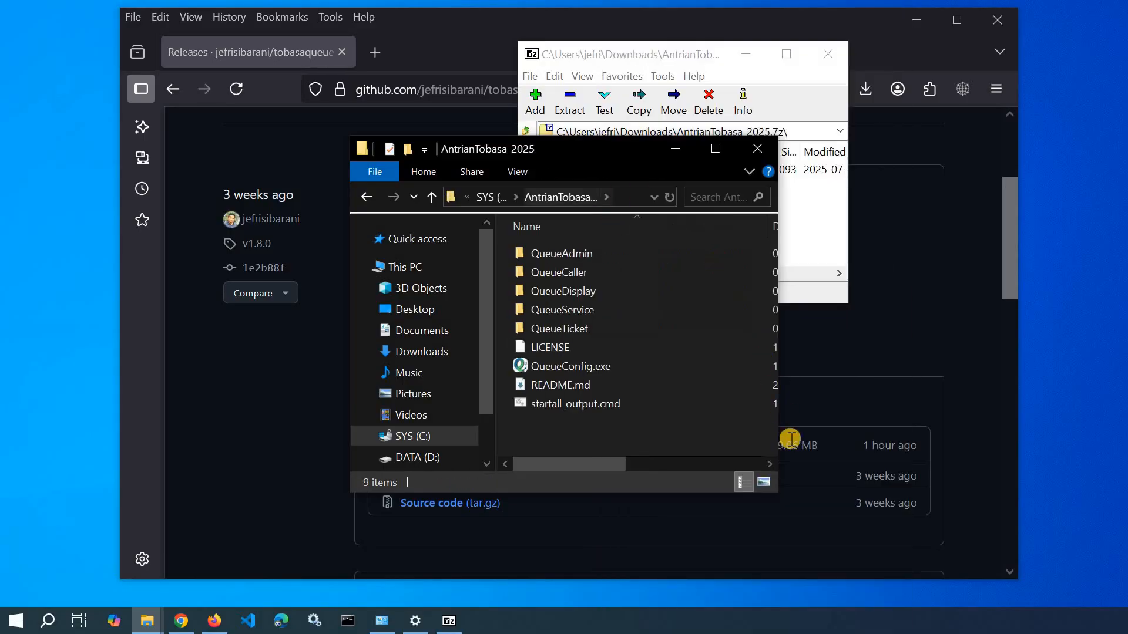
left_click(583, 366)
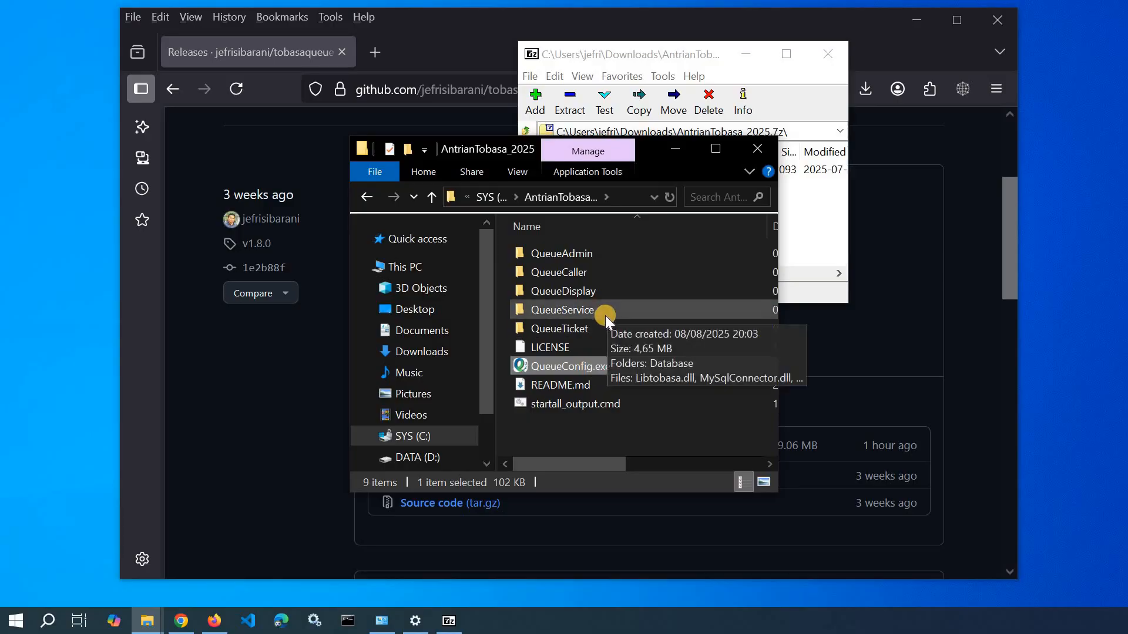
double_click(580, 368)
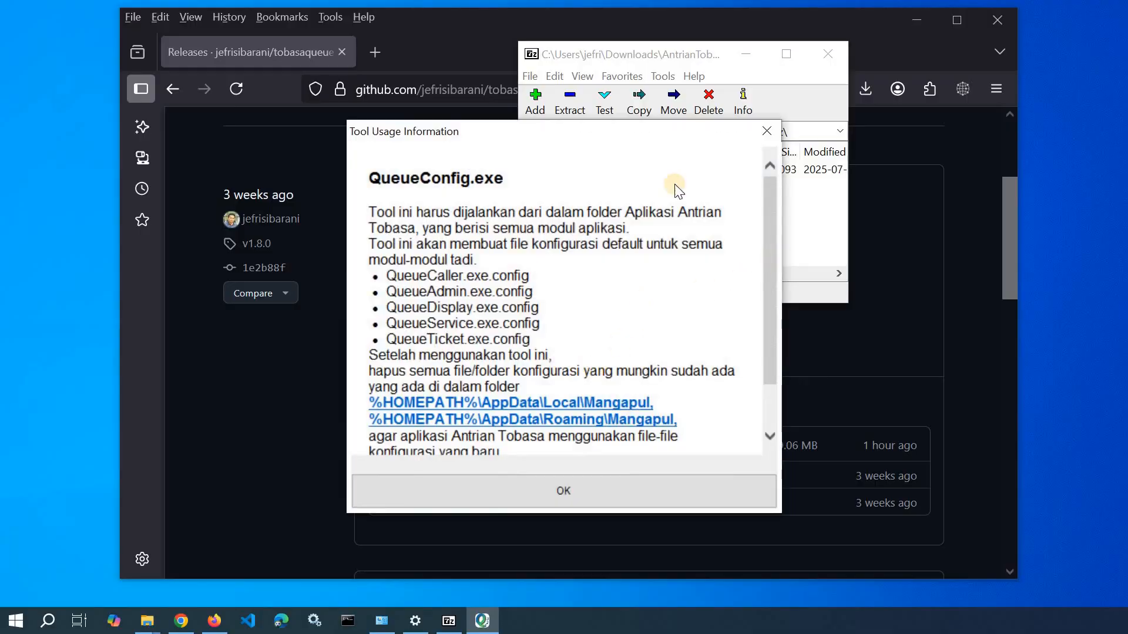
- Read the QueueConfig.exe usage information through to its end, then dismiss it to reach the Tobasa Queue configuration window
left_click_drag(645, 132, 608, 107)
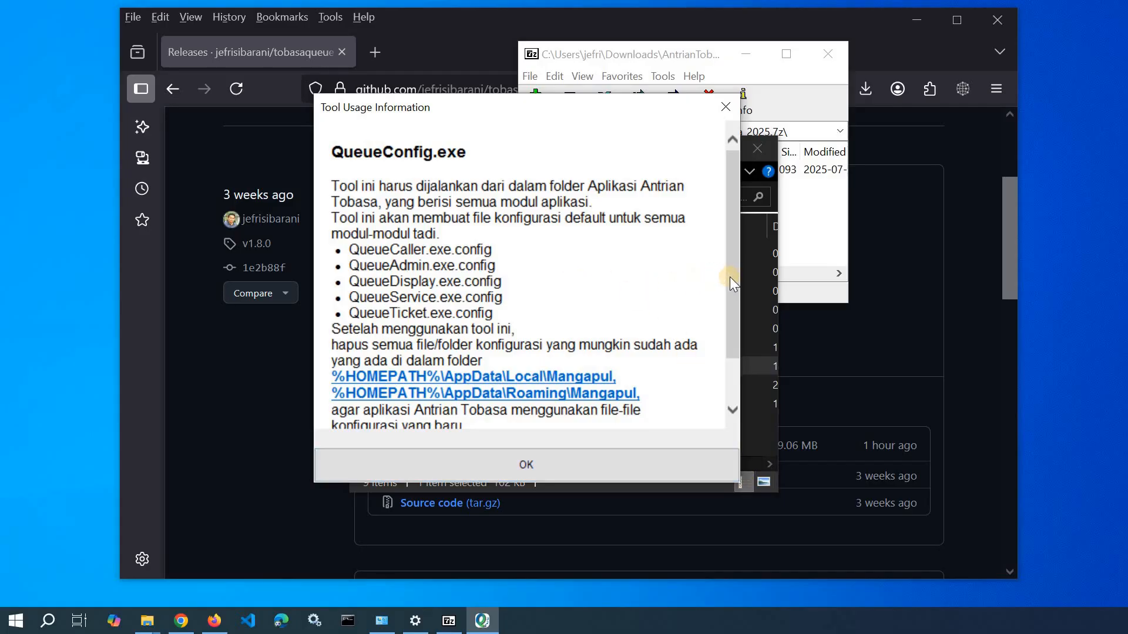
left_click_drag(734, 278, 735, 317)
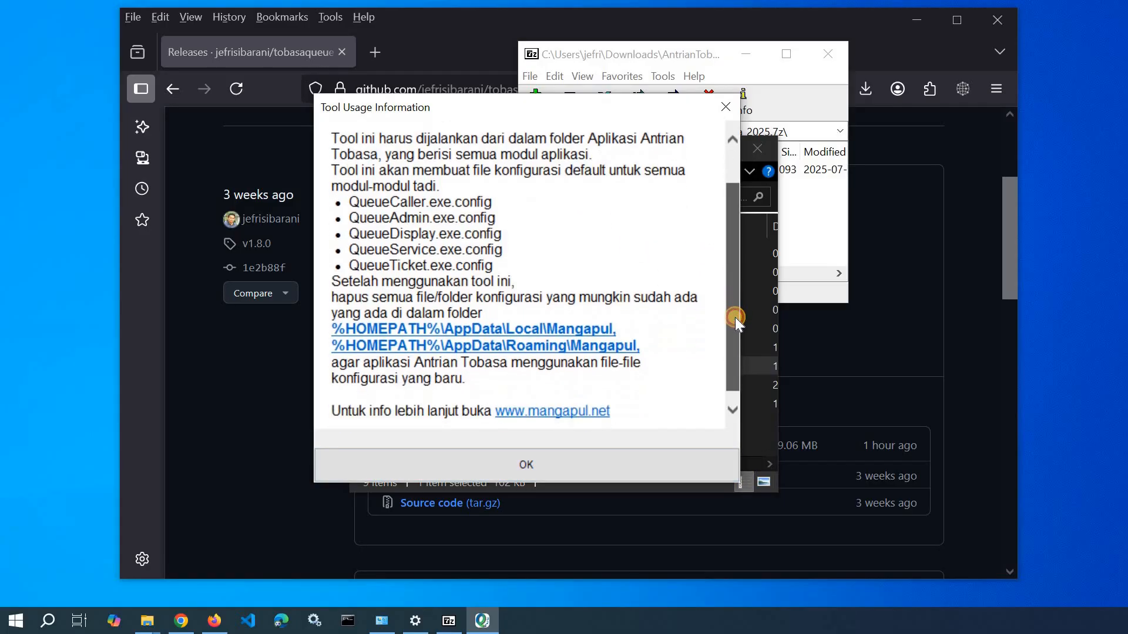
scroll(741, 295, "up", 2)
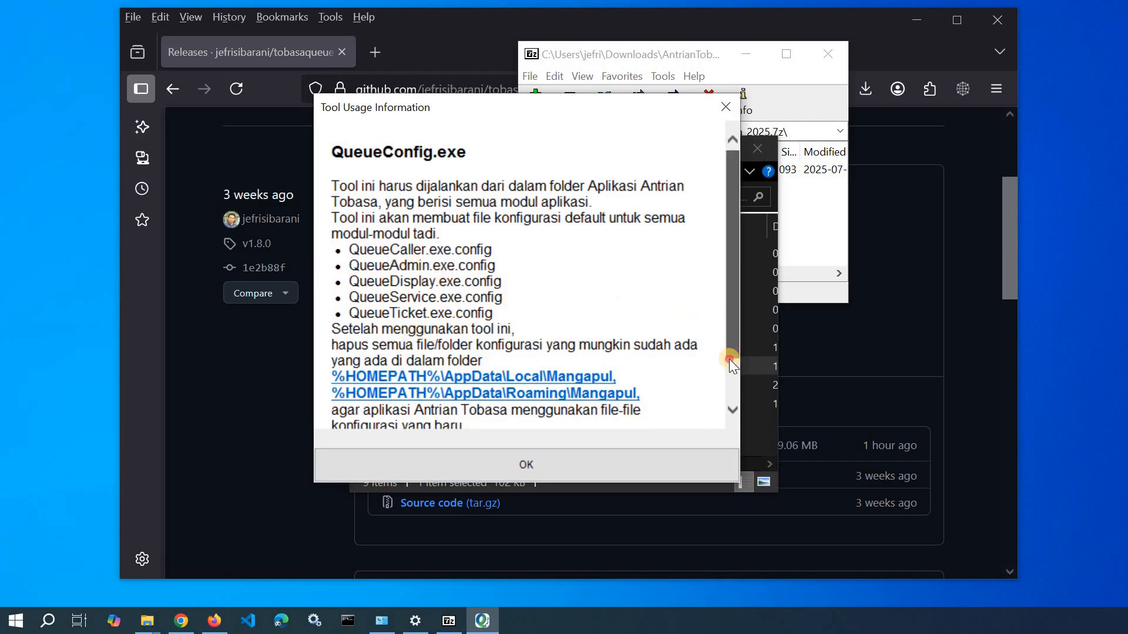
left_click_drag(729, 358, 728, 382)
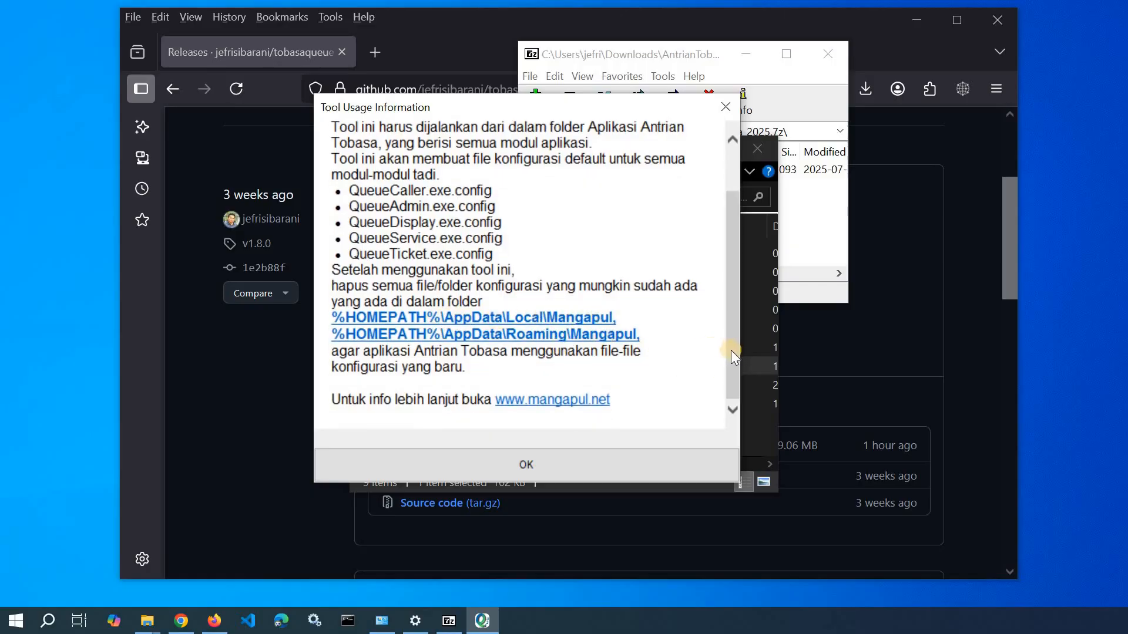
left_click_drag(732, 348, 653, 329)
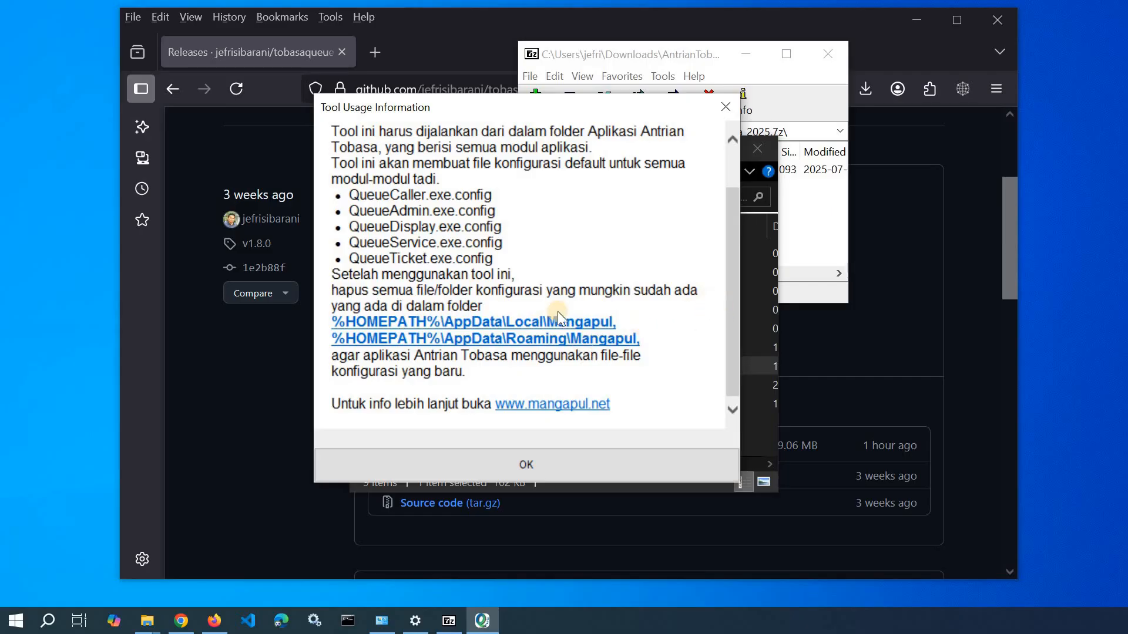
left_click(524, 461)
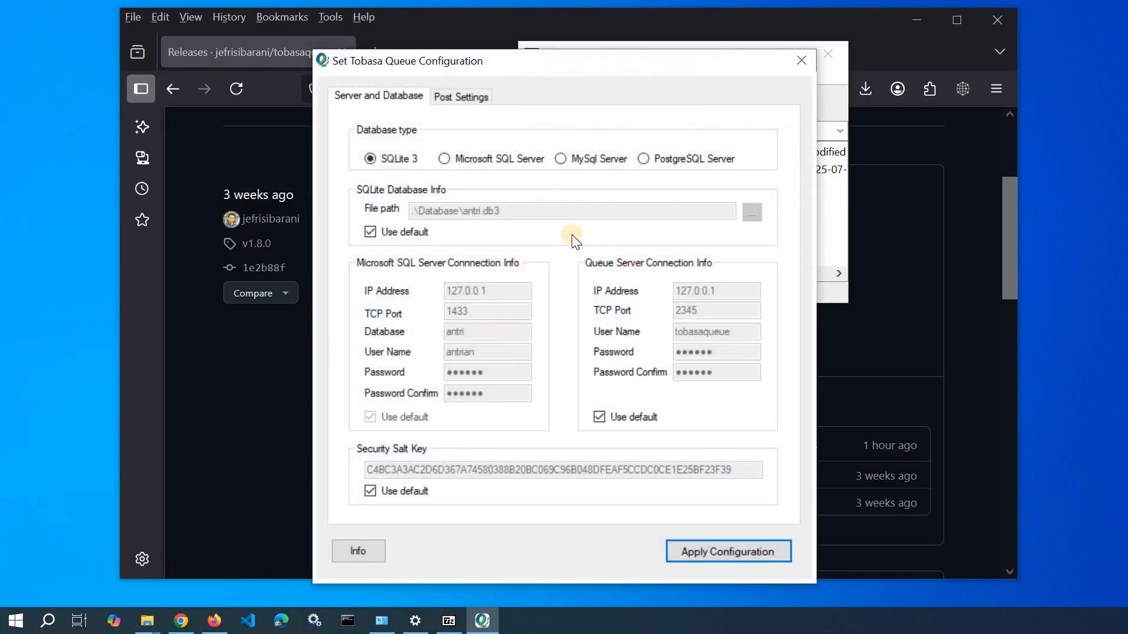
left_click_drag(491, 62, 481, 48)
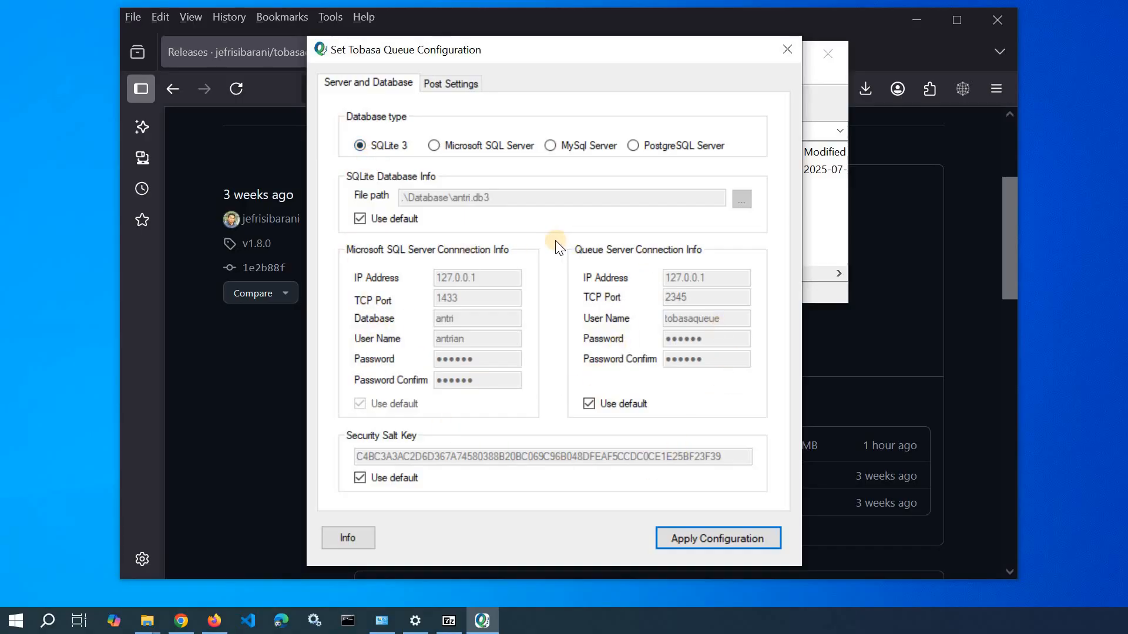
- Examine the post settings for POST 0 through POST 9, including their display, ticket and caller names and captions
left_click(452, 84)
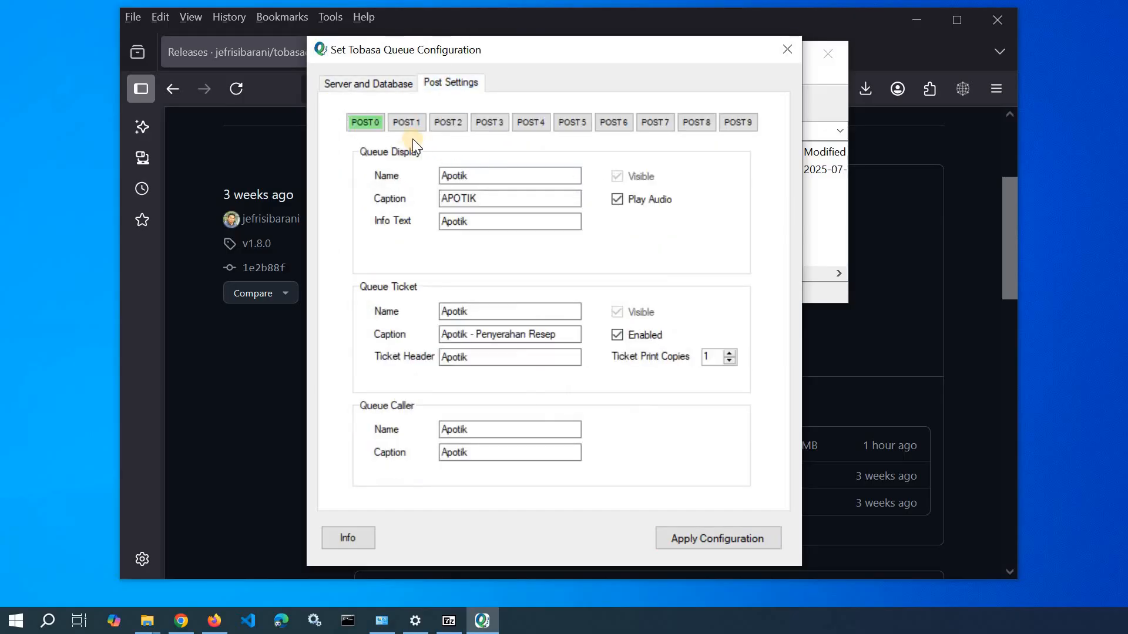
left_click(374, 127)
left_click(404, 125)
left_click(447, 122)
left_click(492, 124)
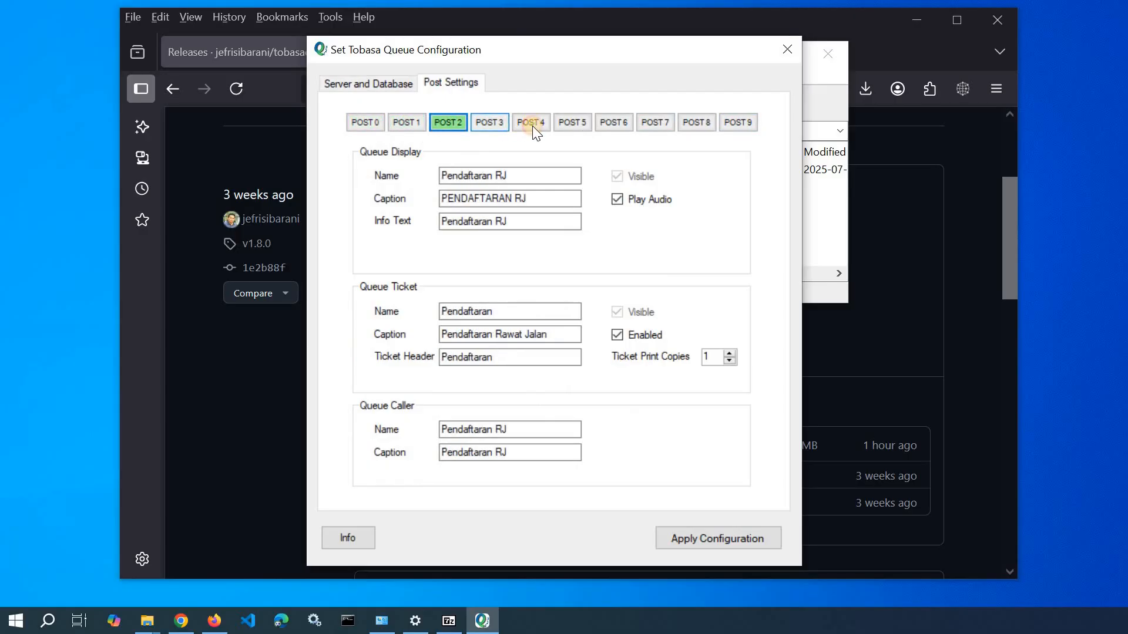
left_click(532, 126)
left_click(573, 124)
left_click(604, 126)
left_click(654, 125)
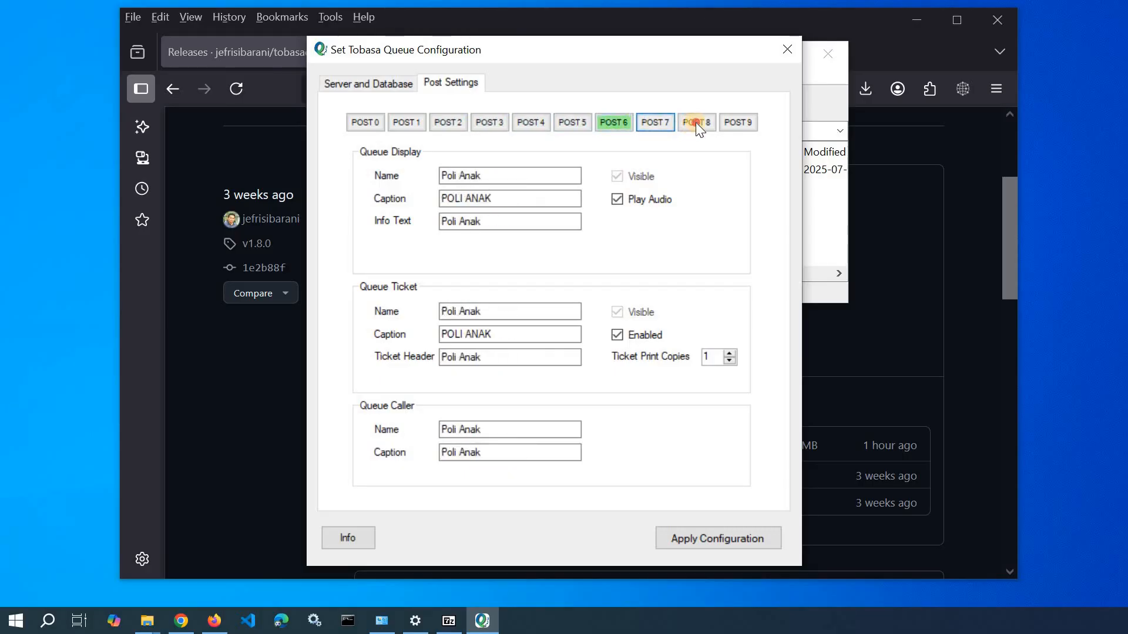
left_click(696, 122)
left_click(734, 124)
- Bring up the POST 0 settings for editing
left_click(356, 124)
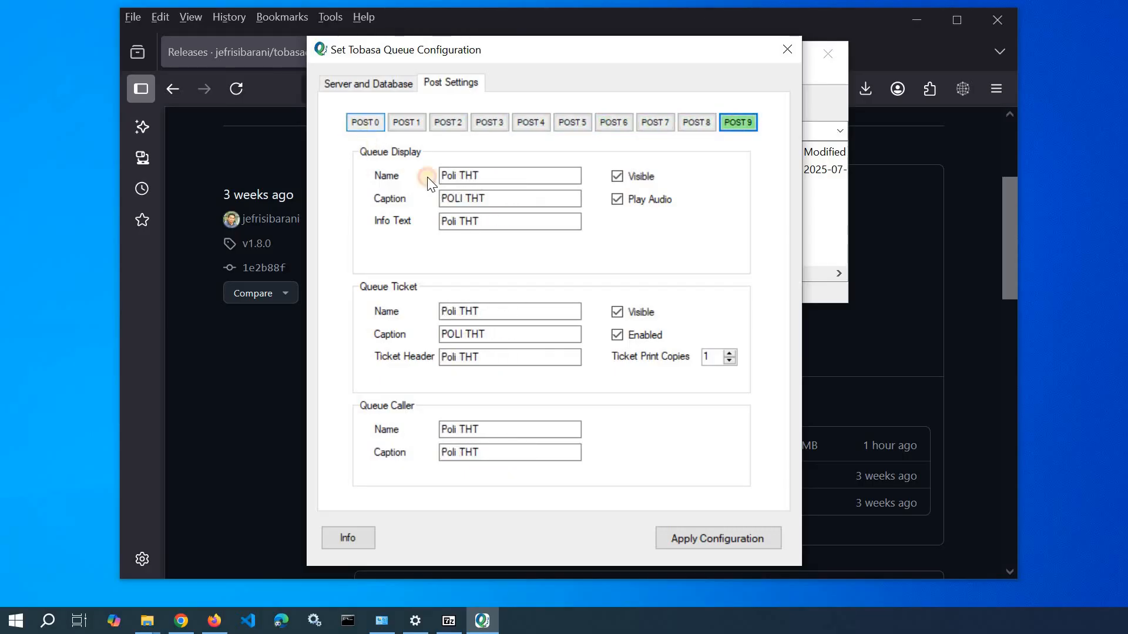
left_click(495, 175)
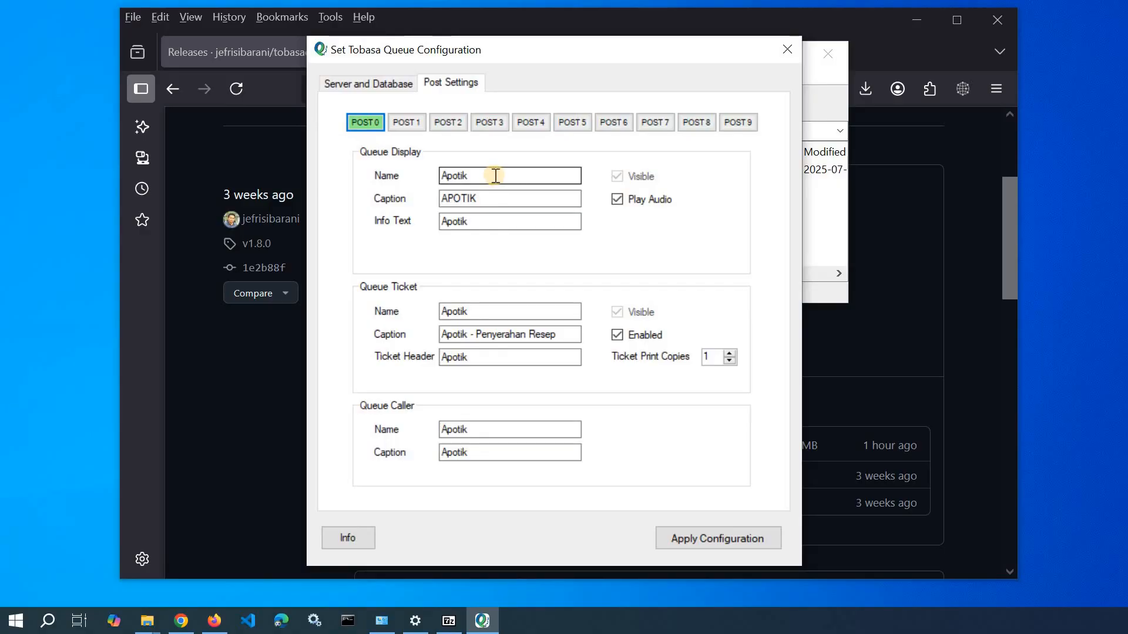
left_click(418, 124)
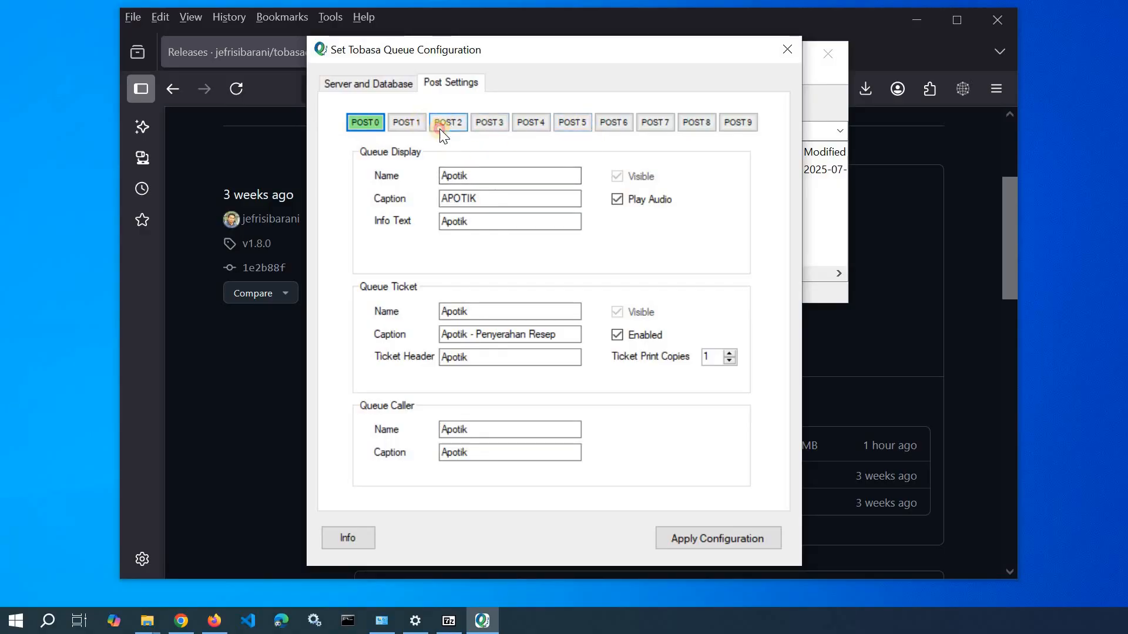
left_click(441, 126)
left_click(368, 124)
left_click(506, 174)
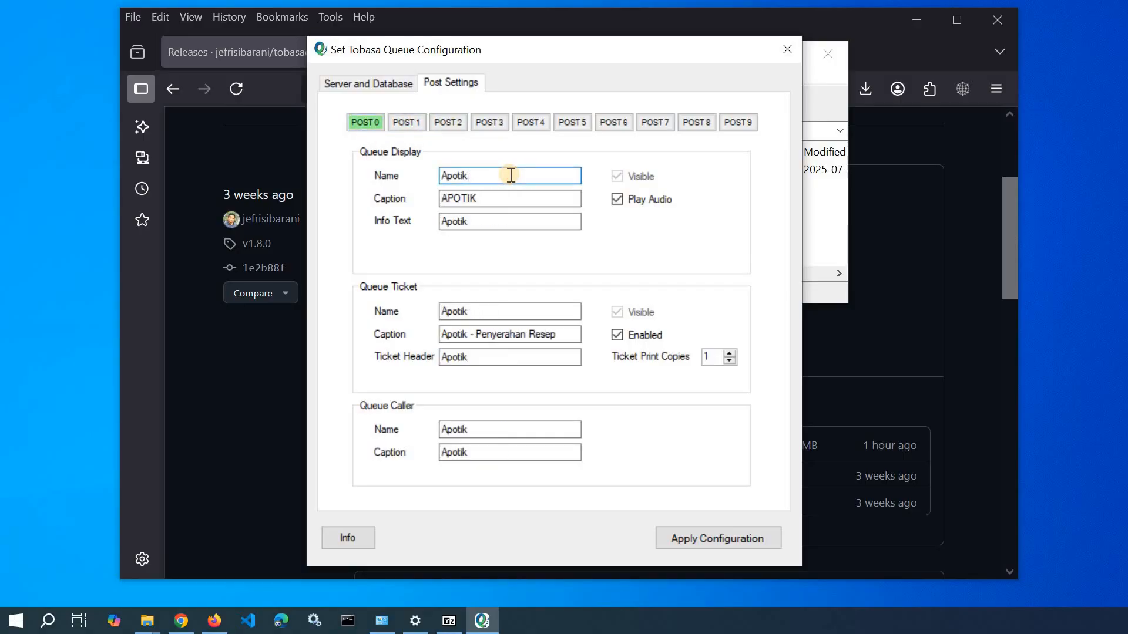
type("X")
key("BackSpace")
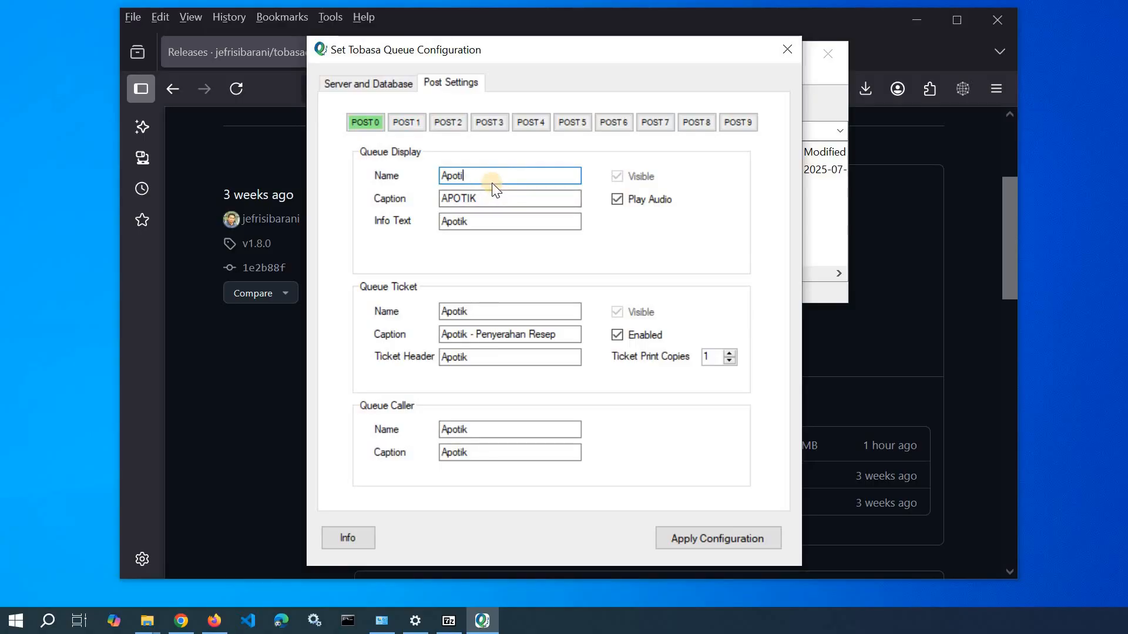
type("k")
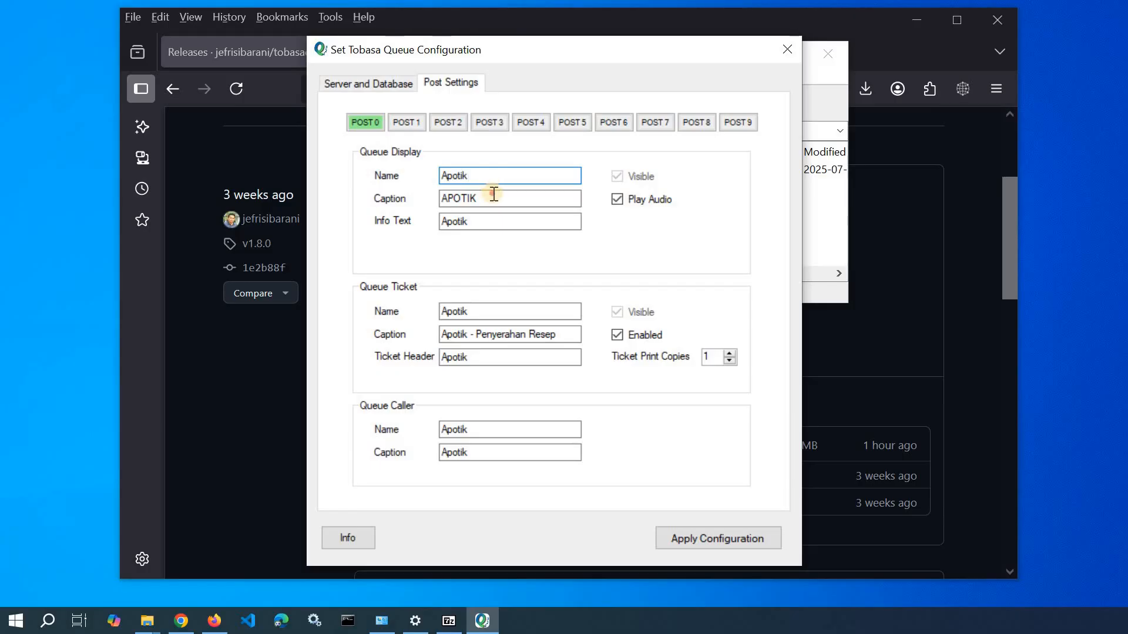
- Set the POST 0 captions to "APOTIK X" for the queue display, "Apotik - X" for the ticket and "Apotik X" for the caller
left_click(494, 194)
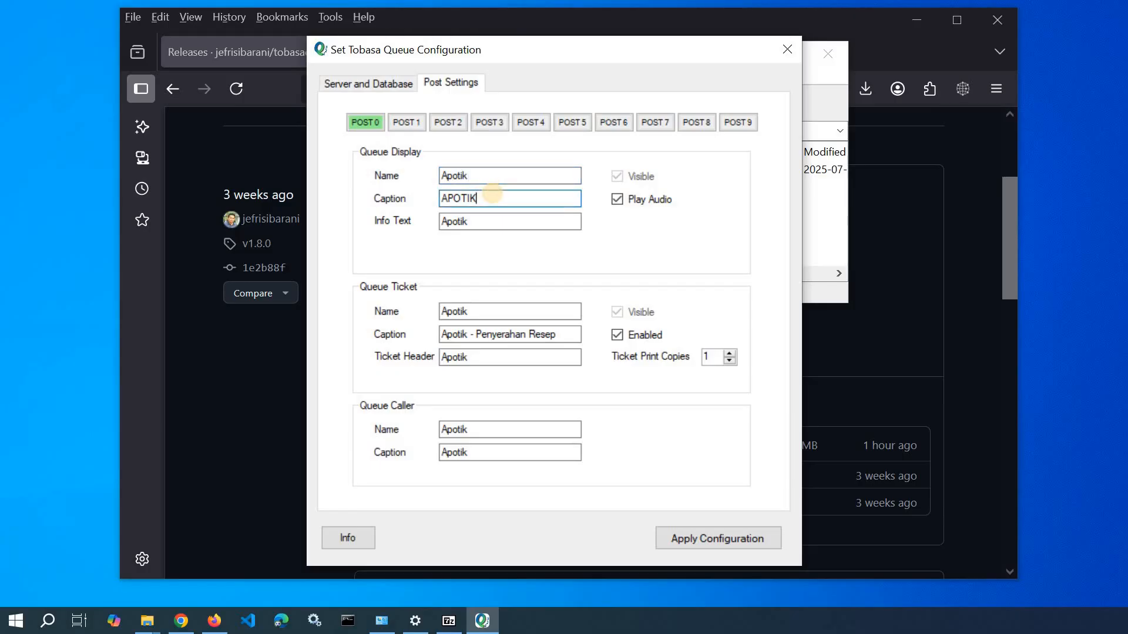
type("X")
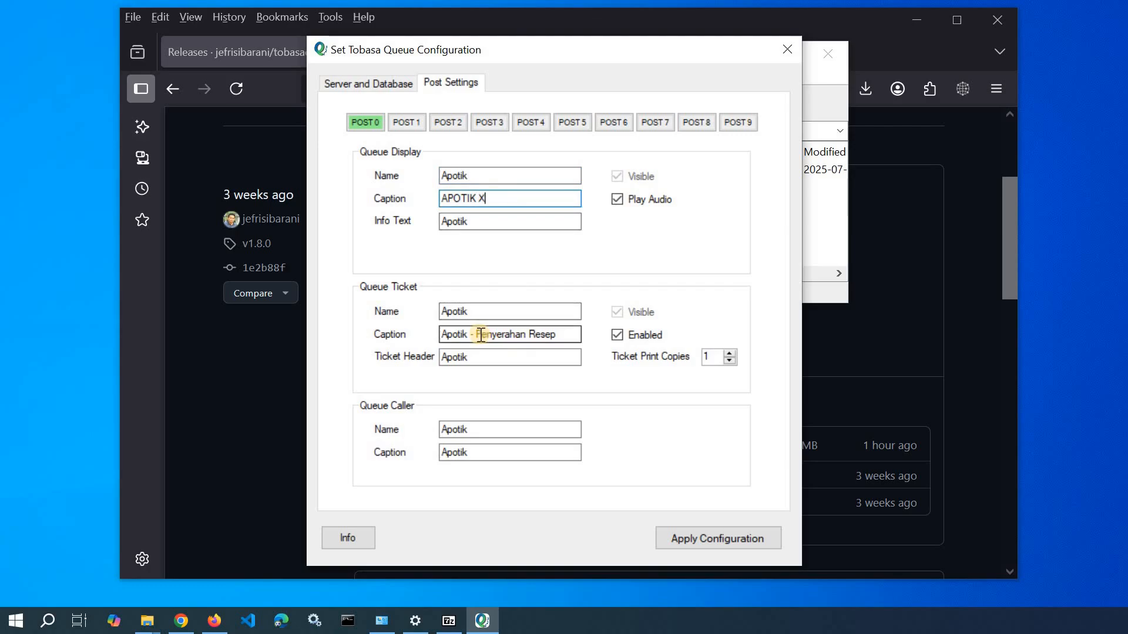
left_click_drag(478, 334, 566, 332)
type("X")
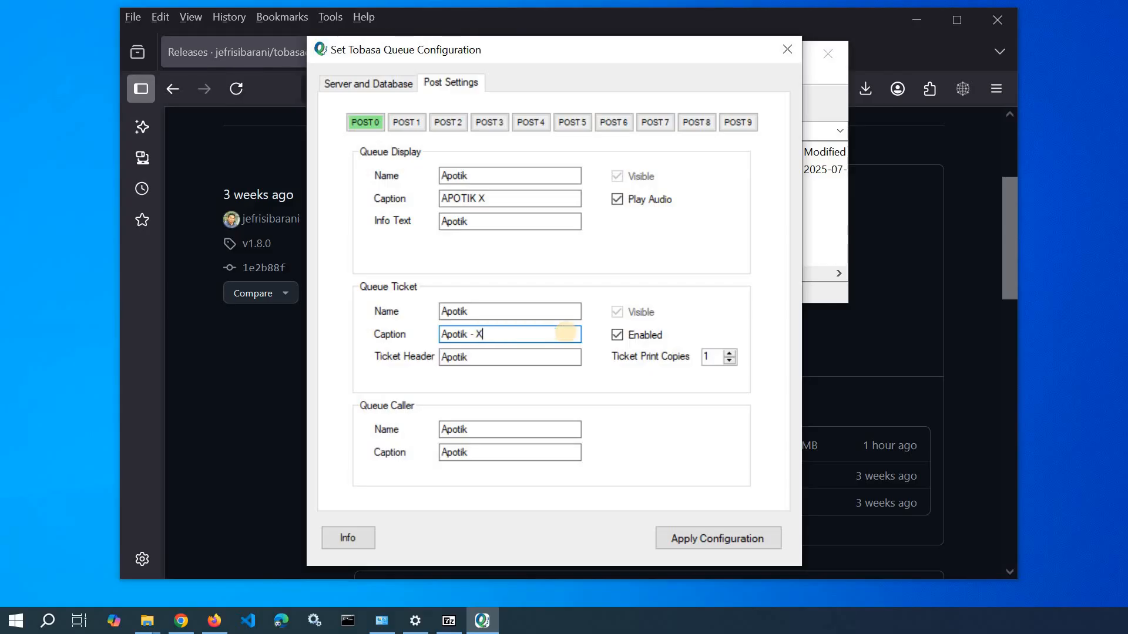
left_click(485, 454)
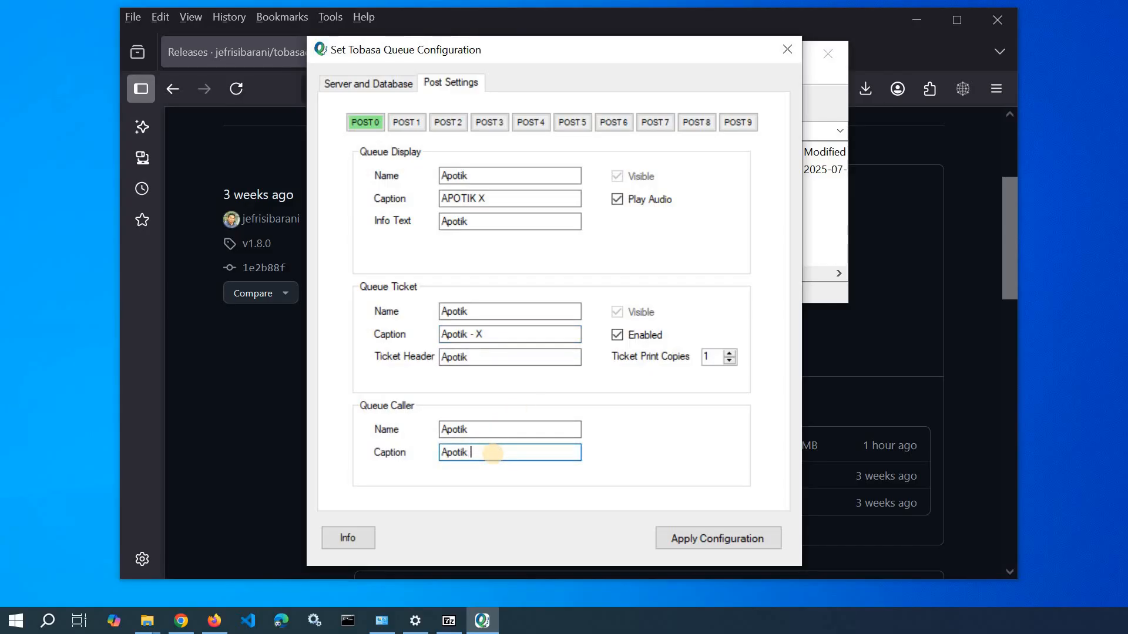
type("X")
- Look through the settings of POST 0 to POST 9, comparing their display, ticket and caller names
left_click(739, 125)
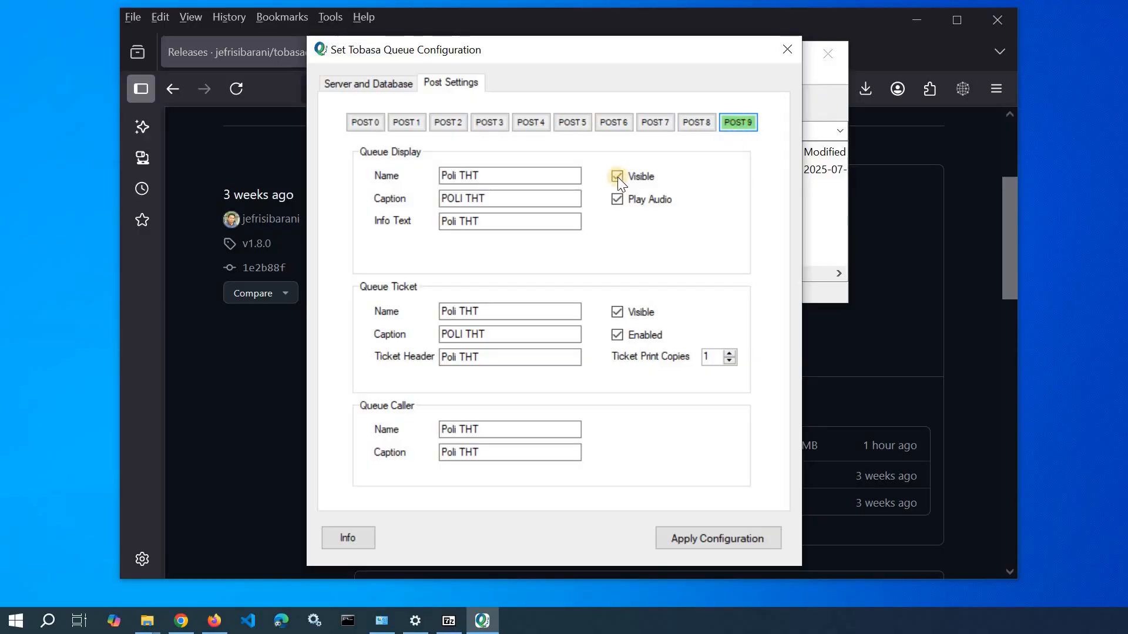
left_click(480, 175)
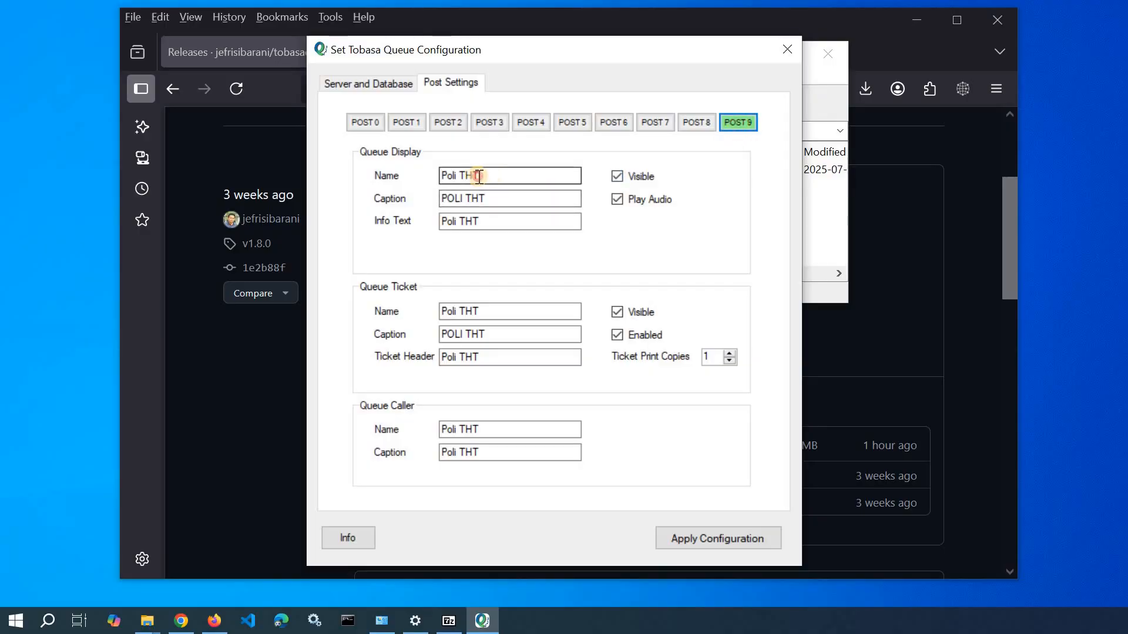
double_click(445, 177)
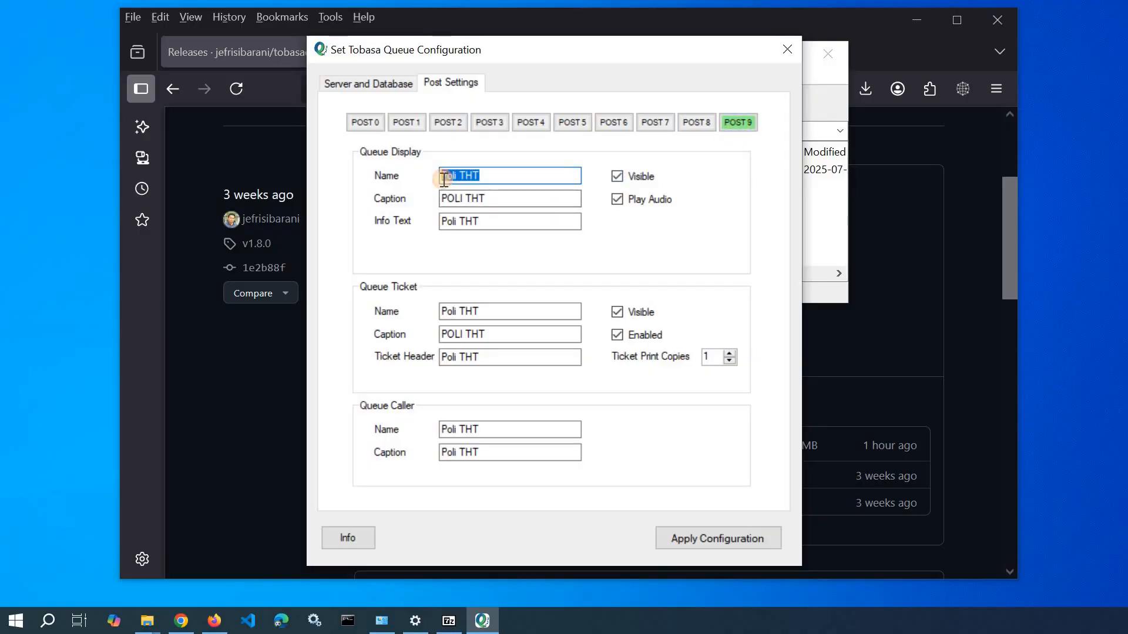
left_click(378, 123)
left_click(440, 122)
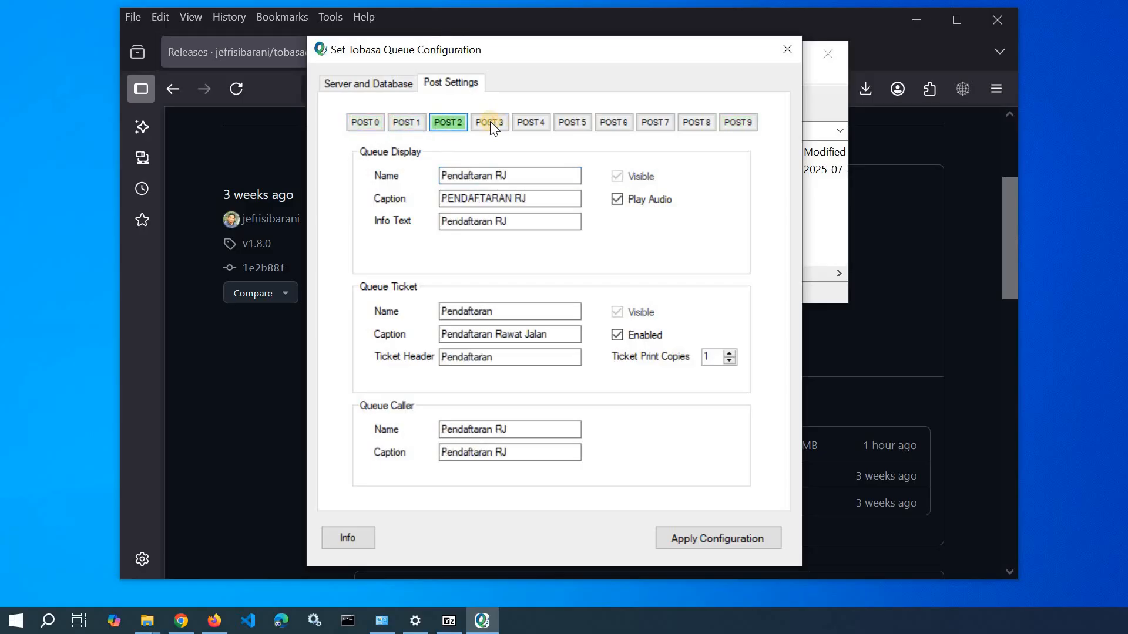
left_click(490, 122)
left_click(529, 122)
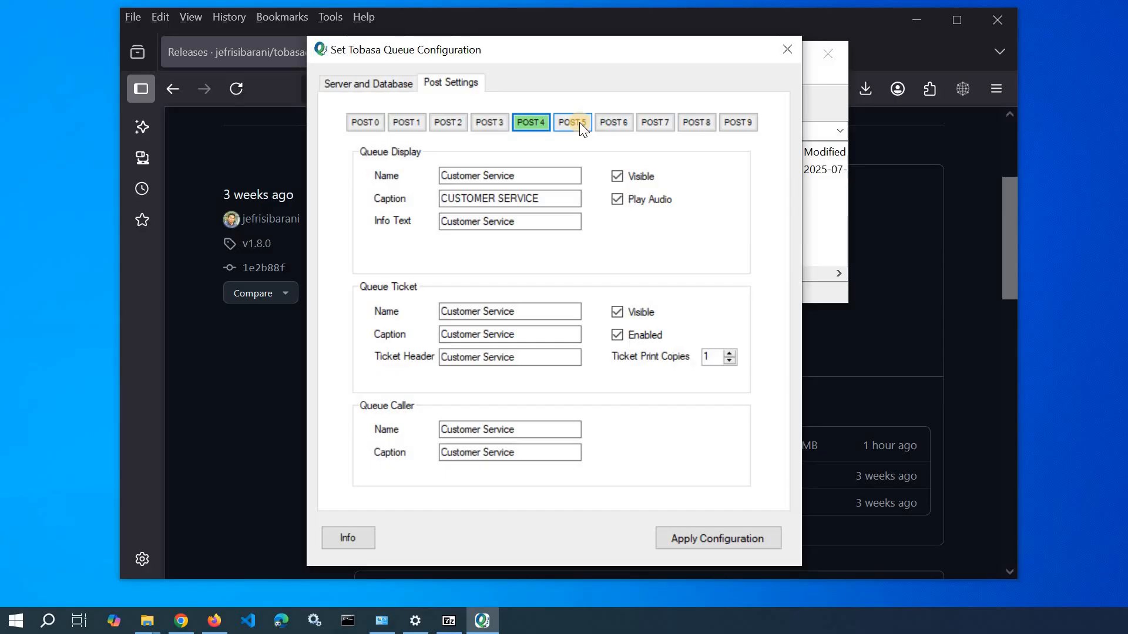
left_click(579, 122)
left_click(618, 121)
left_click(657, 122)
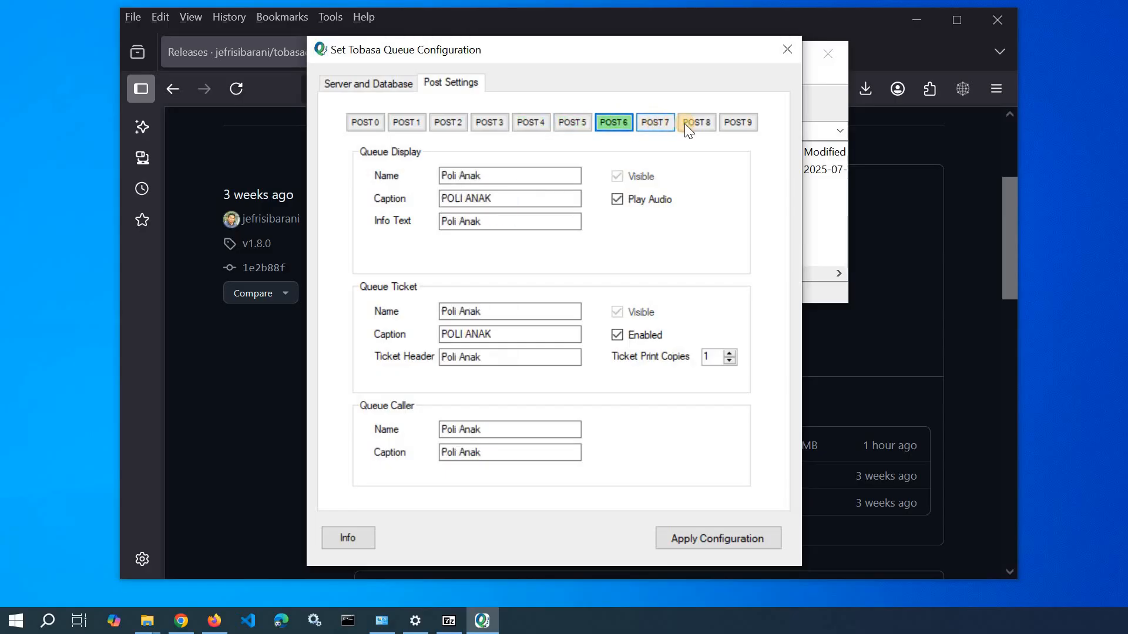
left_click(702, 121)
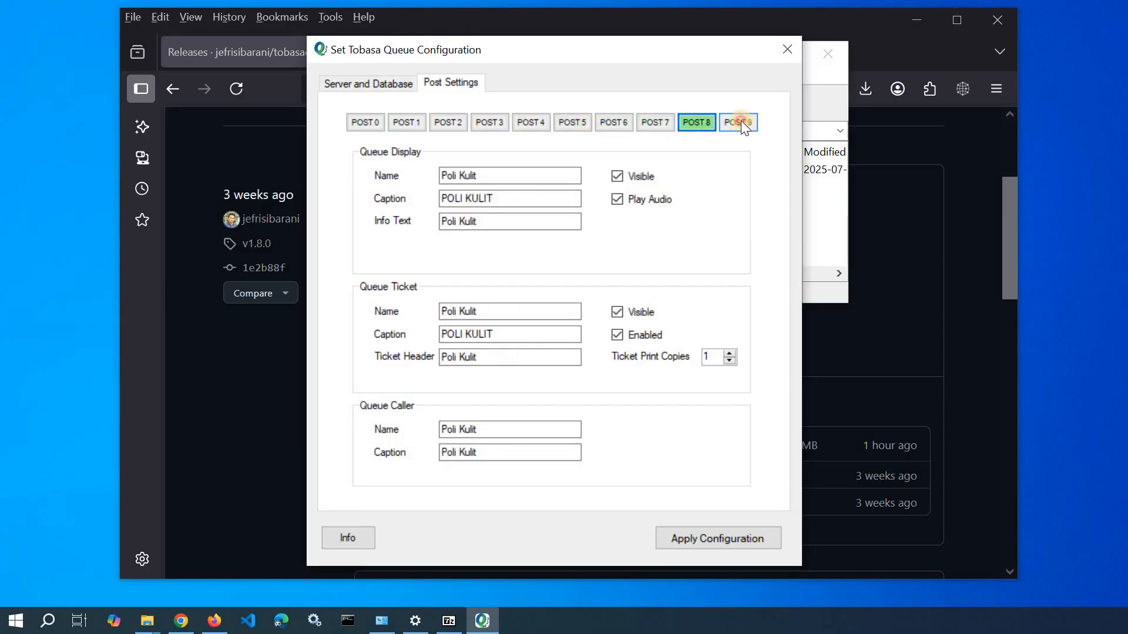
left_click(741, 122)
left_click(454, 170)
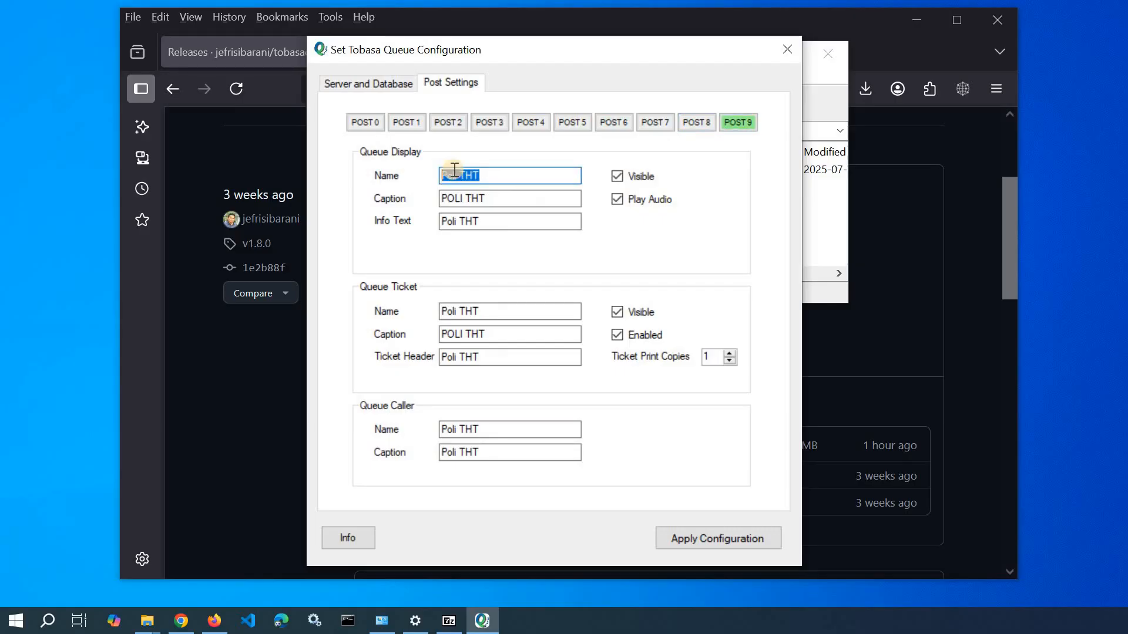
left_click(425, 122)
left_click(449, 122)
left_click(495, 119)
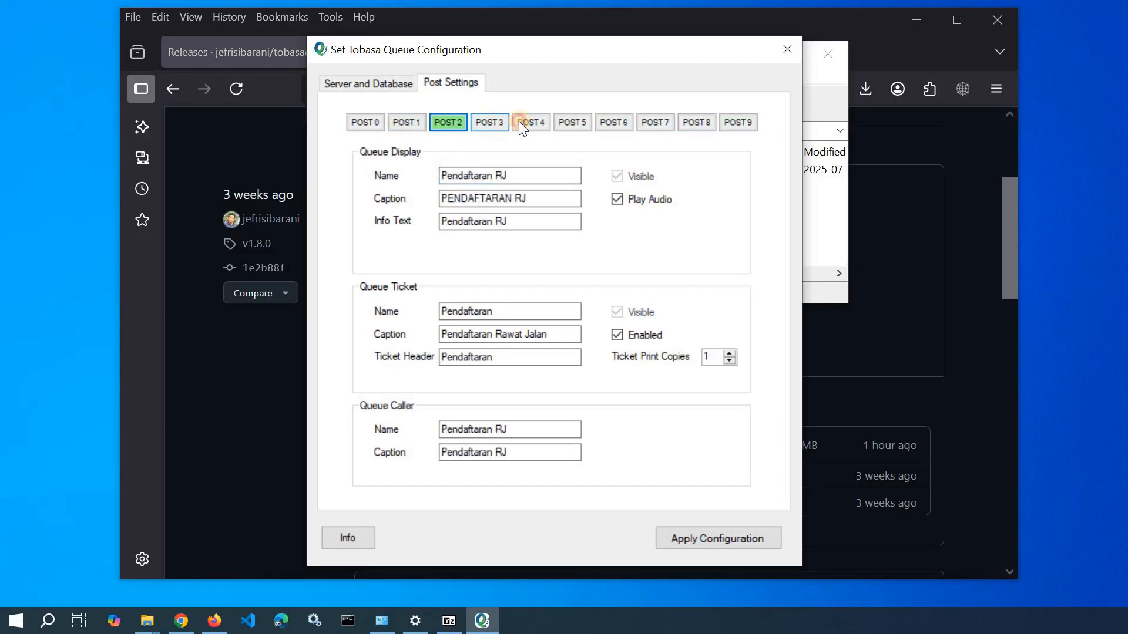
left_click(519, 121)
left_click(583, 122)
left_click(614, 122)
left_click(655, 122)
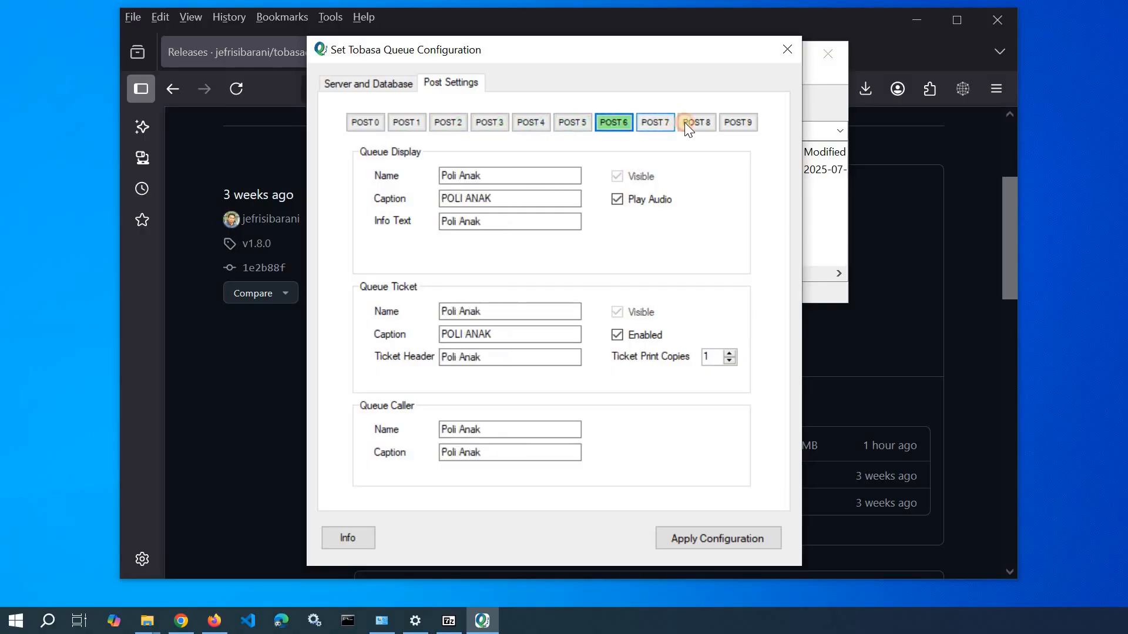
left_click(697, 122)
- Set the POST 9 queue display name to Pembayaran, its caption to PEMBAYARAN and its info text to Pembayaran
left_click(738, 122)
left_click_drag(439, 175, 422, 107)
left_click(481, 196)
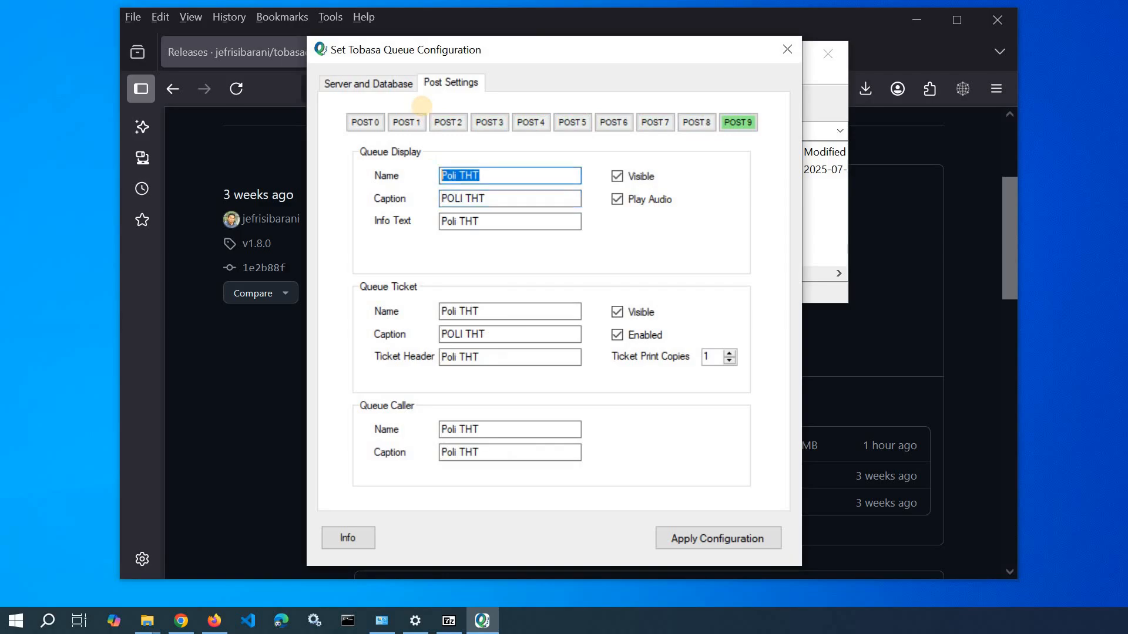
type("Pembayaran")
key("Tab")
type("PE")
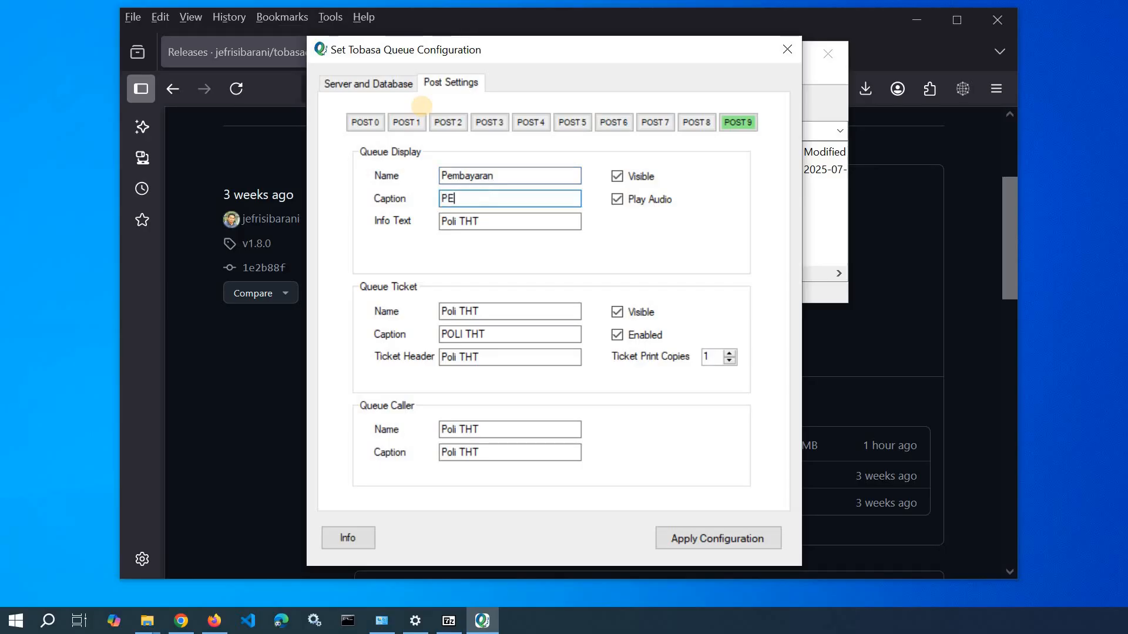
type("MBAYARAN")
key("Tab")
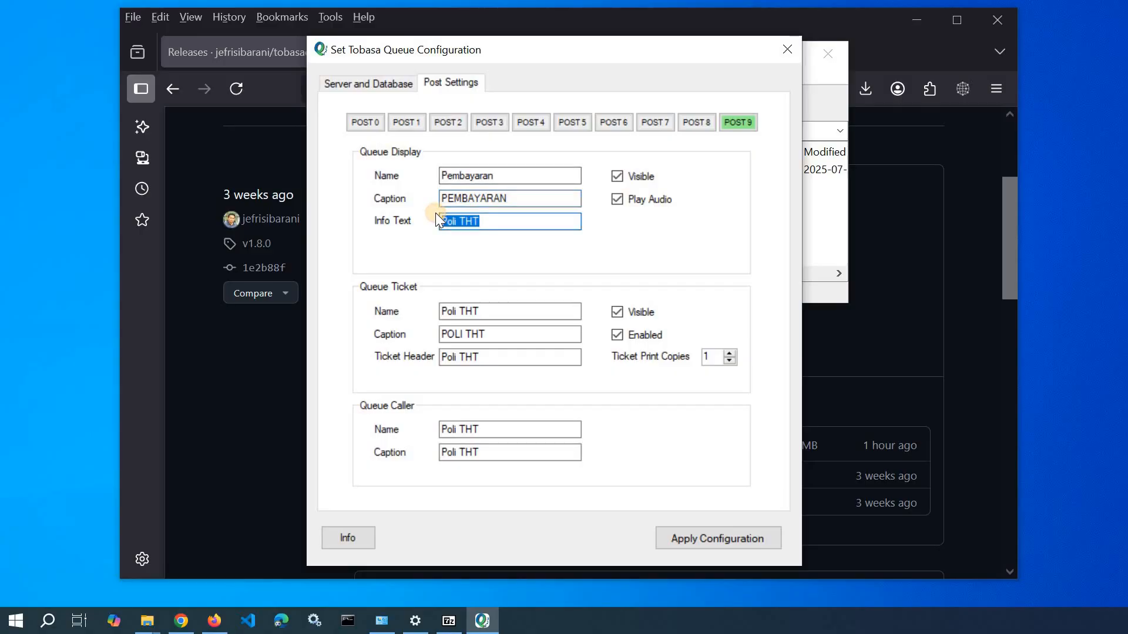
type("Pembayaran")
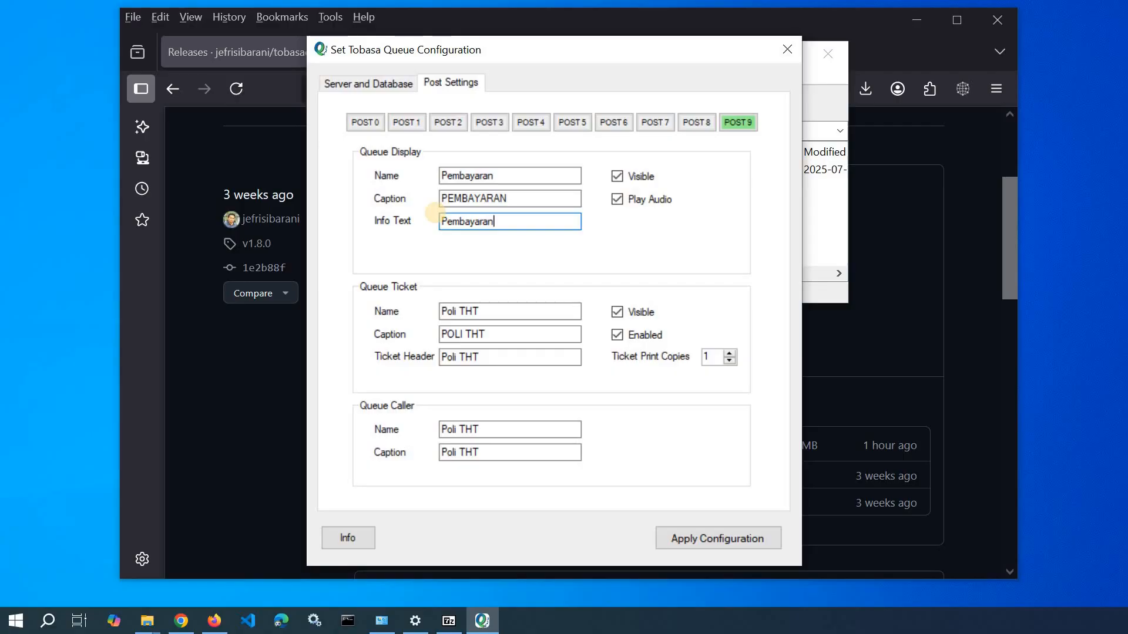
- Copy the POST 9 display name Pembayaran into both its queue ticket name and its queue caller name
double_click(471, 176)
key("ctrl+c")
left_click_drag(480, 312, 435, 312)
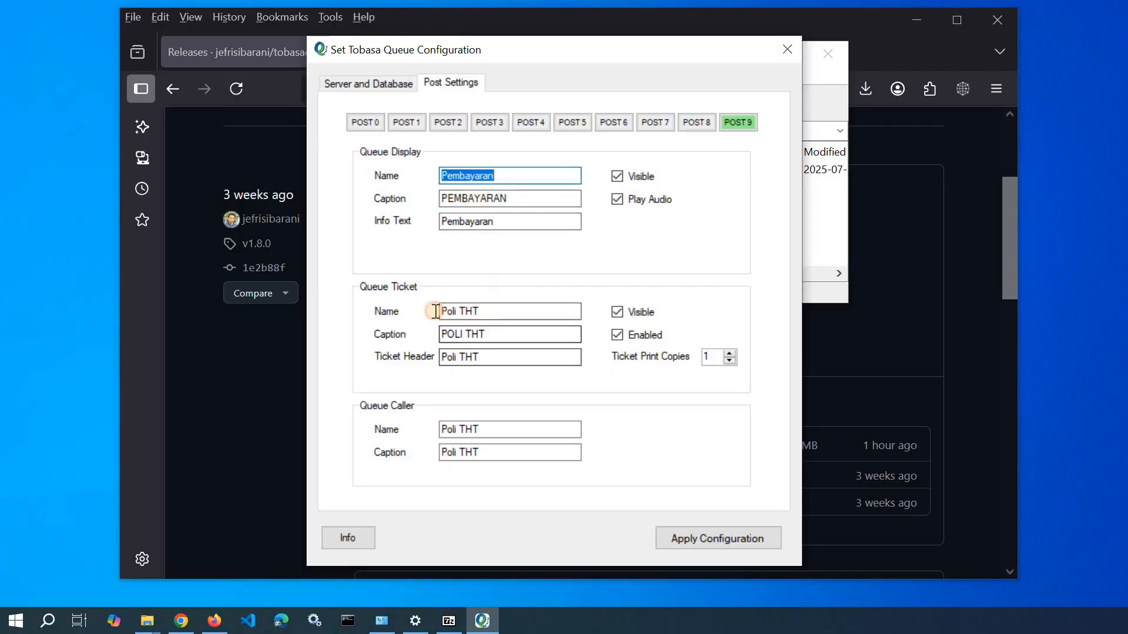
key("ctrl+v")
left_click_drag(480, 430, 437, 430)
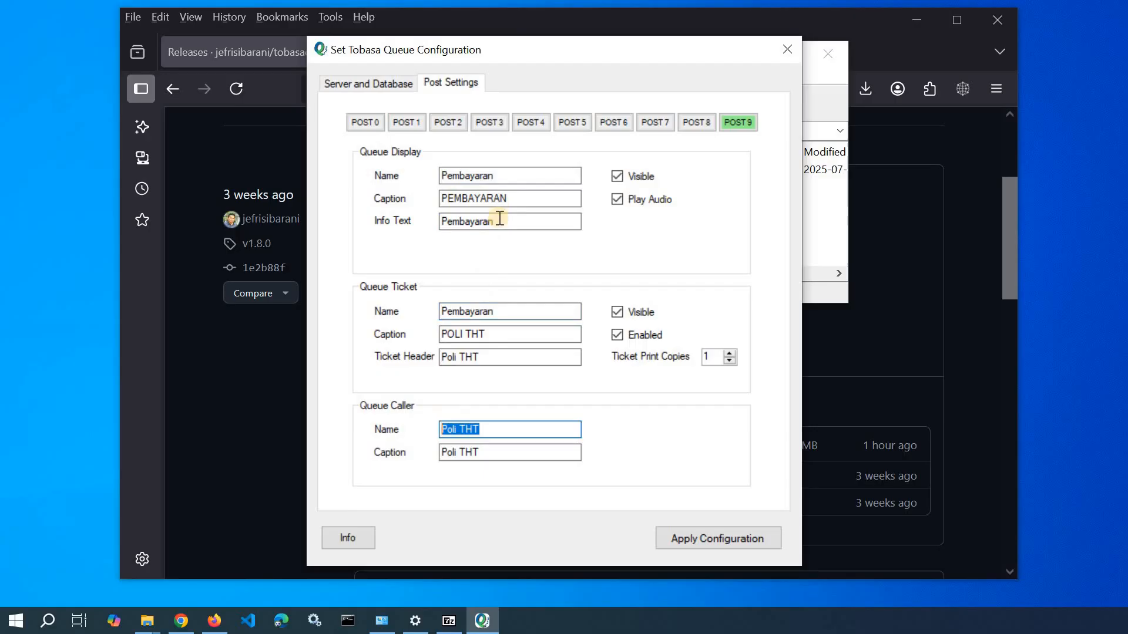
key("ctrl+v")
- Copy the POST 9 display caption PEMBAYARAN into its ticket and caller captions, and set the ticket header to Pembayaran
double_click(495, 202)
key("ctrl+c")
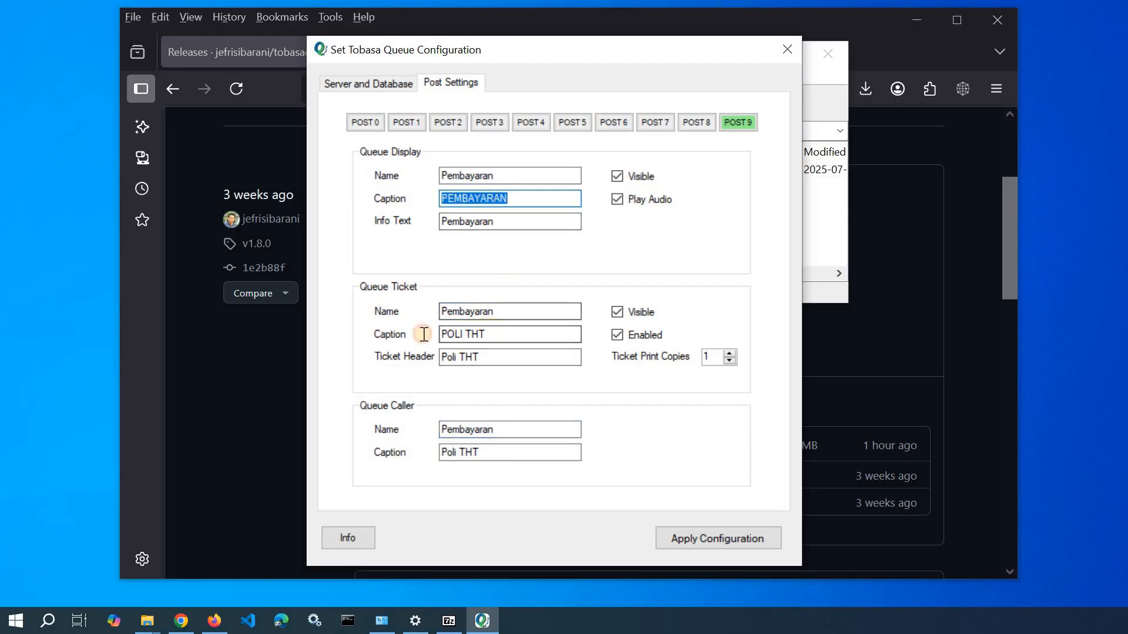
left_click_drag(493, 335, 440, 334)
key("ctrl+v")
left_click_drag(491, 453, 435, 453)
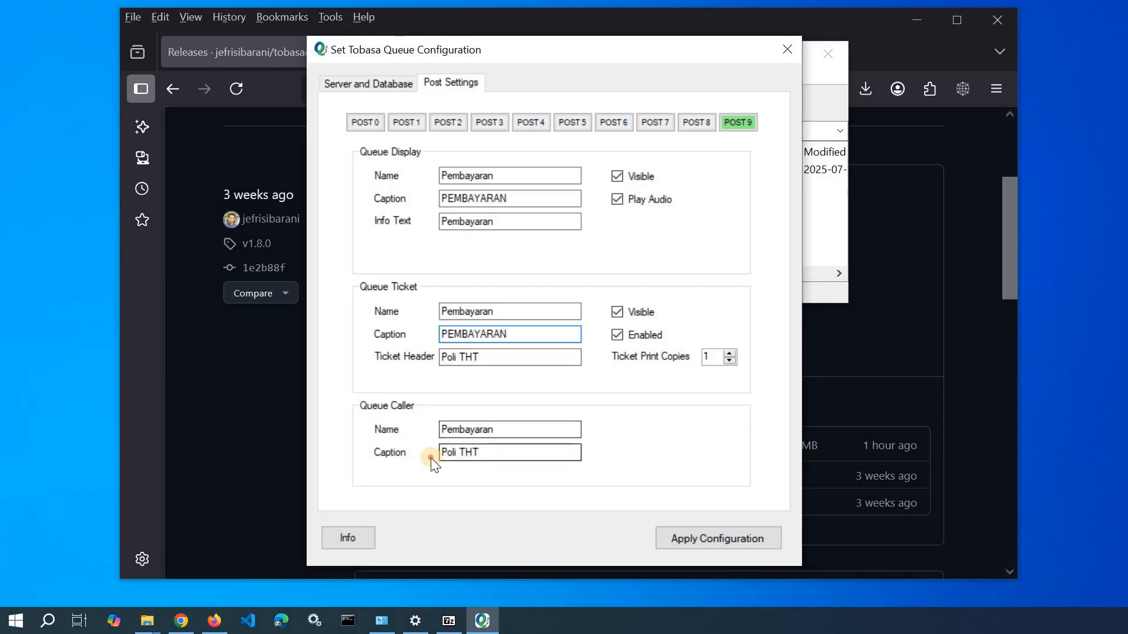
key("ctrl+v")
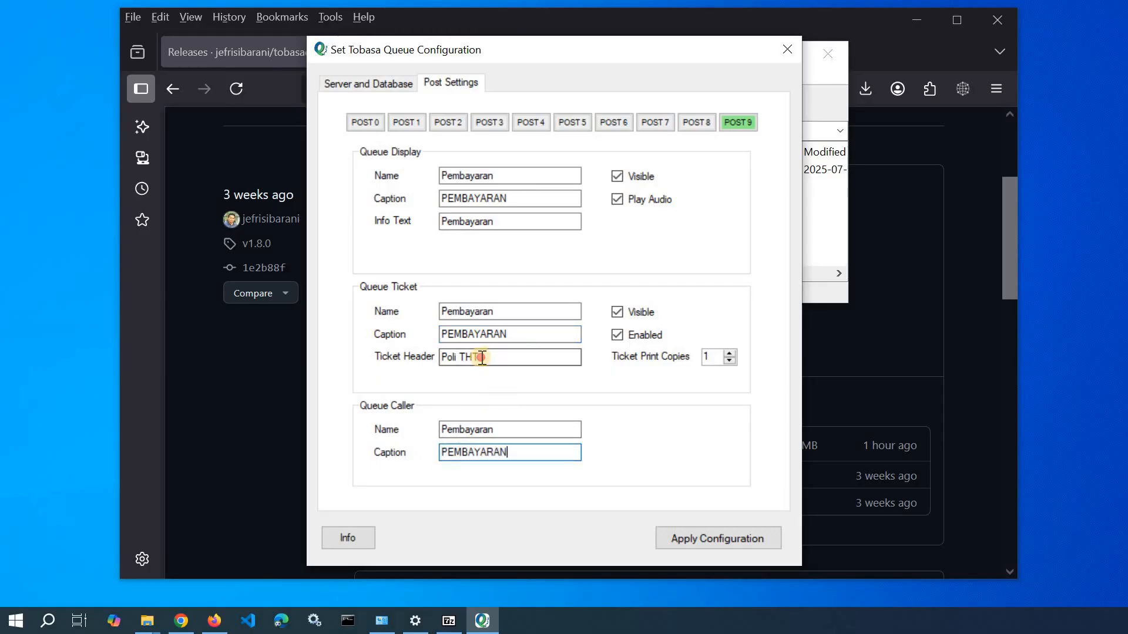
left_click_drag(493, 357, 448, 357)
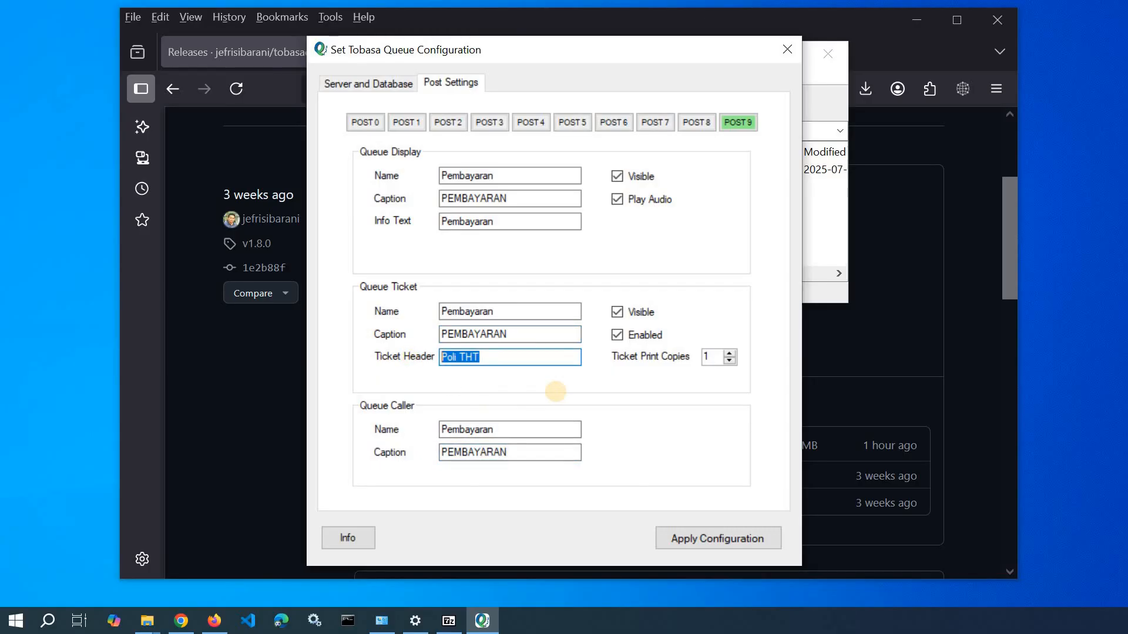
type("Pembayaran")
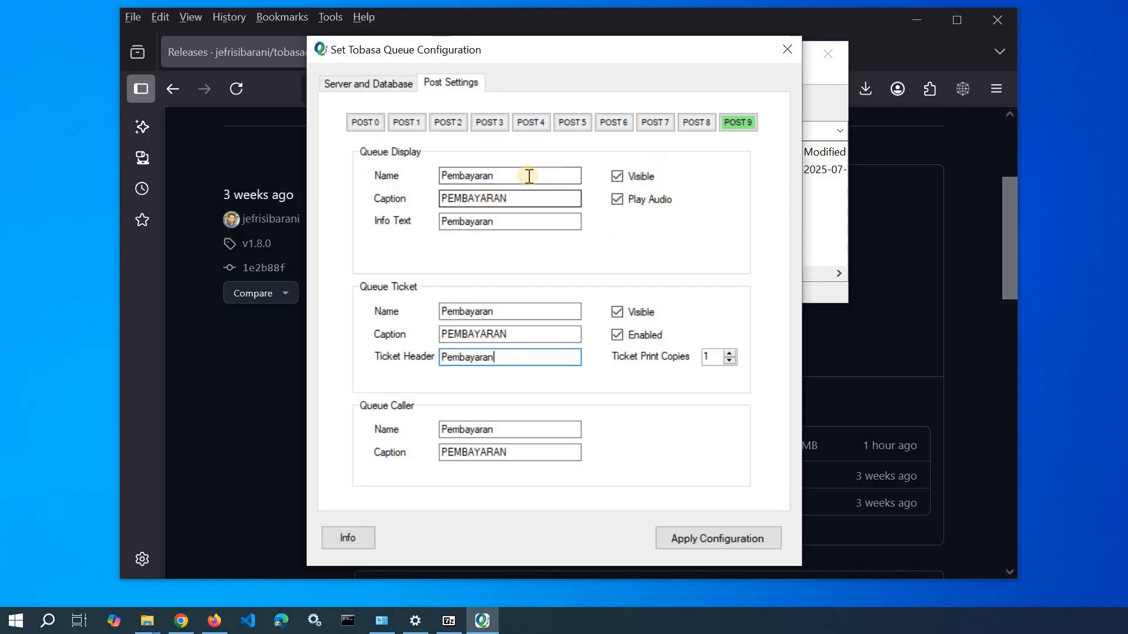
- Review the post settings from POST 8 back to POST 0, checking the names and captions of each
left_click(692, 124)
left_click(647, 127)
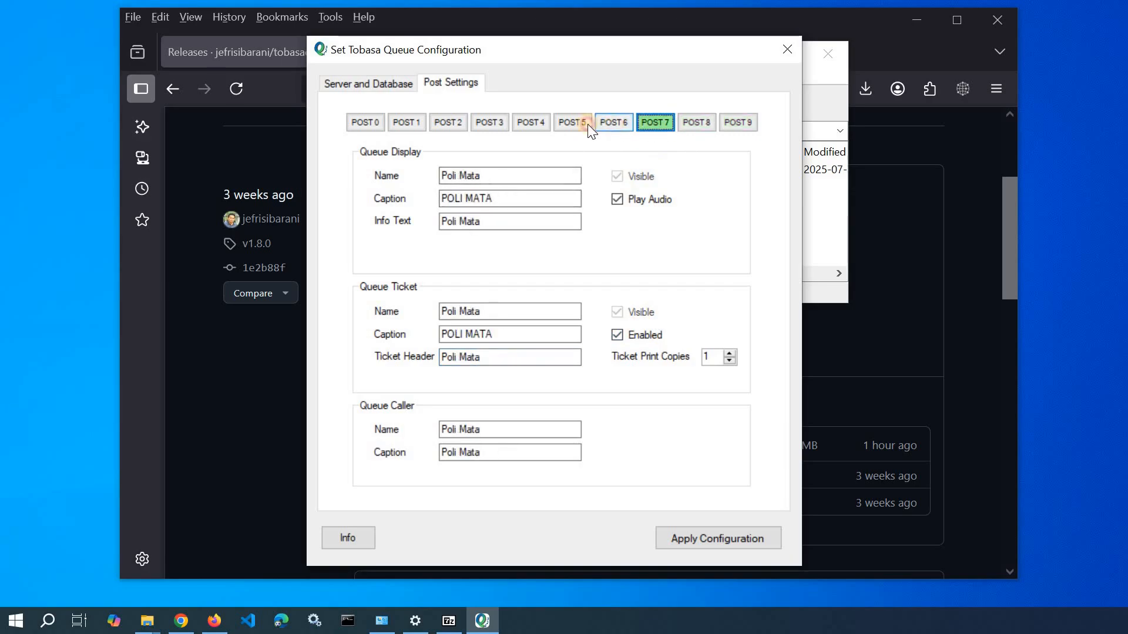
left_click(623, 126)
left_click(586, 126)
left_click(477, 122)
left_click(438, 123)
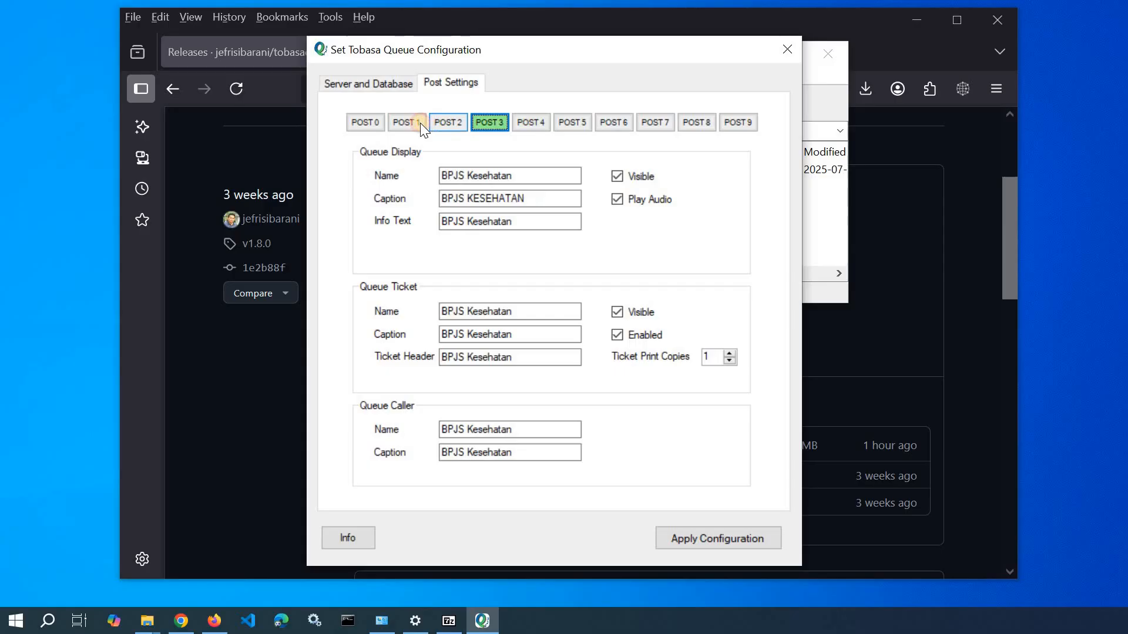
left_click(411, 122)
left_click(364, 122)
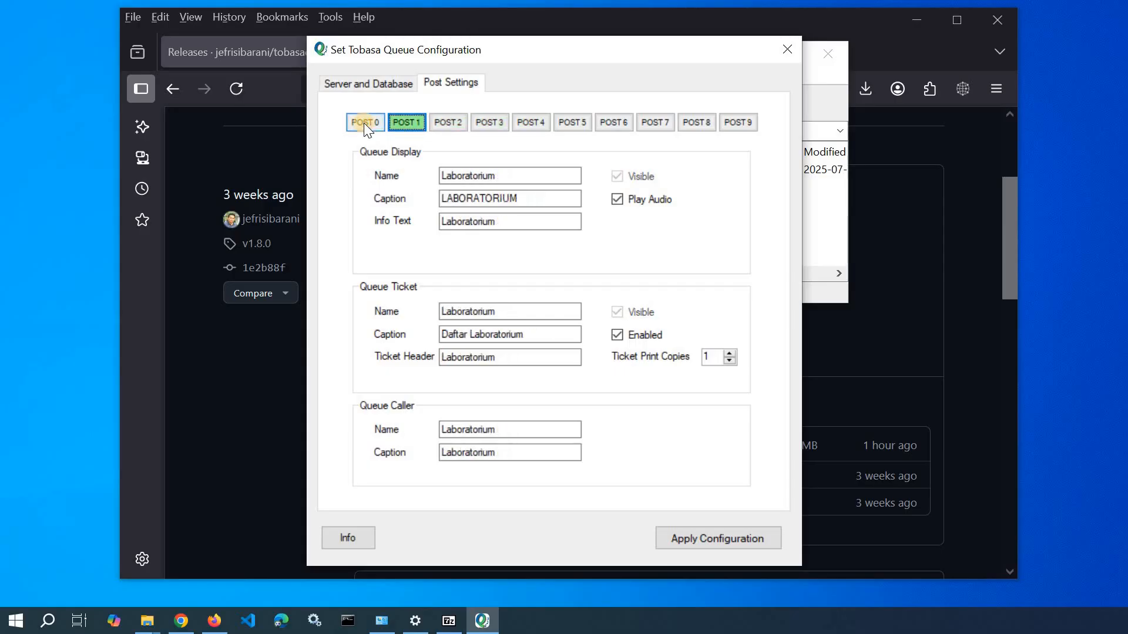
left_click(364, 123)
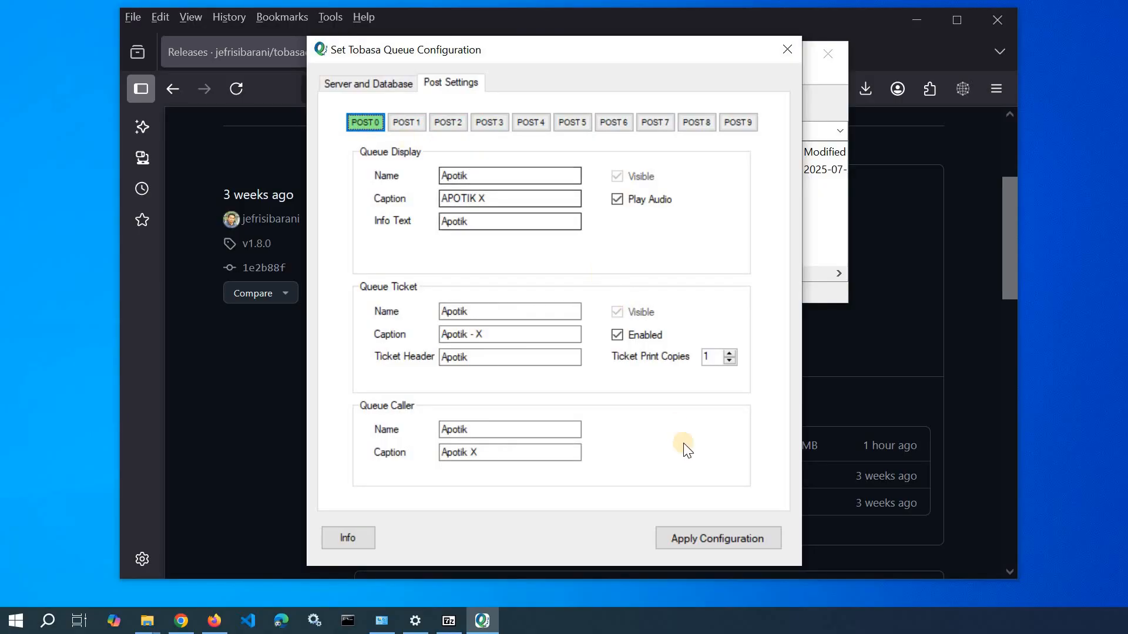
- Apply the queue configuration with the customised post settings and confirm the request
left_click(700, 535)
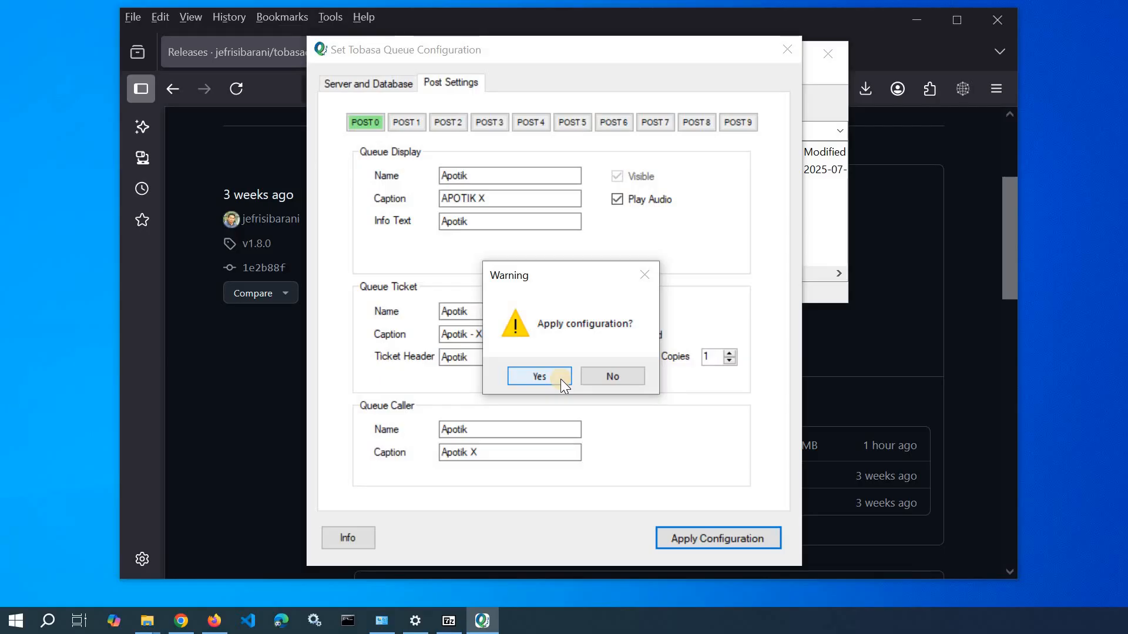
left_click(560, 379)
left_click(592, 368)
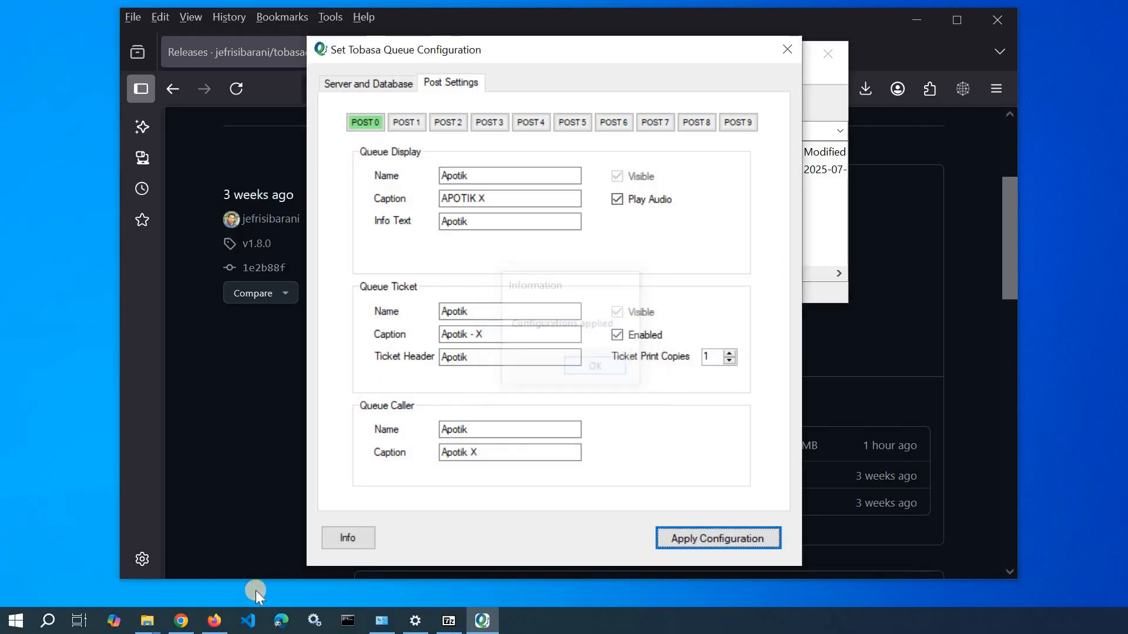
- Switch to the AntrianTobasa_2025 folder in File Explorer and move the configuration window aside so both can be reached
left_click(147, 621)
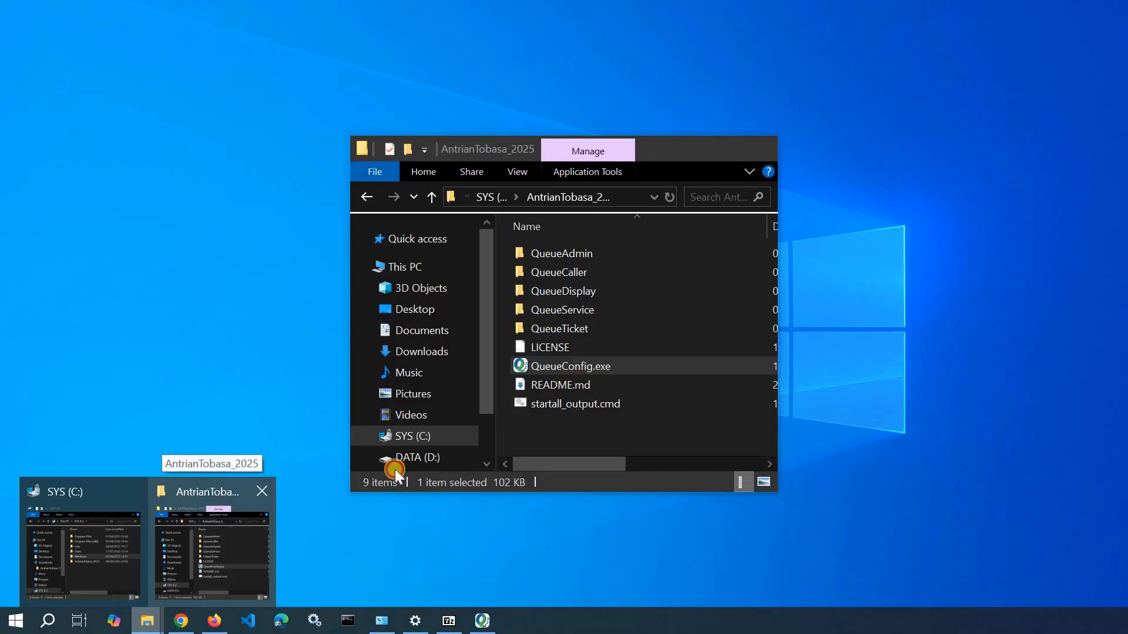
left_click(188, 499)
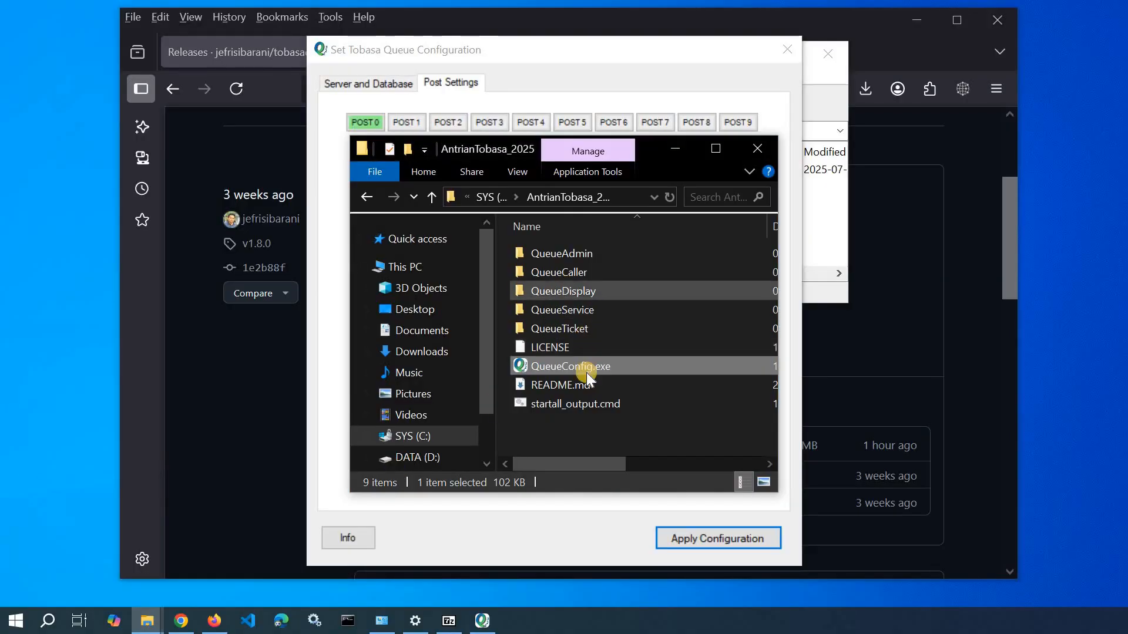
left_click_drag(609, 58, 485, 69)
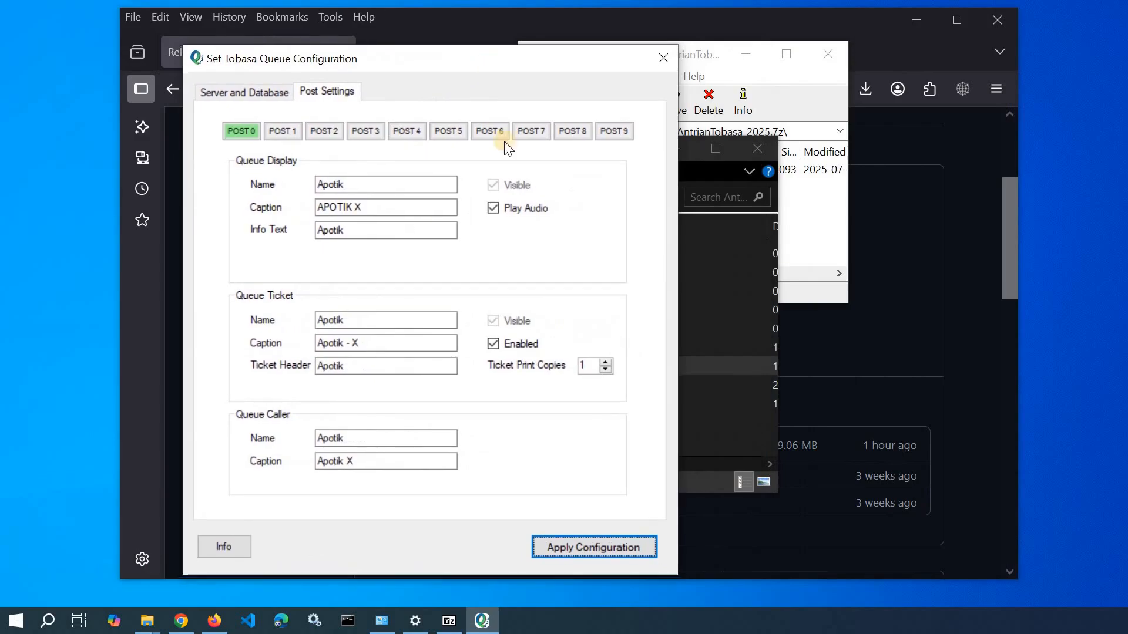
left_click(732, 429)
- Examine the application and .exe.config files inside the QueueAdmin, QueueCaller and QueueDisplay folders
double_click(534, 256)
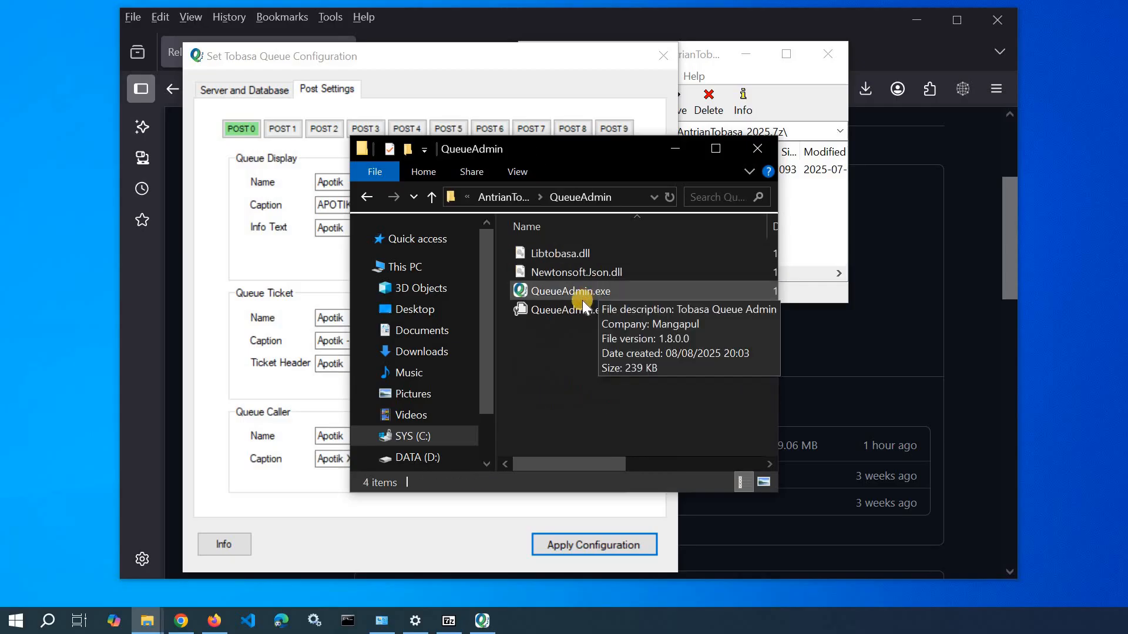
left_click(515, 197)
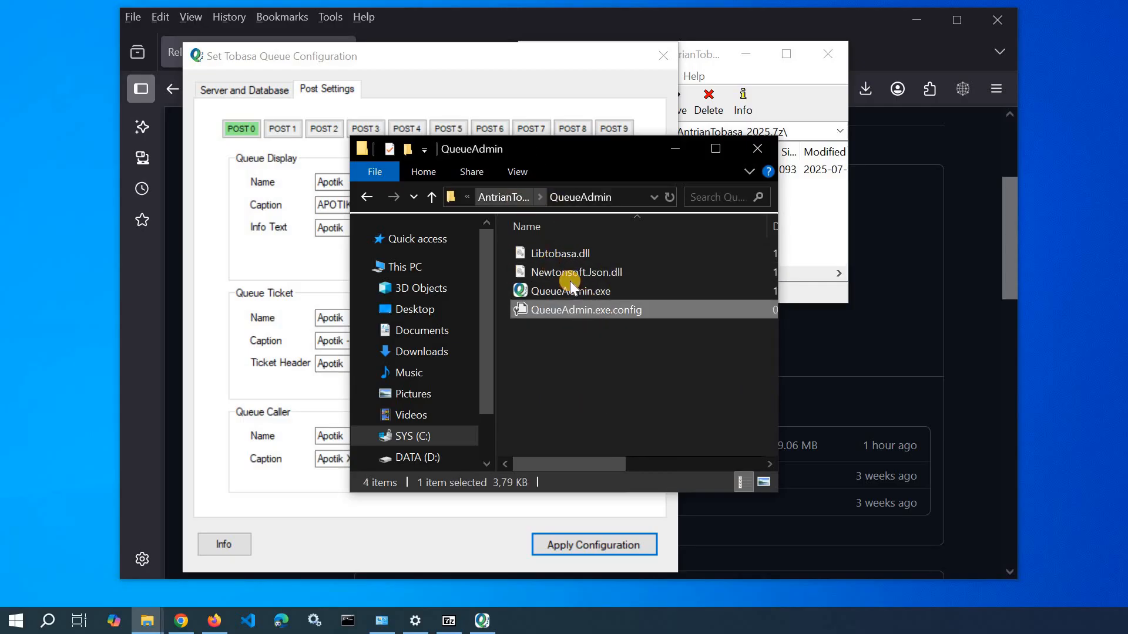
left_click(577, 310)
left_click(517, 199)
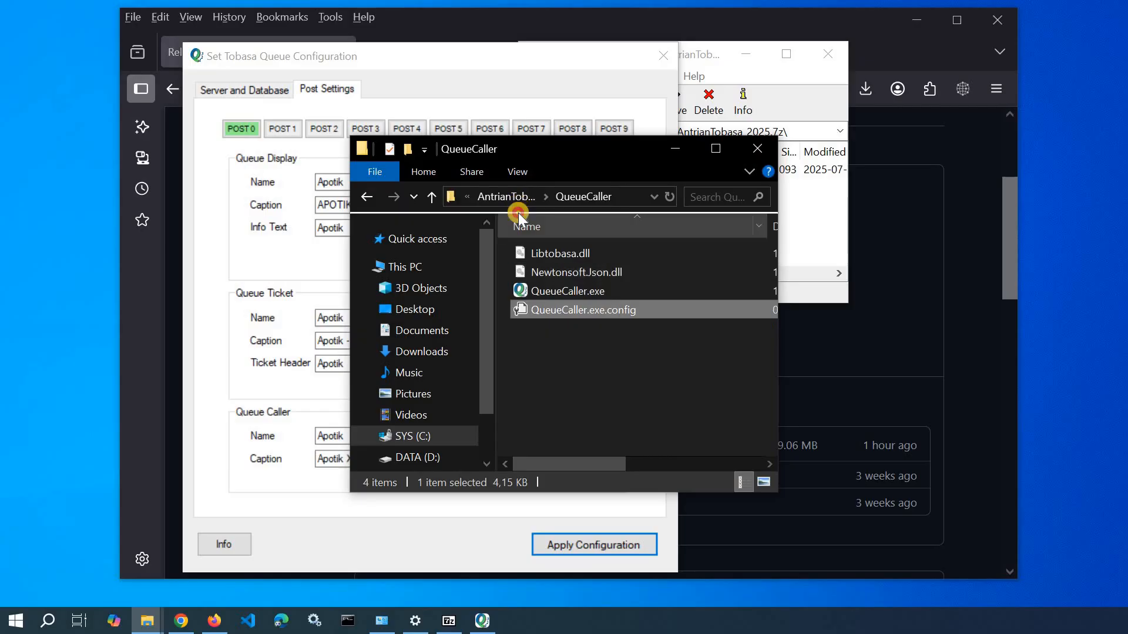
double_click(551, 294)
left_click(570, 347)
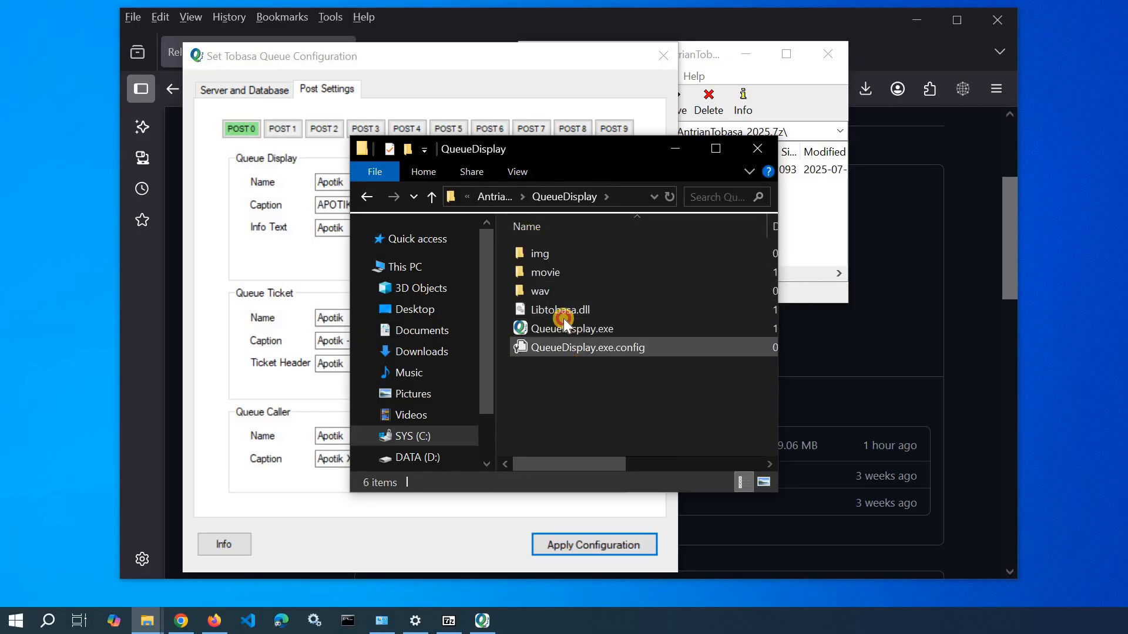
key("alt+Up")
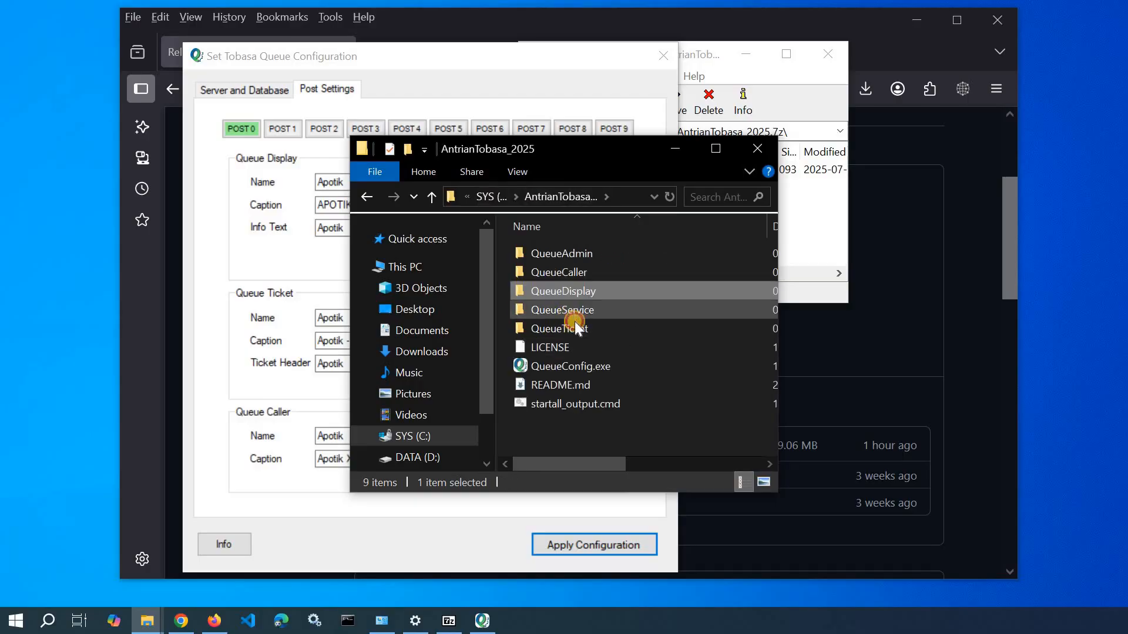
- Examine the .exe.config files in the QueueService and QueueTicket folders and return to the AntrianTobasa_2025 folder
double_click(571, 311)
left_click(579, 366)
left_click(496, 196)
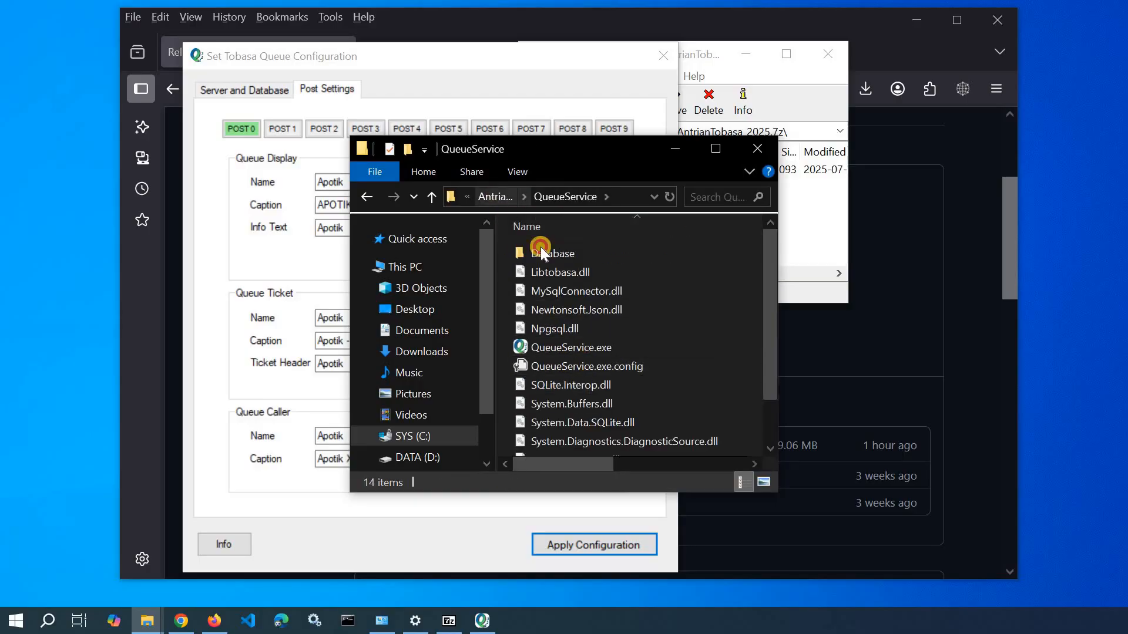
double_click(583, 330)
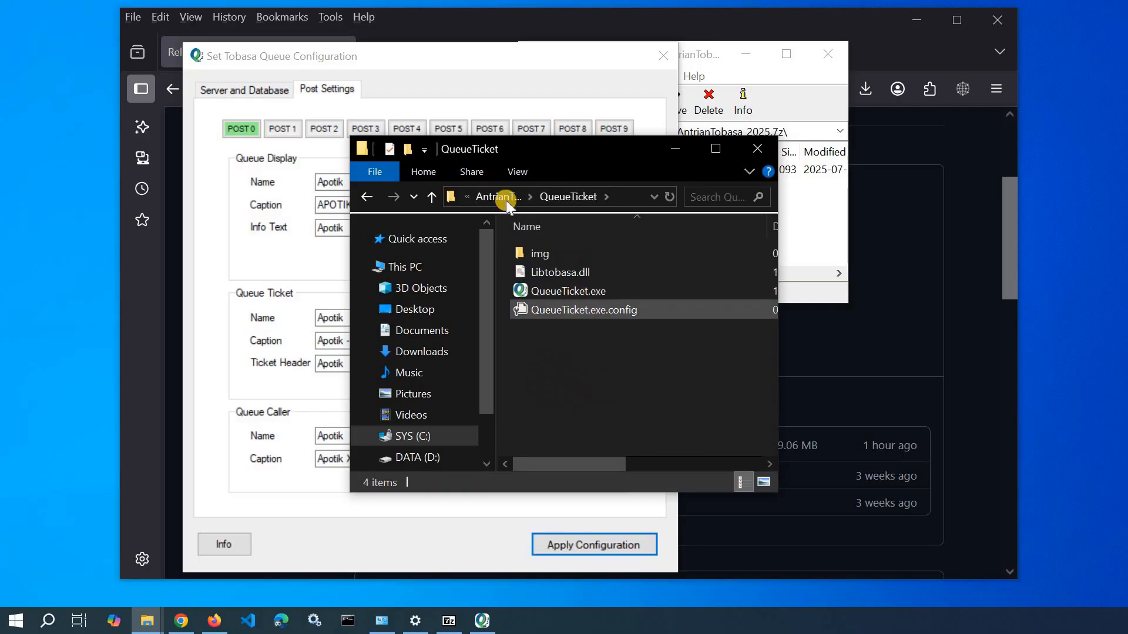
left_click(504, 198)
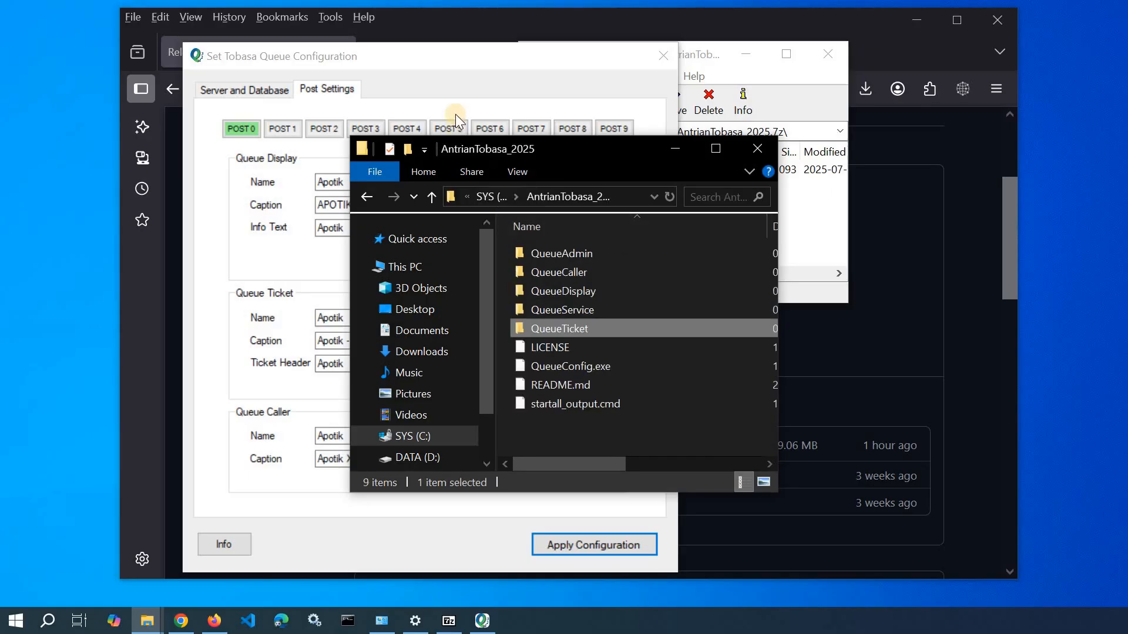
- Switch to the queue configuration window and compare the connection settings of the Microsoft SQL Server, MySql and PostgreSQL database types
left_click(464, 59)
left_click(264, 91)
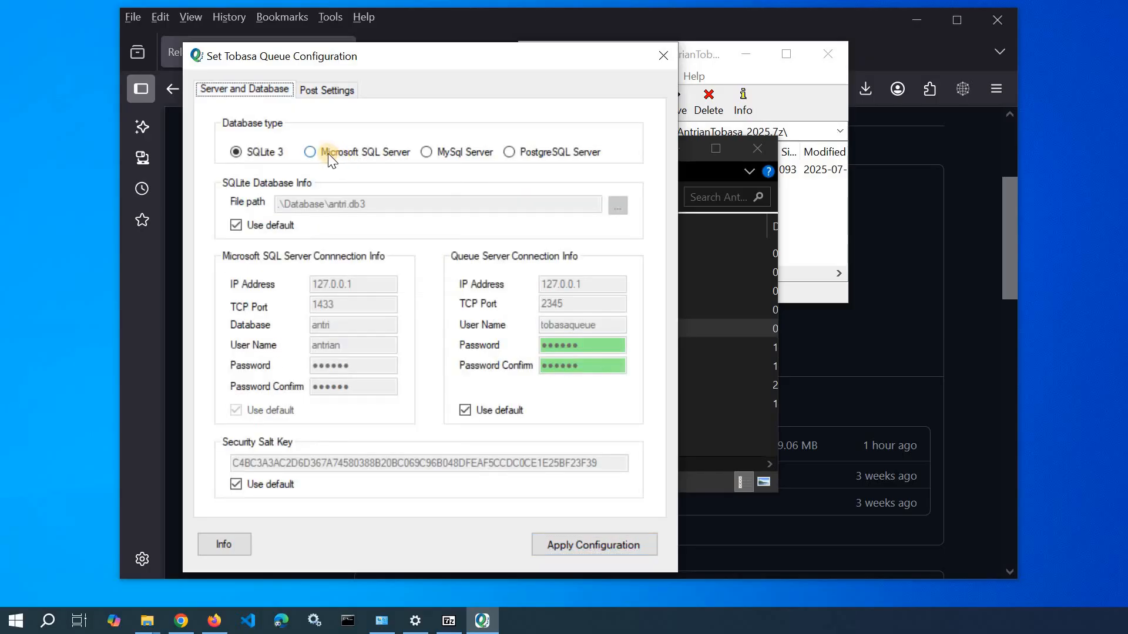
left_click(328, 153)
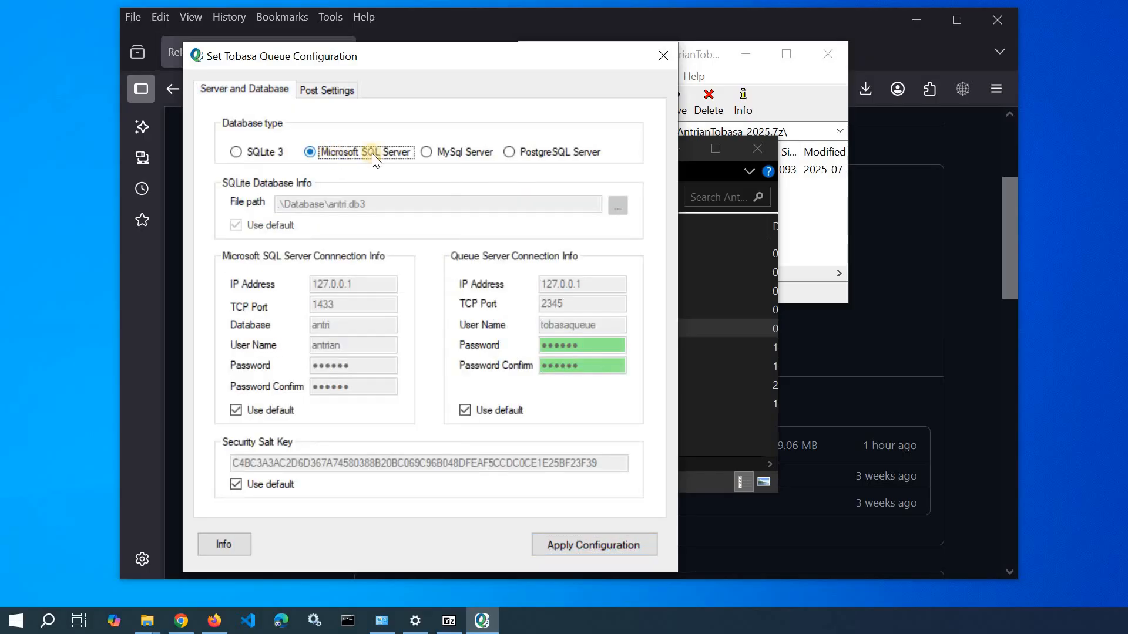
left_click(426, 153)
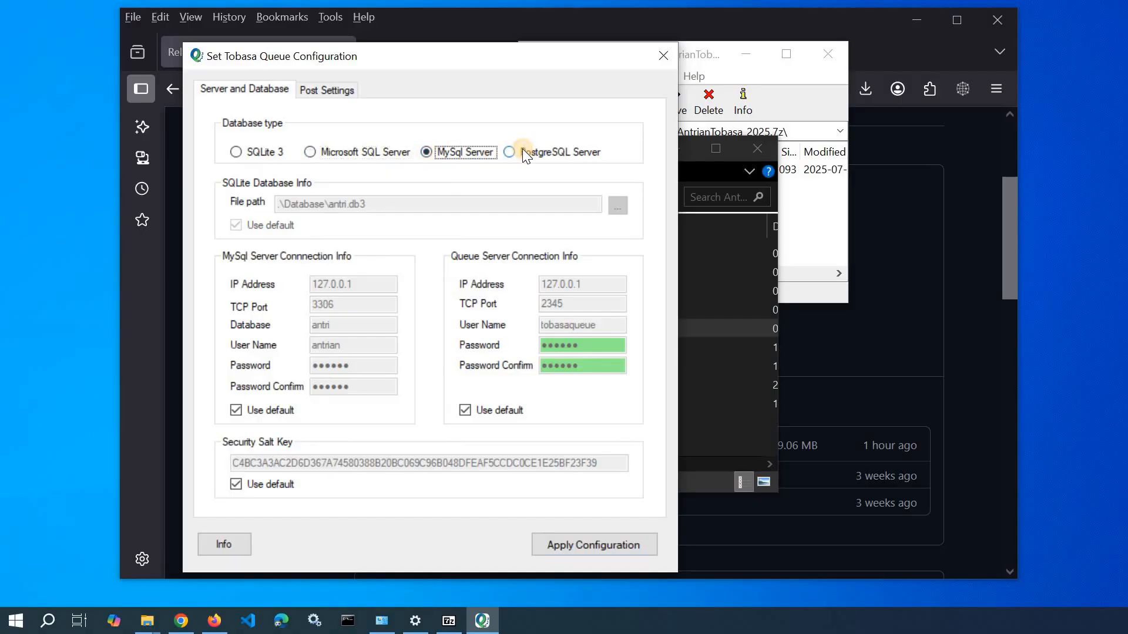
left_click(523, 151)
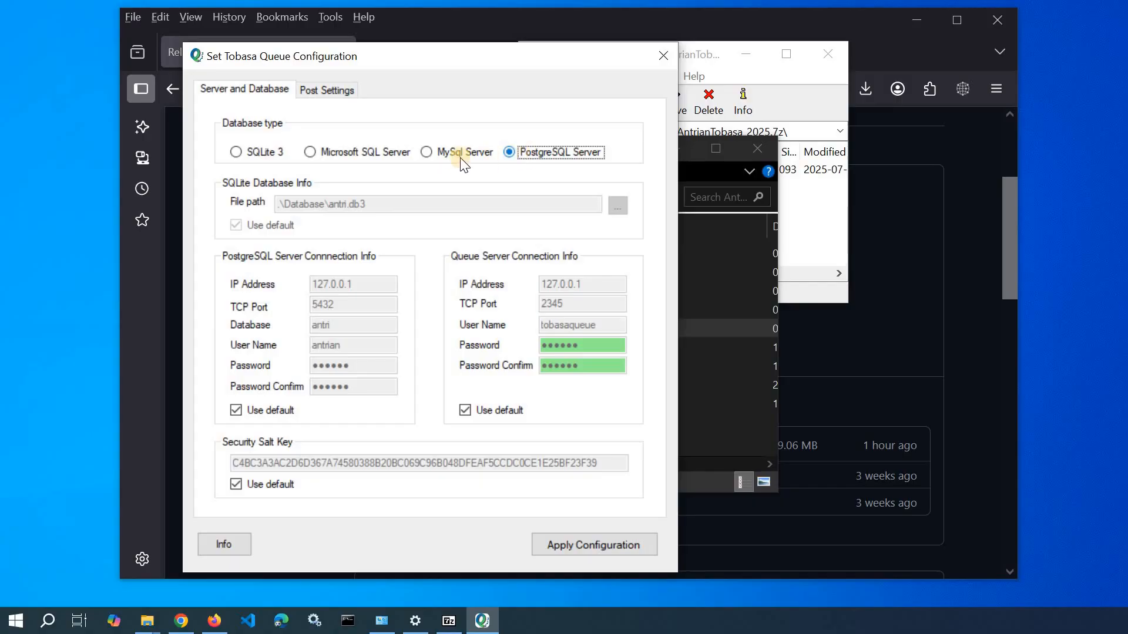
left_click(313, 152)
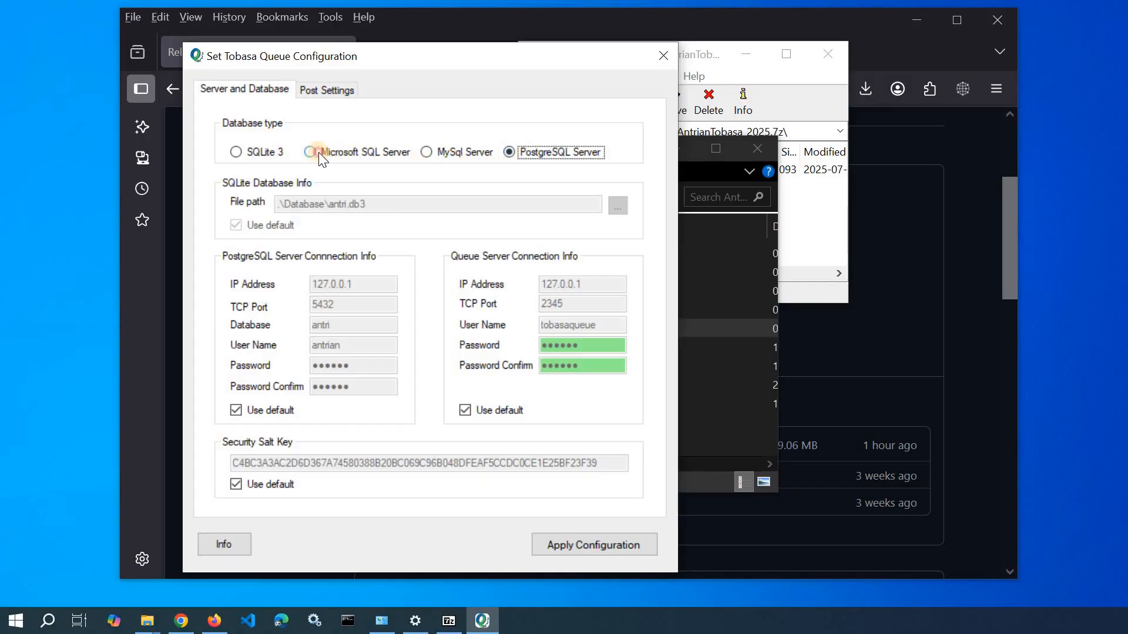
- Choose MySql Server as the database type, unlock its connection fields to review them, and restore the defaults
left_click(472, 153)
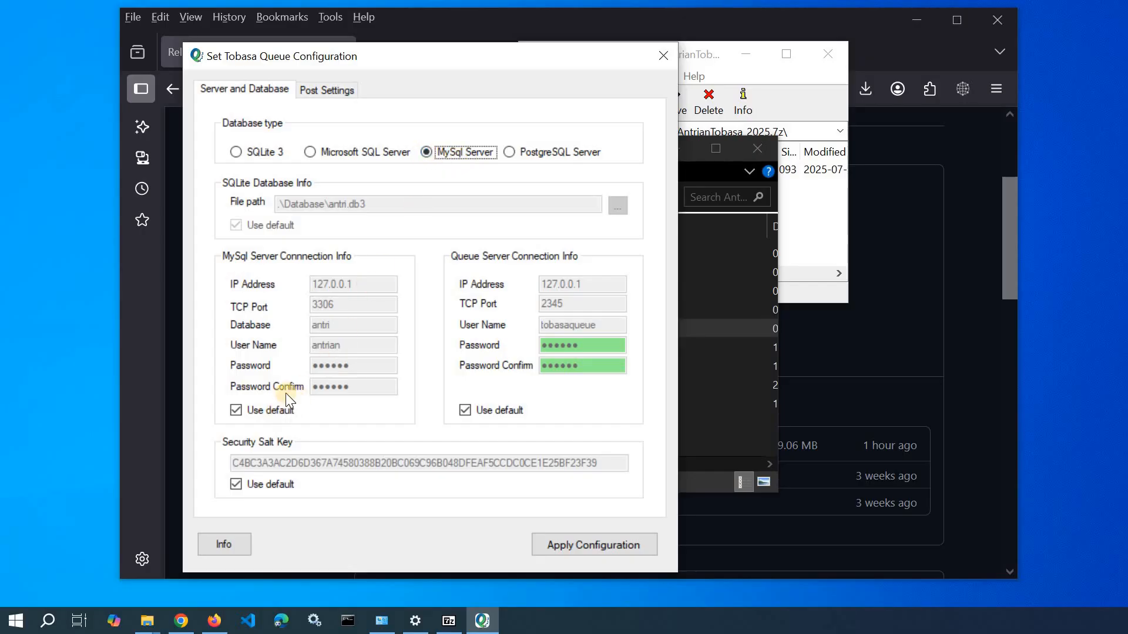
left_click(236, 410)
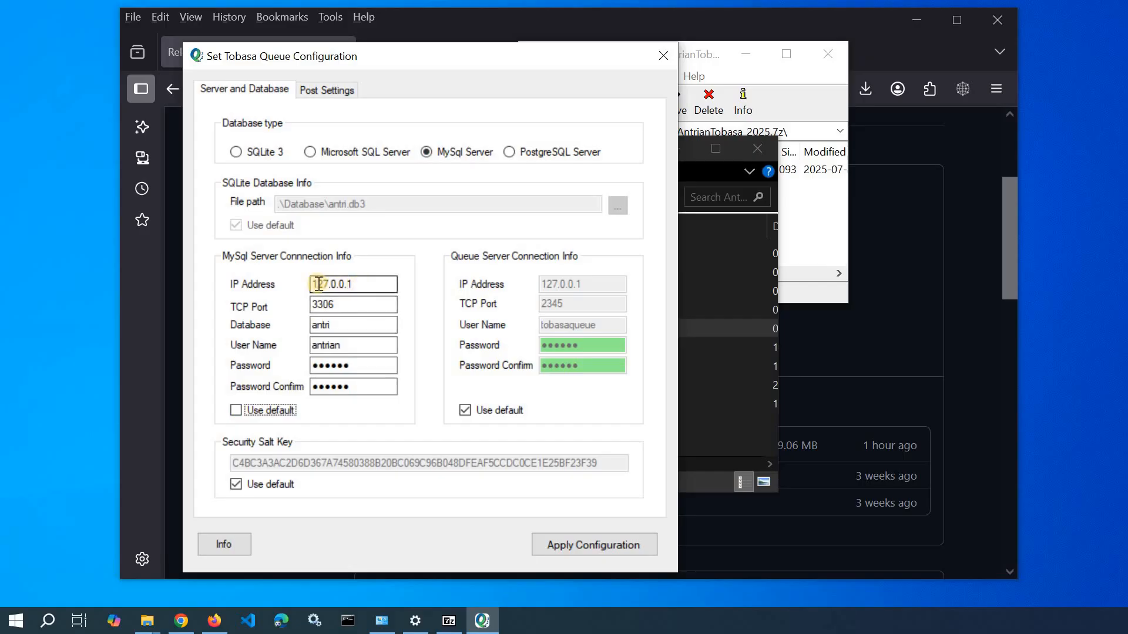
left_click(335, 327)
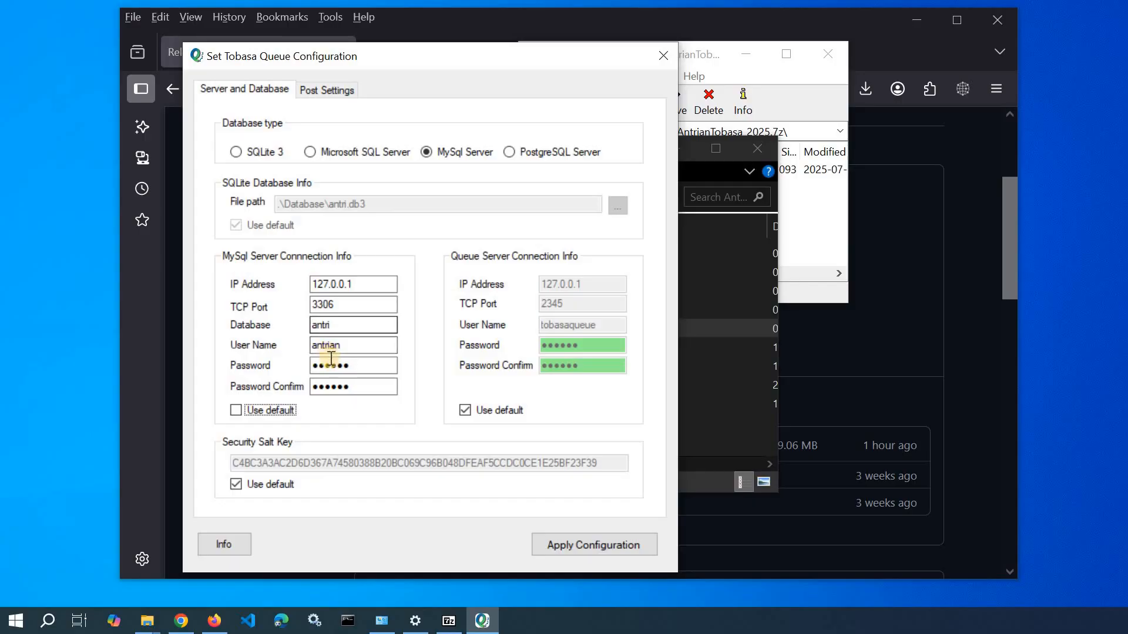
left_click(334, 388)
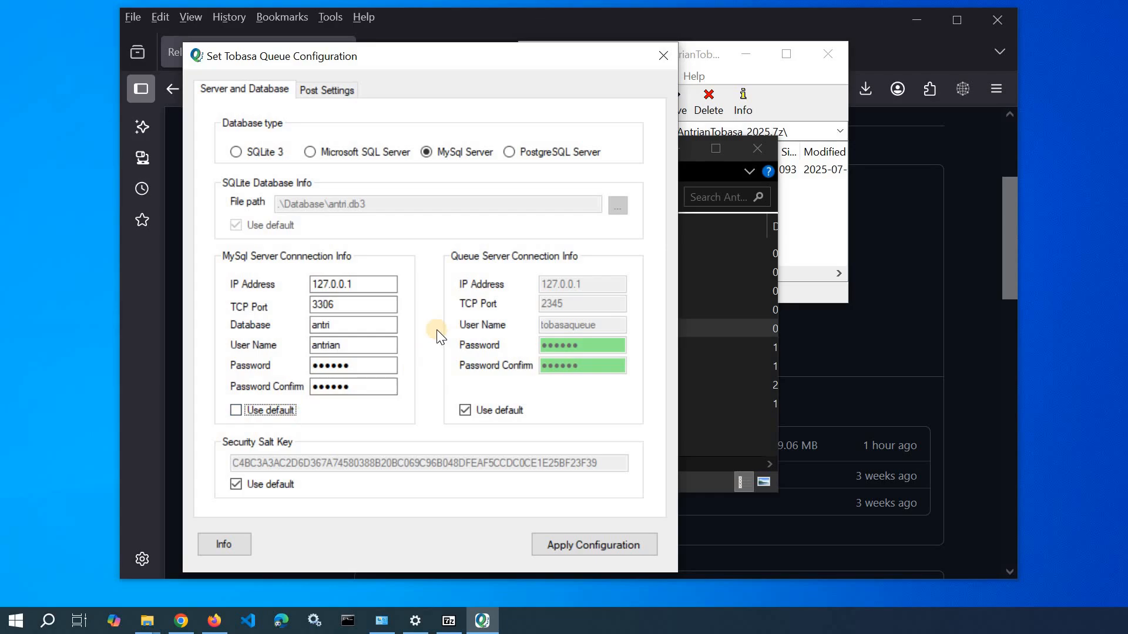
left_click(287, 411)
- Choose PostgreSQL Server, unlock its connection fields to review the database, user name and password entries, and restore the defaults
left_click(517, 152)
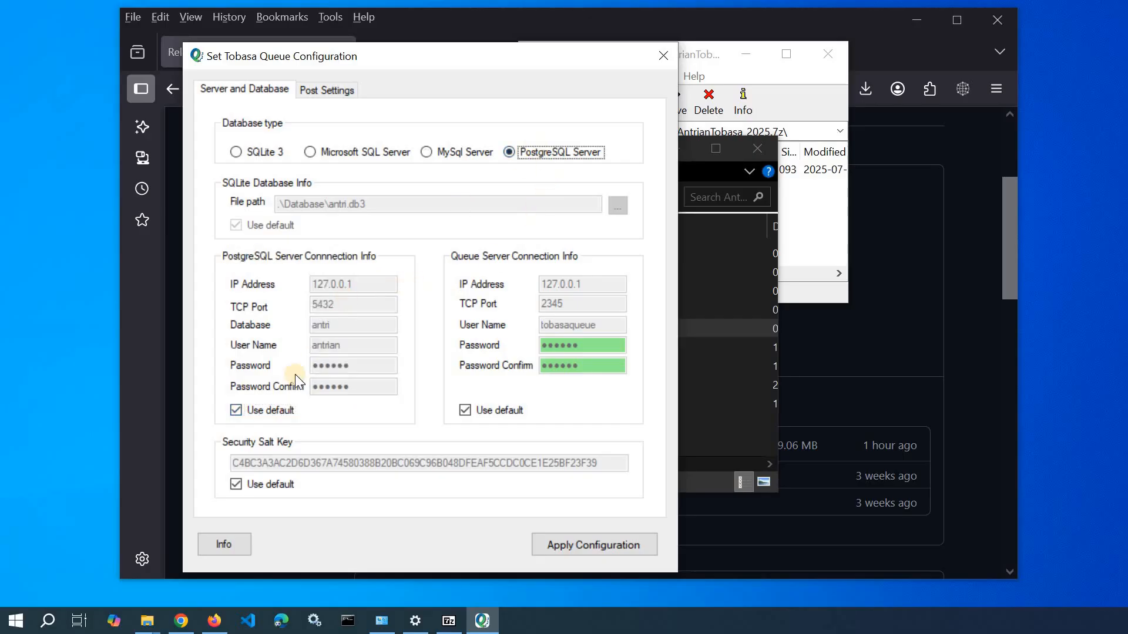
left_click(254, 411)
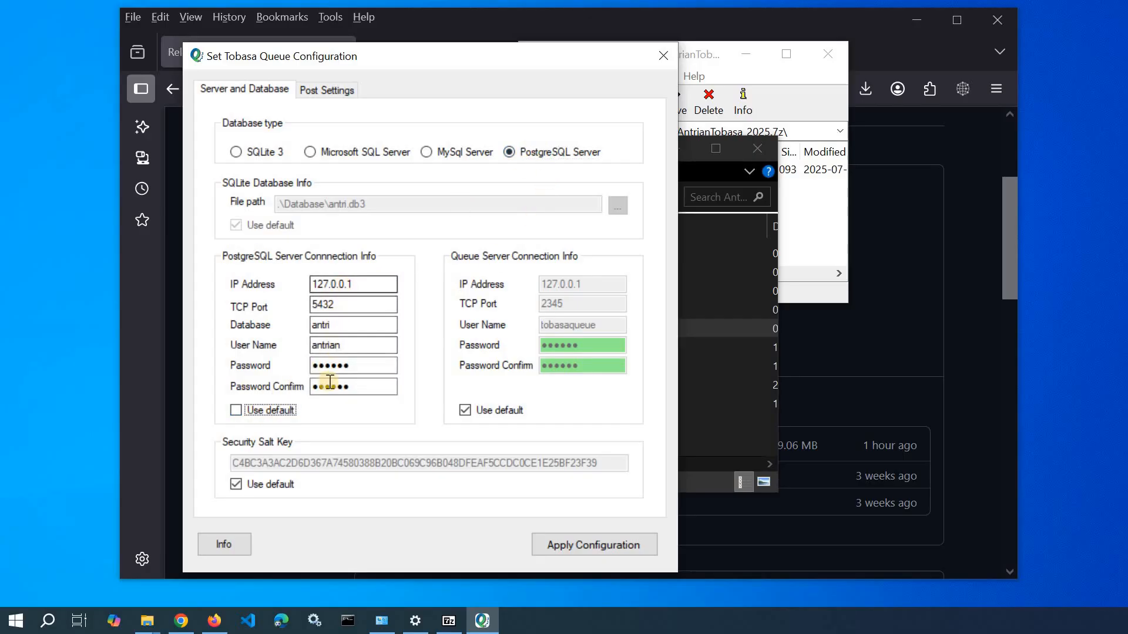
double_click(324, 325)
left_click(338, 346)
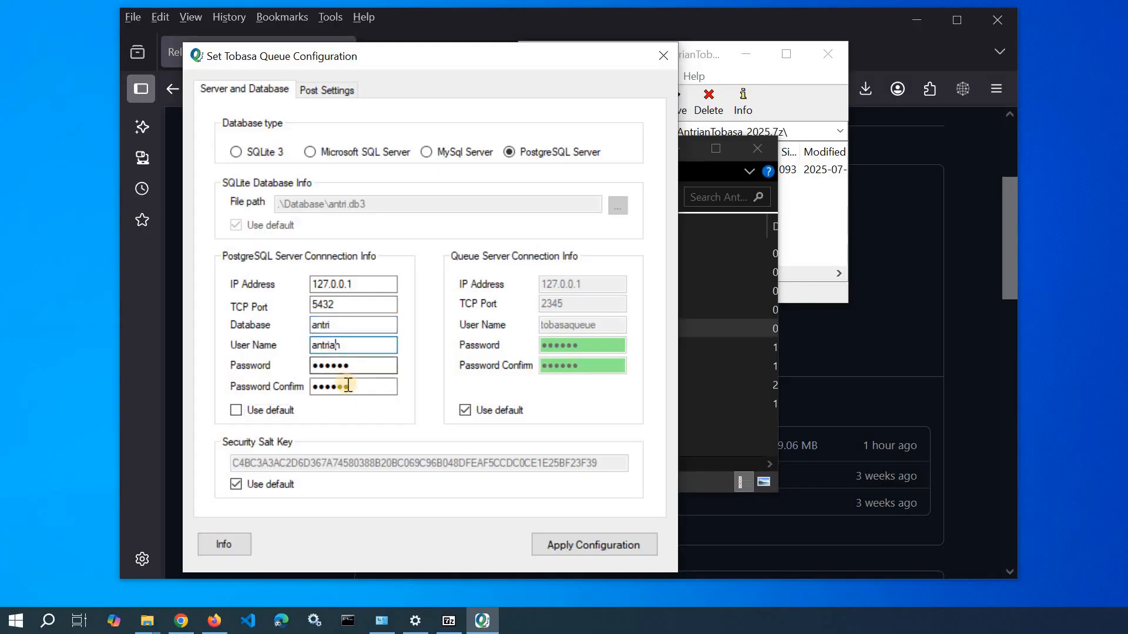
double_click(321, 326)
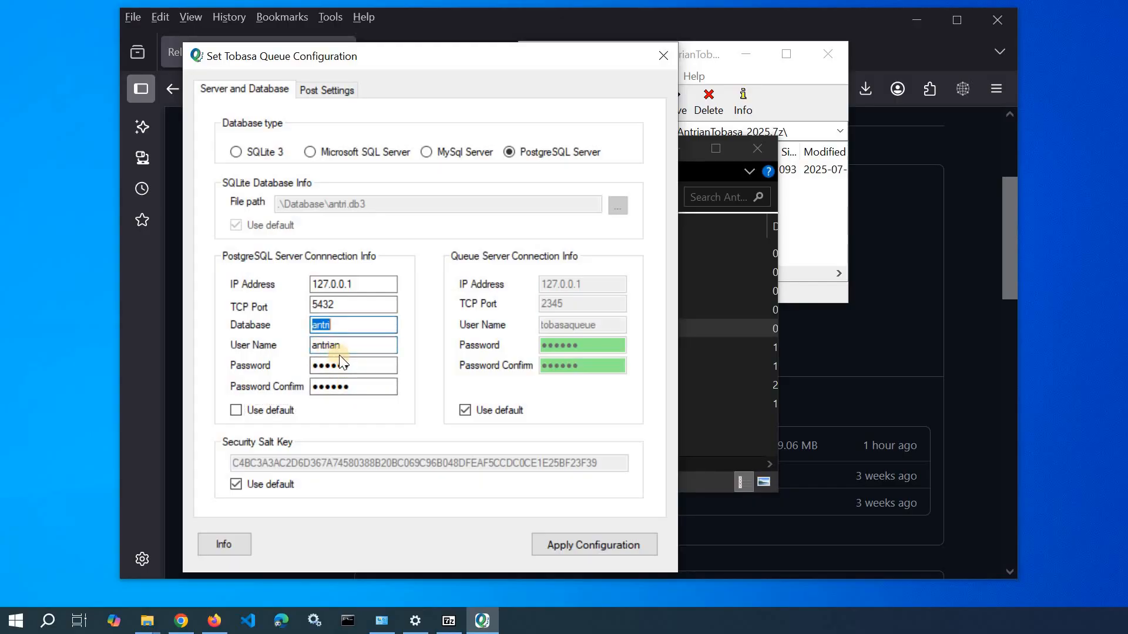
double_click(324, 345)
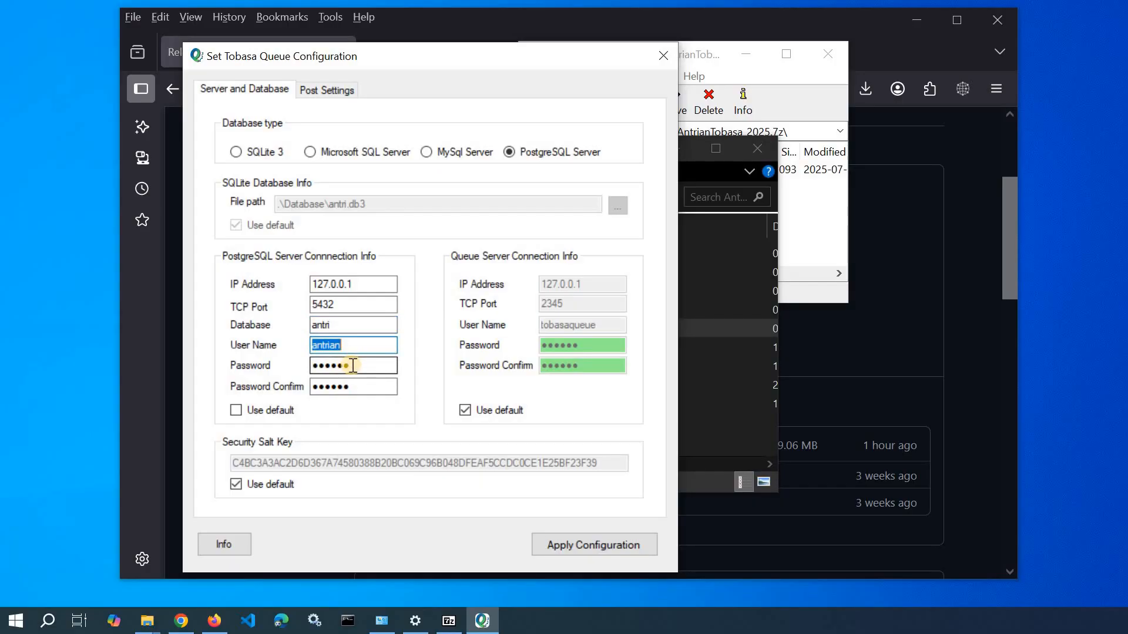
left_click(351, 387)
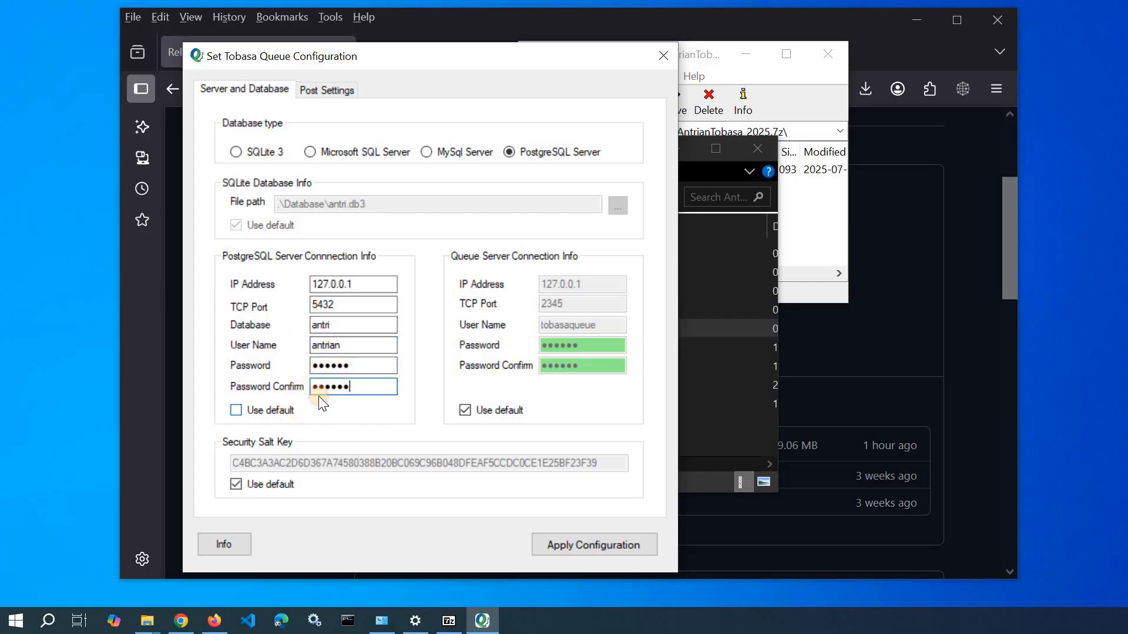
left_click(286, 410)
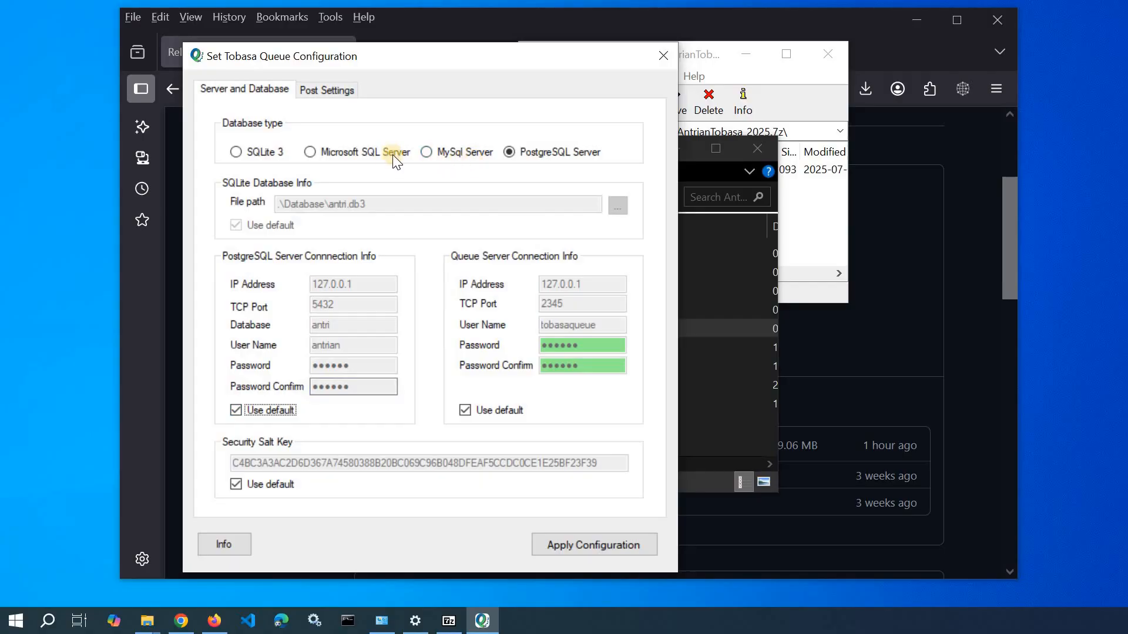
- Choose Microsoft SQL Server as the database type, unlock its connection fields for review, and restore the default values
left_click(364, 152)
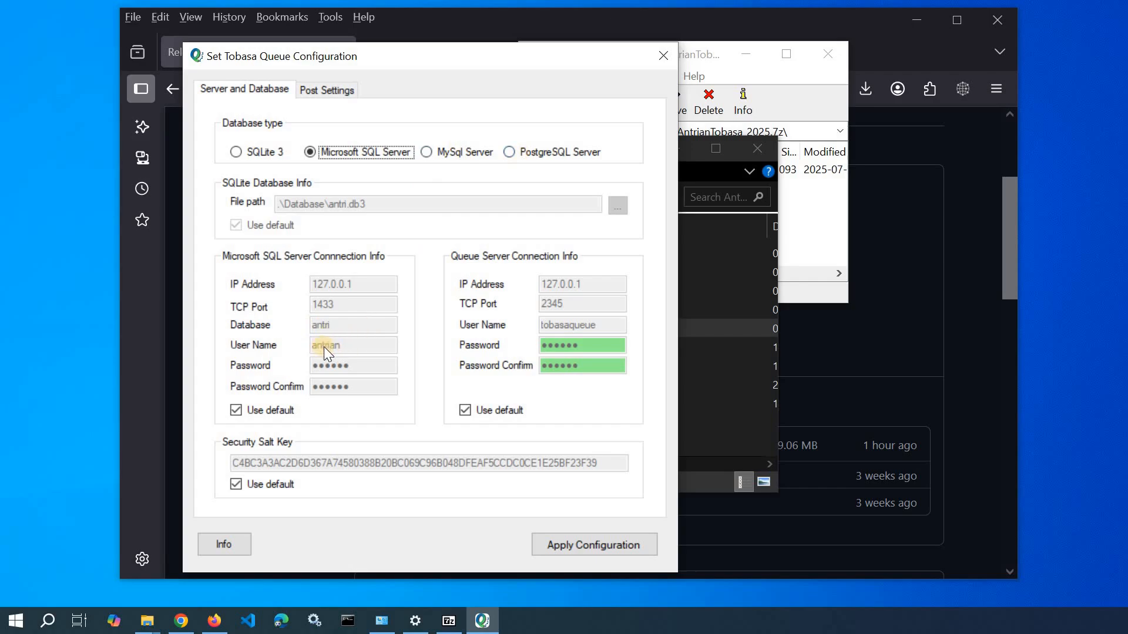
left_click(264, 411)
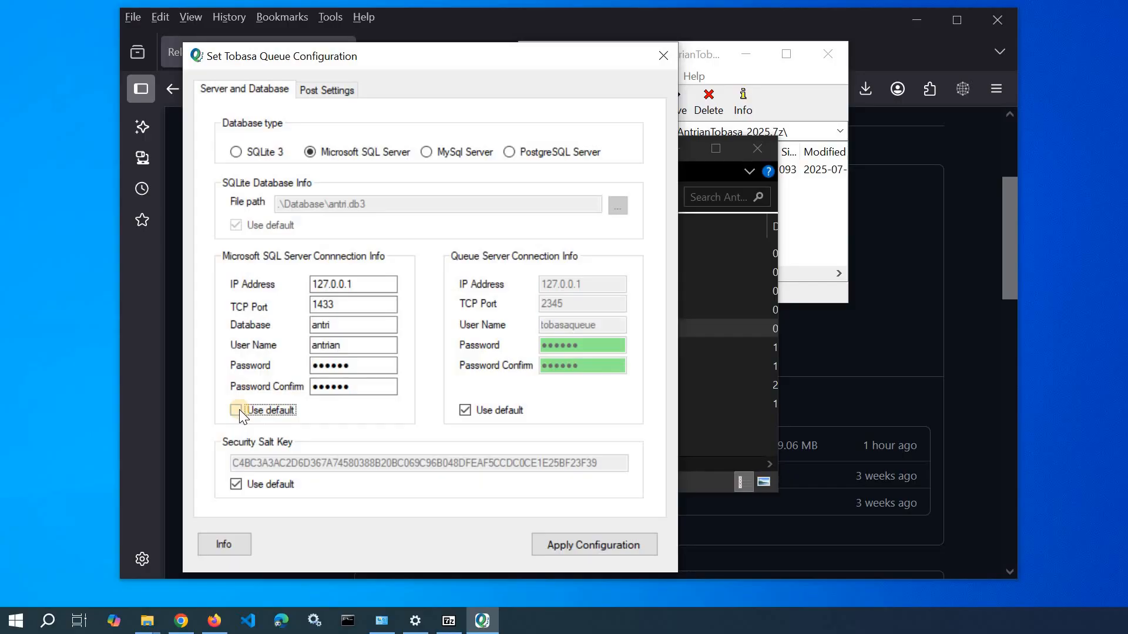
left_click(241, 410)
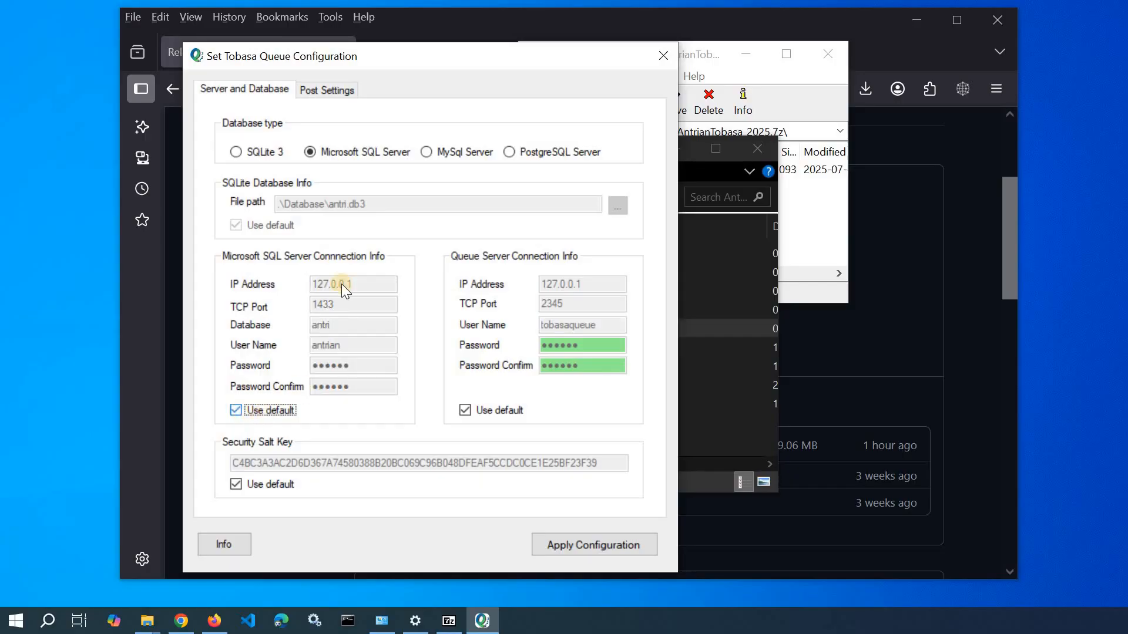
left_click(275, 411)
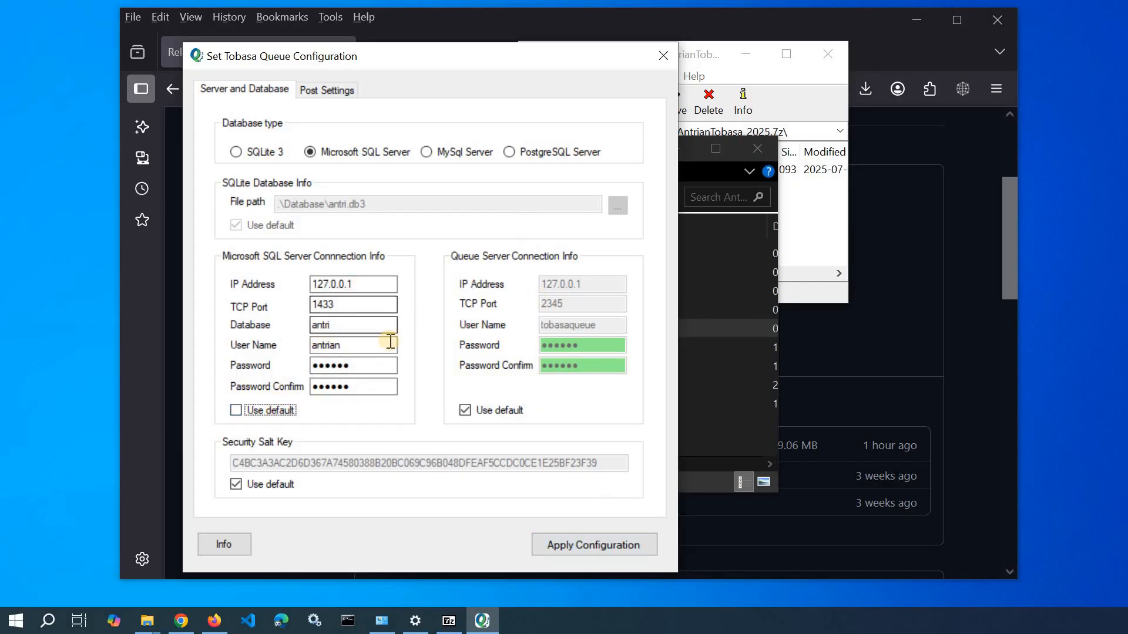
left_click(237, 410)
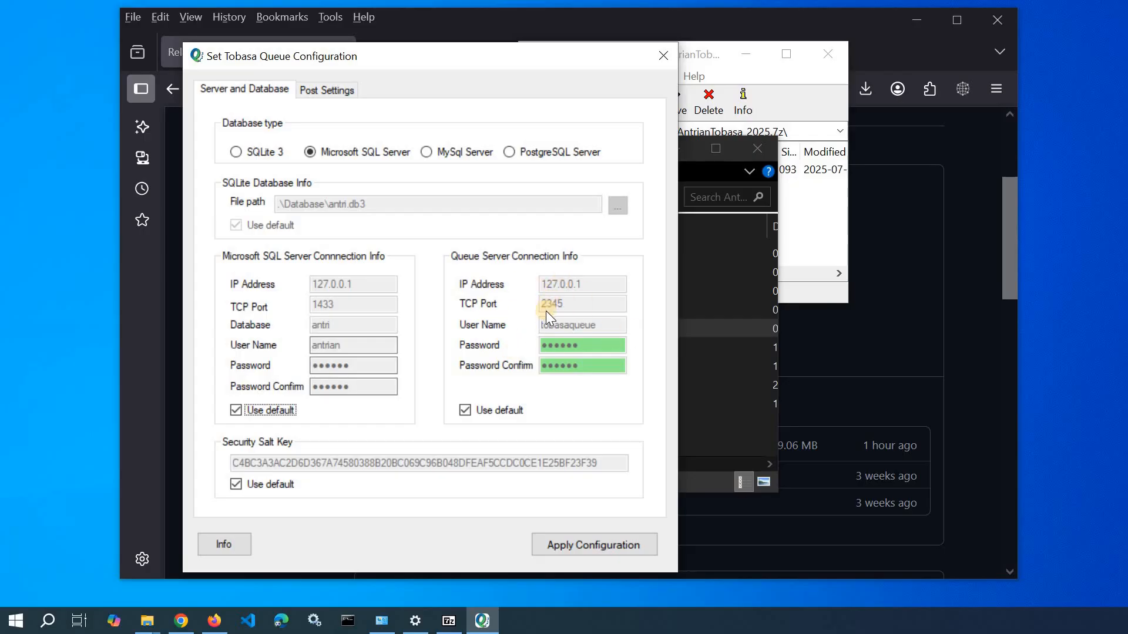
- Run ipconfig in a Command Prompt, copy the IPv4 address of the Wi-Fi adapter, and close the prompt
left_click(348, 621)
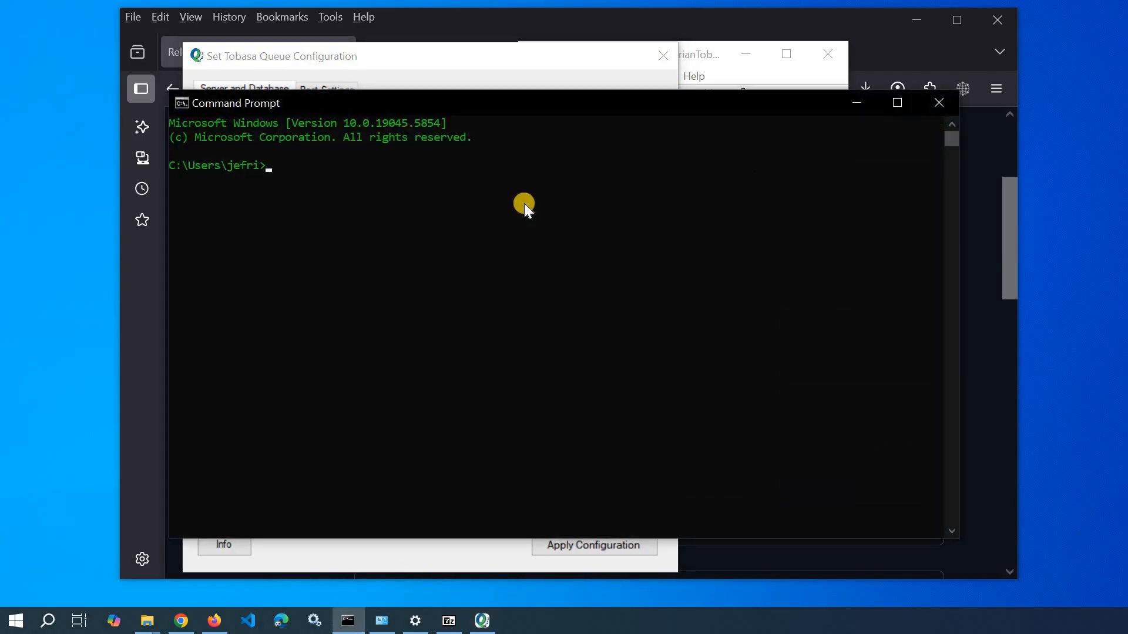
type("ipconfig")
key("Return")
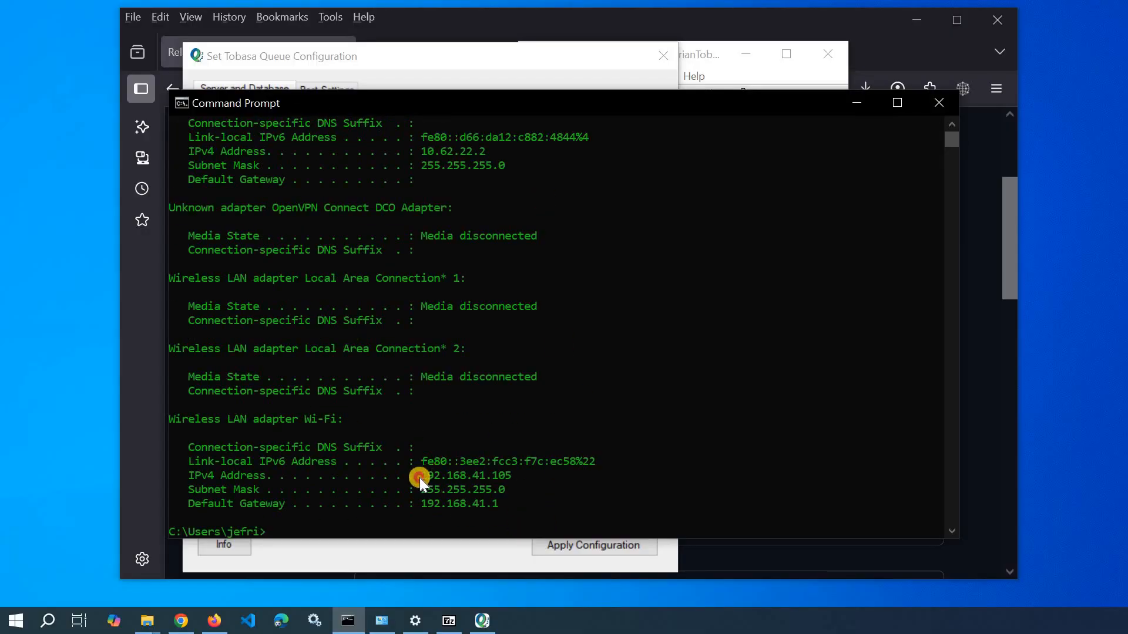
left_click_drag(420, 478, 509, 480)
right_click(597, 379)
left_click(937, 104)
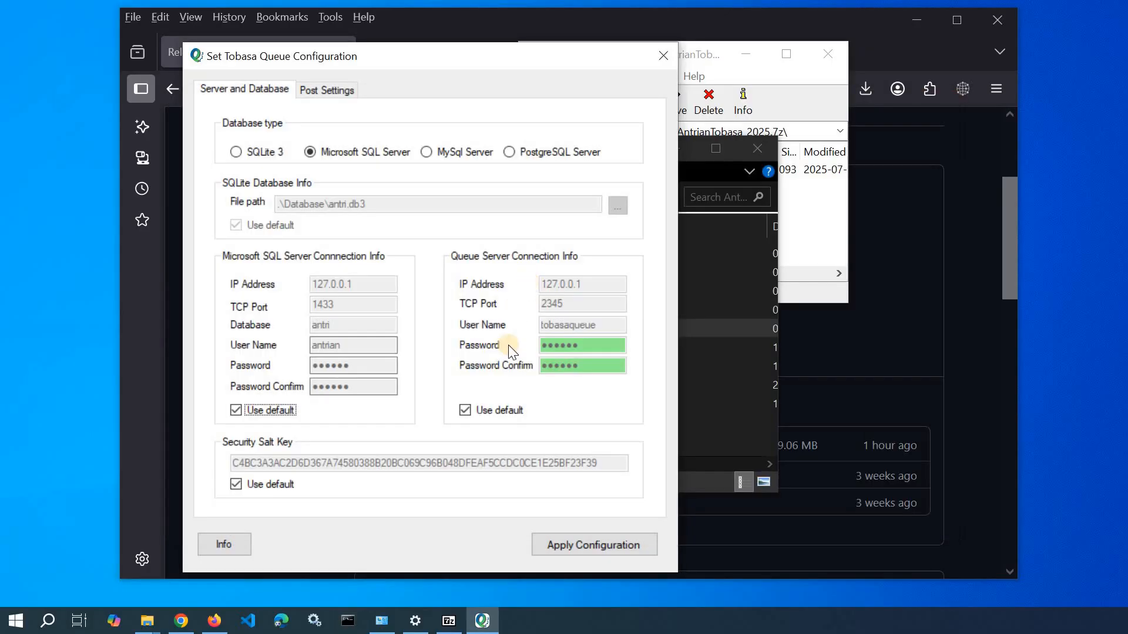
- Unlock the queue server connection fields, enter and copy the IP address 192.168.41.105, and restore the defaults
left_click(495, 409)
key("Tab")
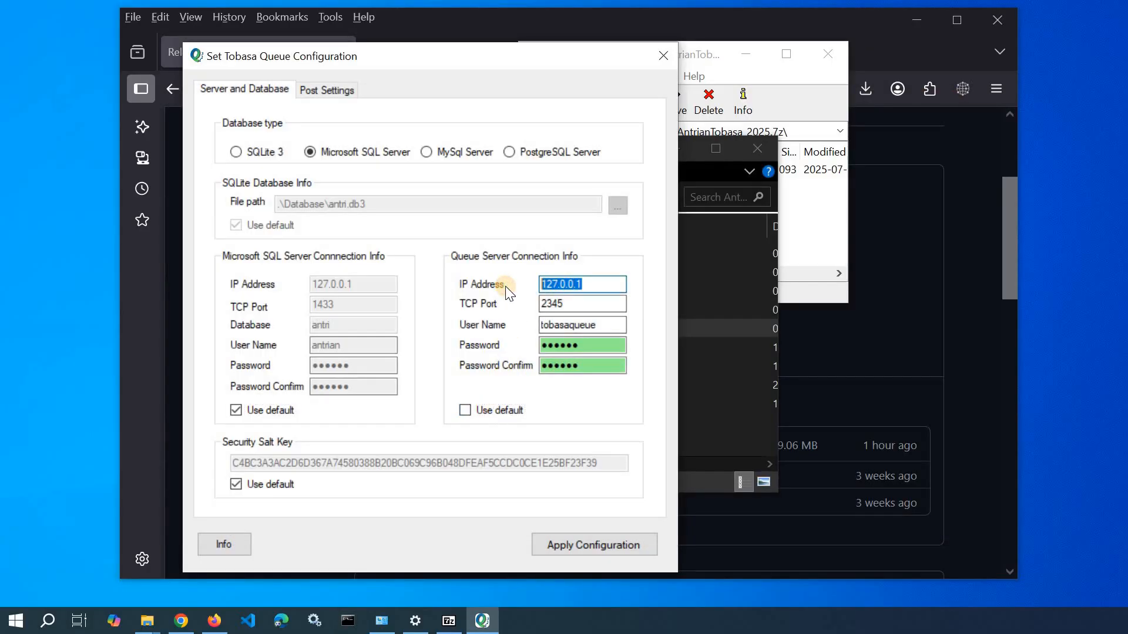
type("192.168.41.105")
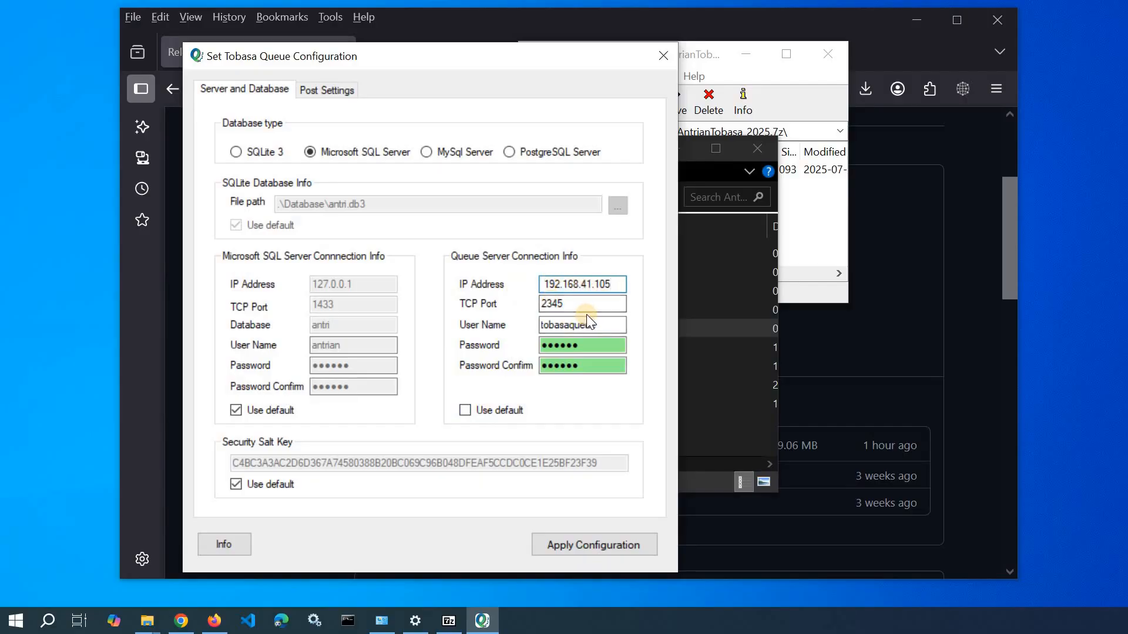
left_click_drag(611, 291, 545, 285)
key("ctrl+c")
left_click(545, 285)
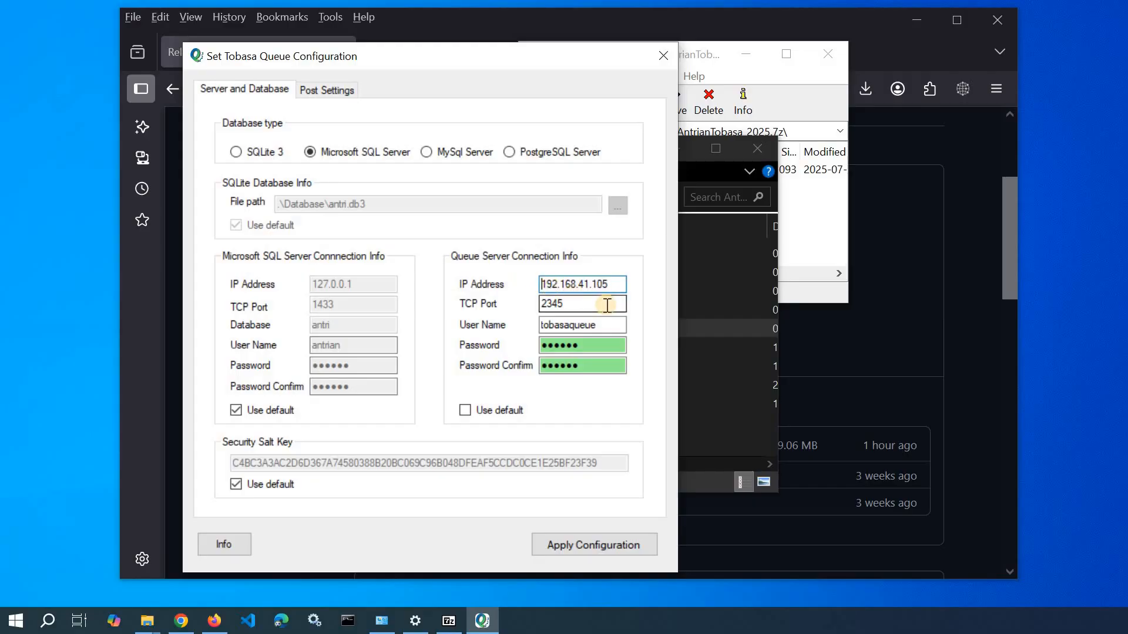
left_click(515, 410)
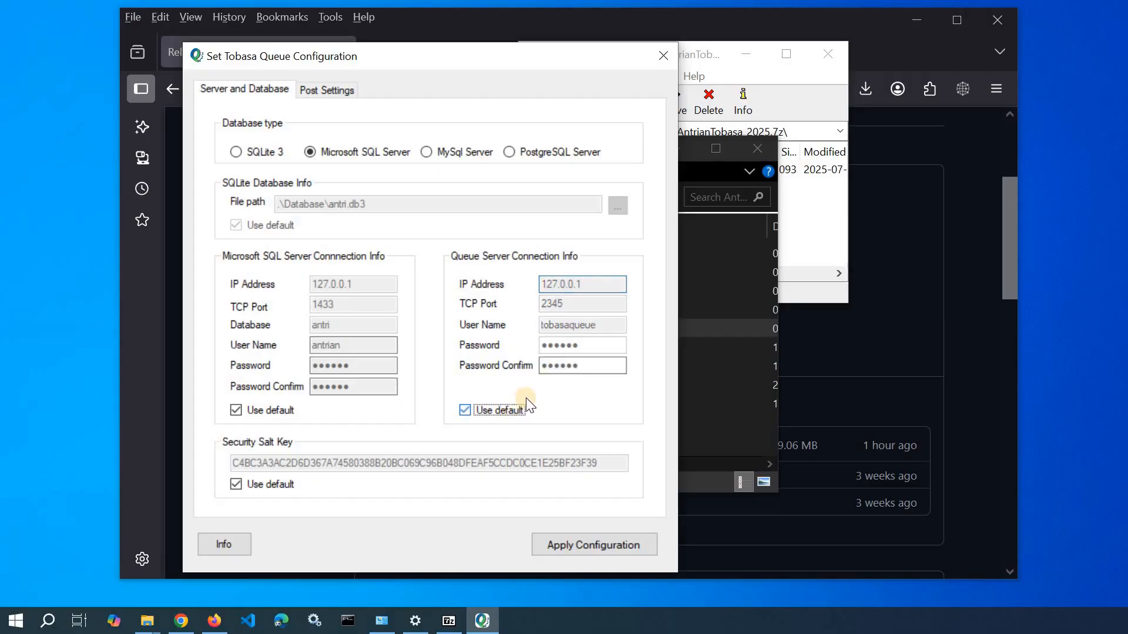
- Turn off the queue server connection defaults and set its IP address to 192.168.41.105
left_click(513, 408)
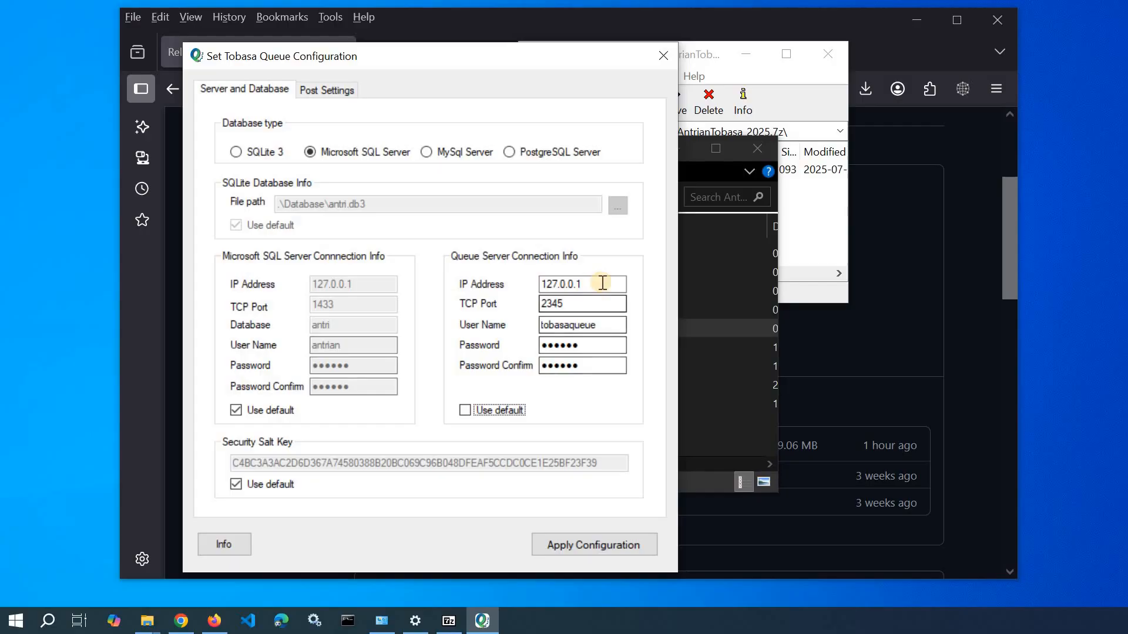
left_click_drag(603, 283, 517, 277)
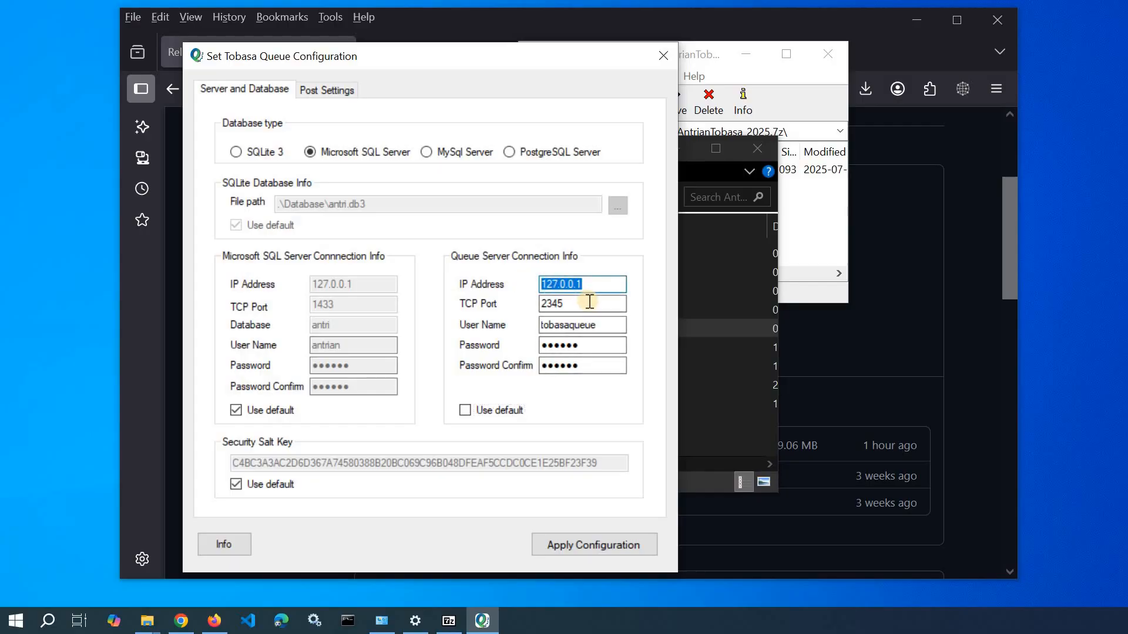
key("ctrl+v")
left_click(544, 283)
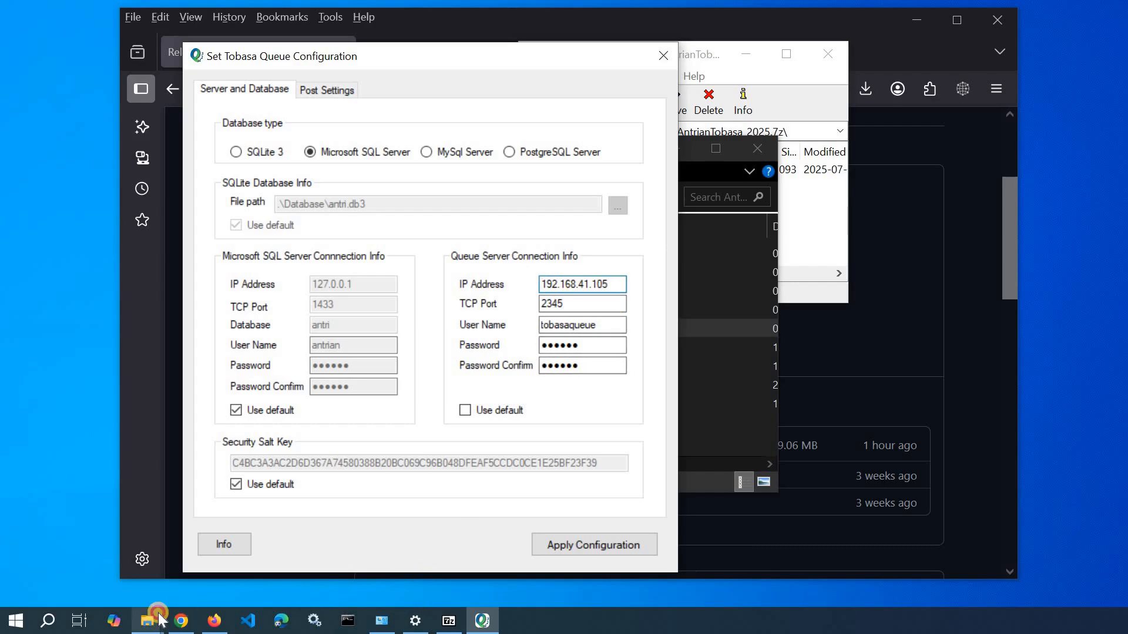
- Look into the QueueService folder in the AntrianTobasa_2025 File Explorer window and return to the queue configuration window
mouse_move(146, 624)
left_click(205, 492)
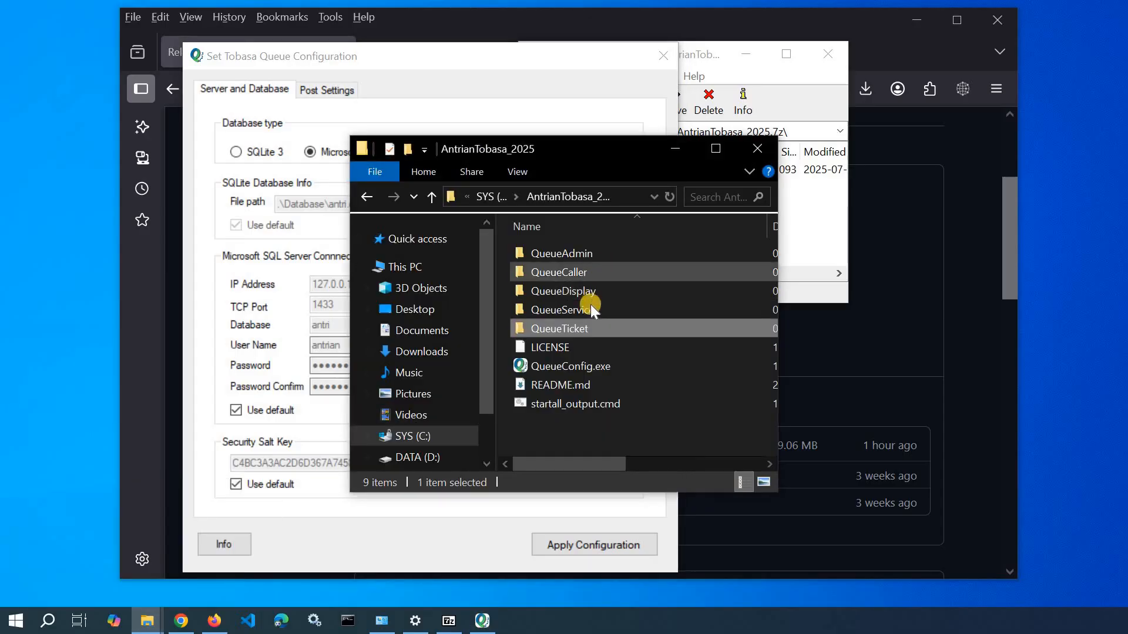
left_click(550, 307)
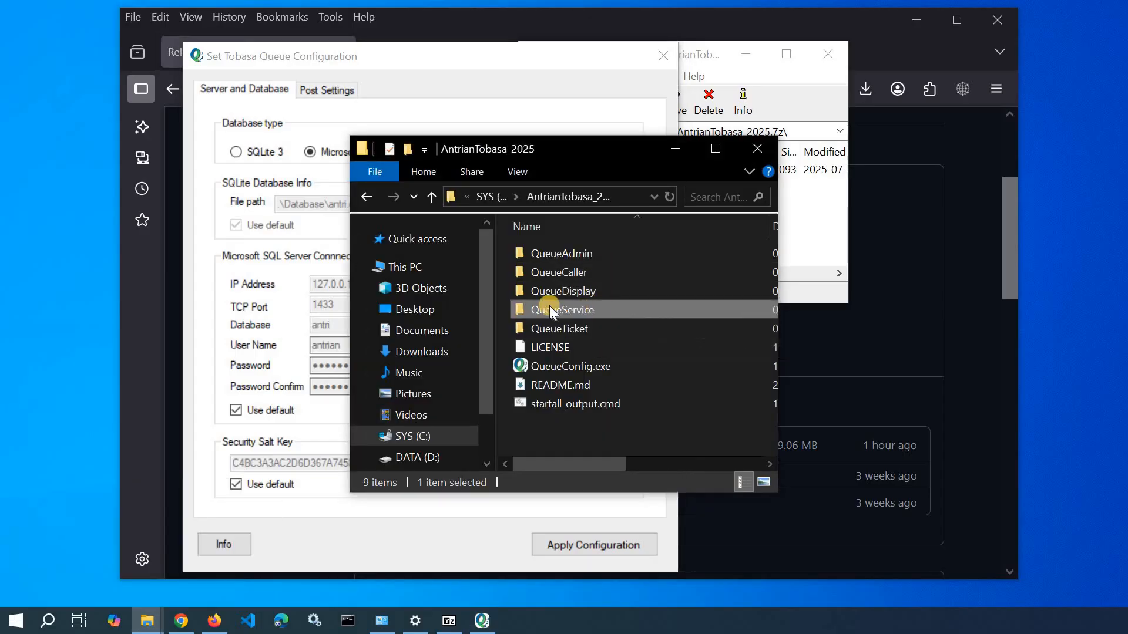
double_click(591, 307)
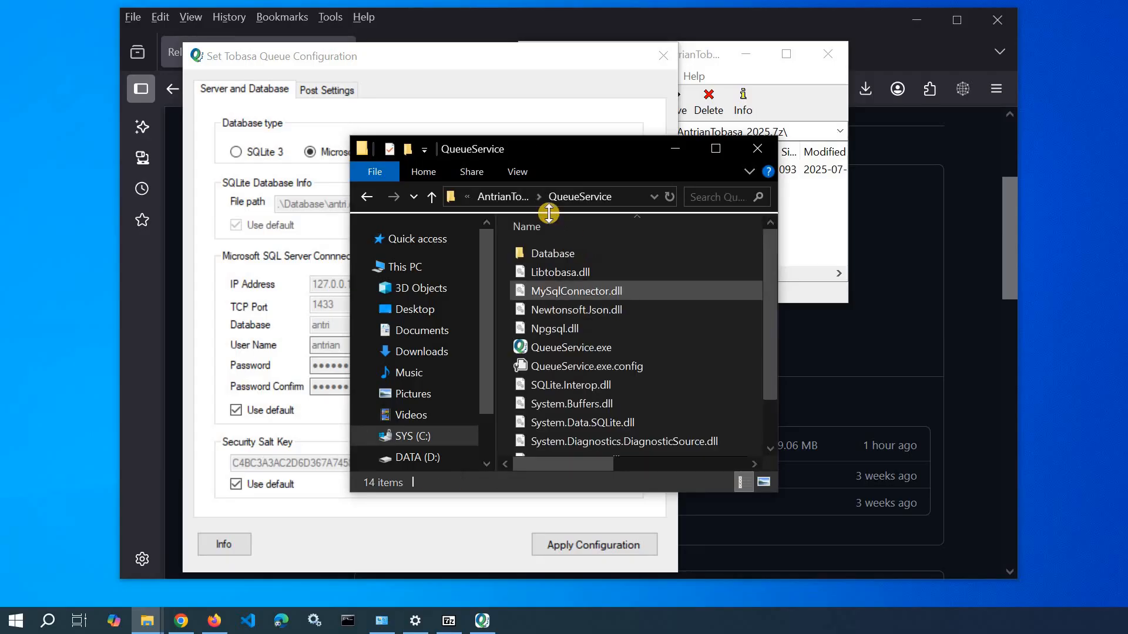
left_click(496, 197)
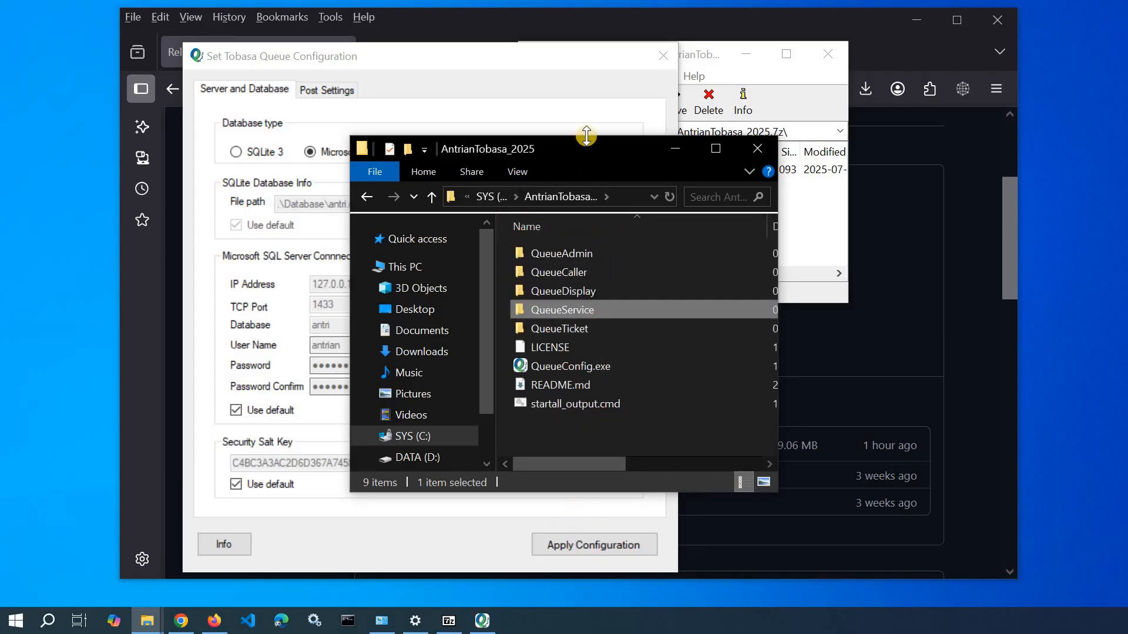
left_click(576, 105)
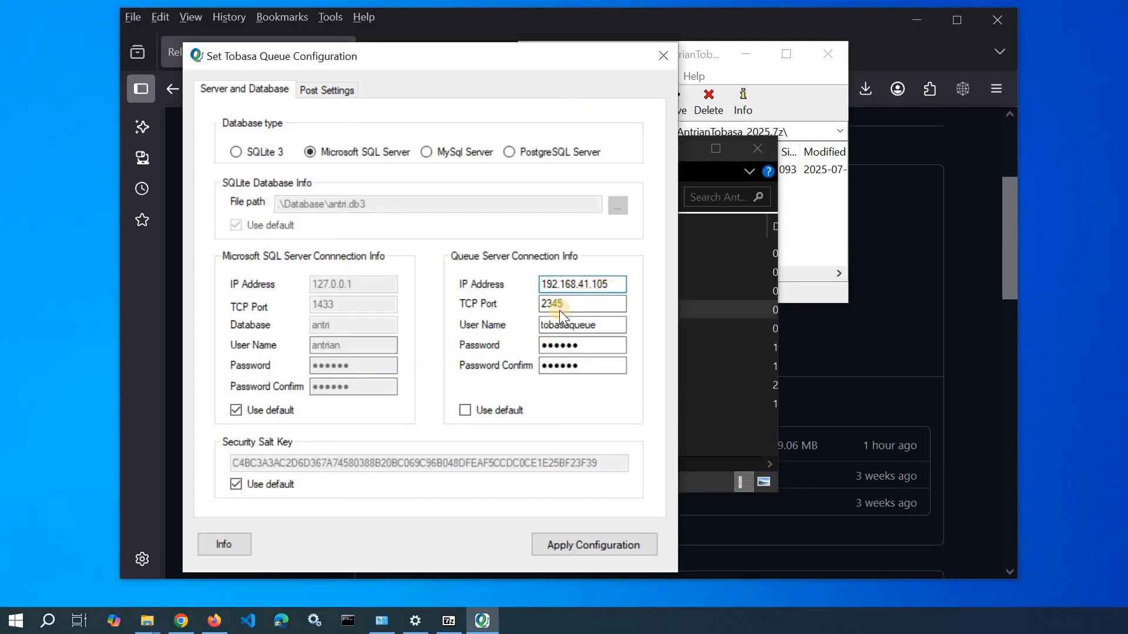
- Choose SQLite 3 as the database type, apply the configuration, and close the configuration window
left_click(269, 151)
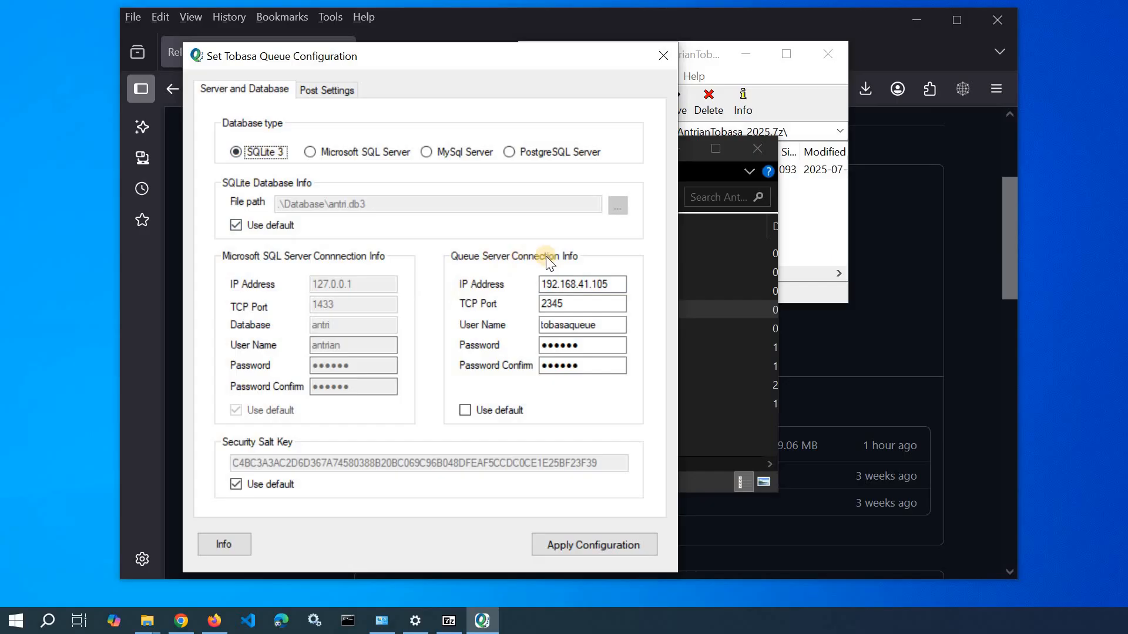
left_click(597, 284)
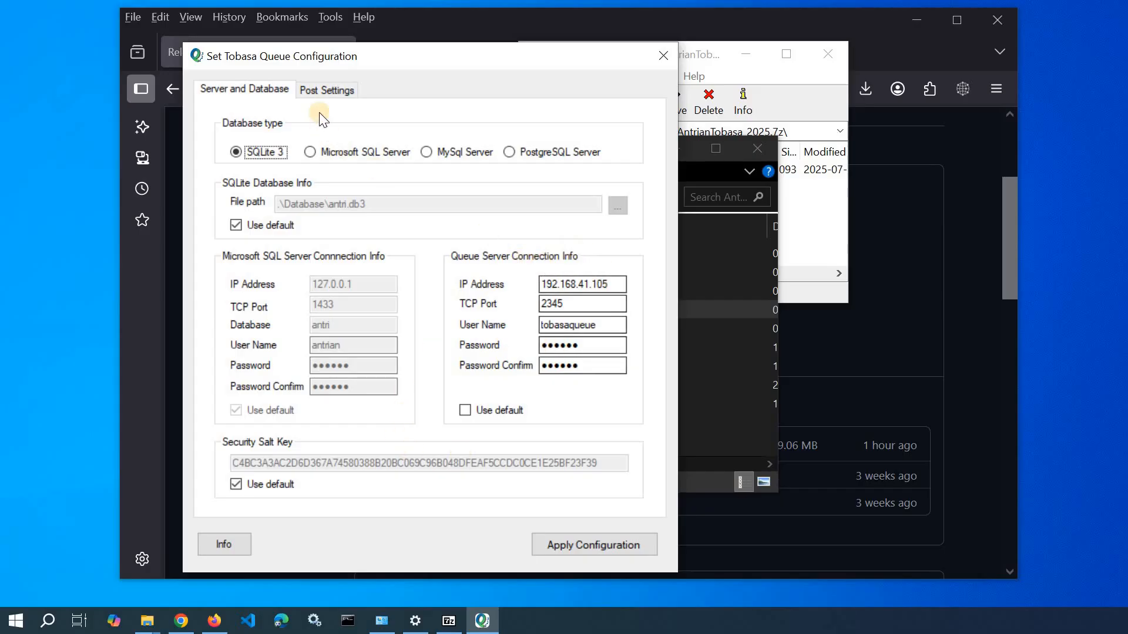
left_click(319, 91)
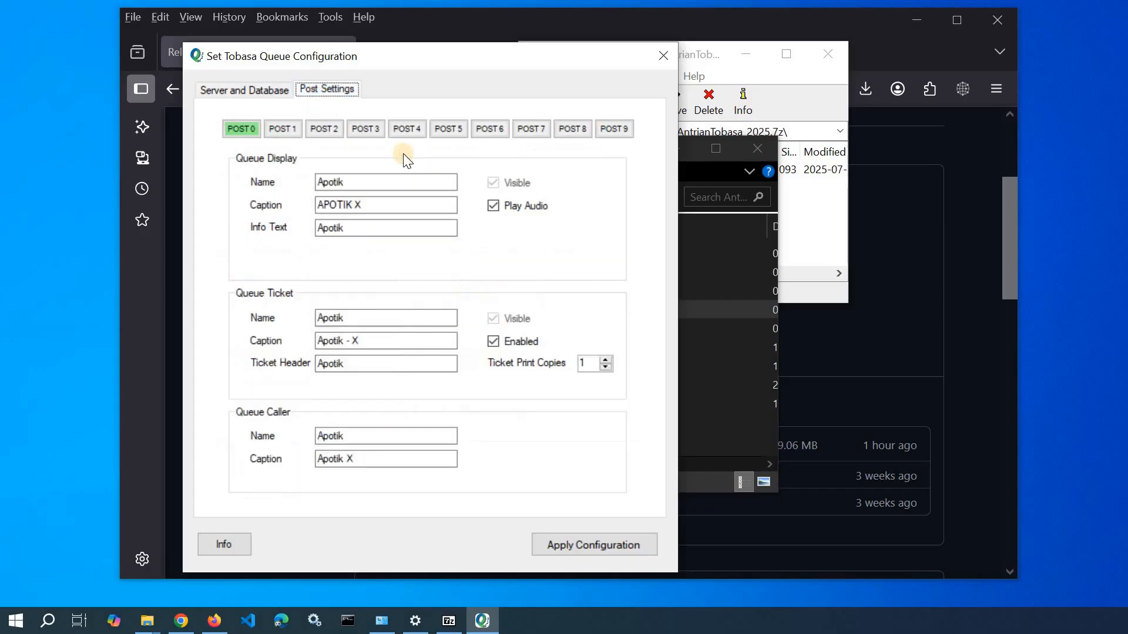
left_click(254, 88)
left_click(562, 545)
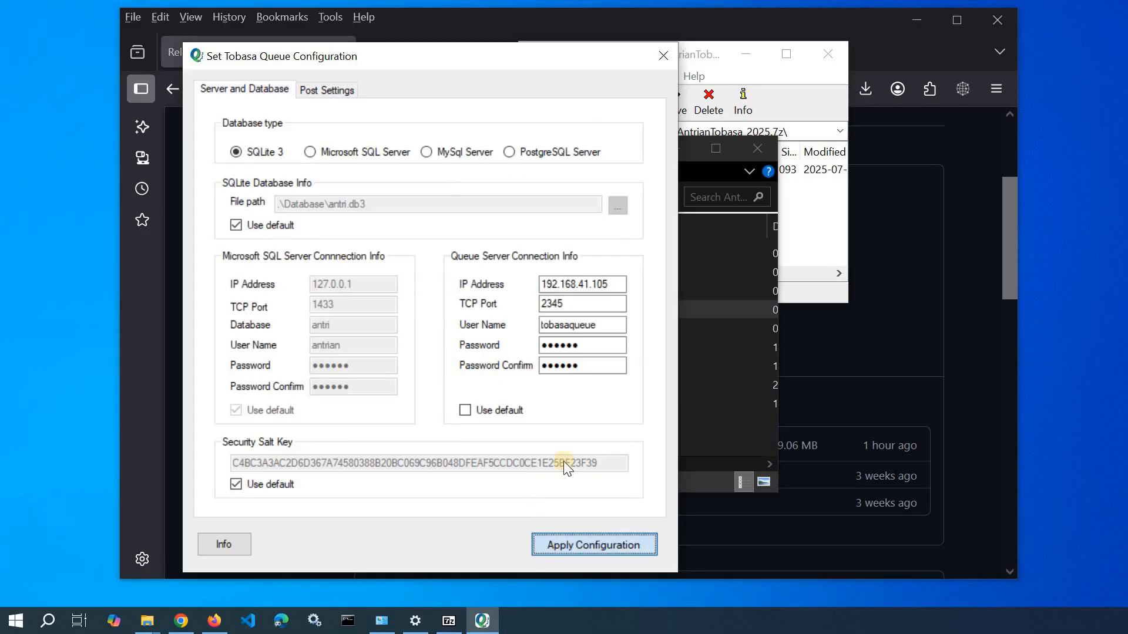
left_click(538, 376)
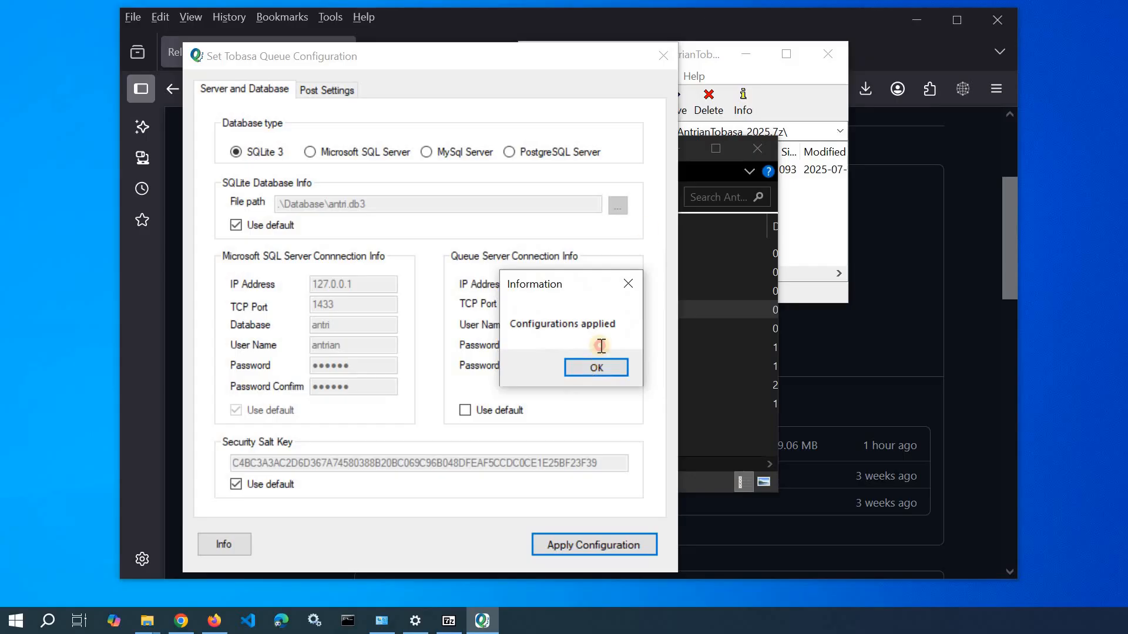
left_click(596, 367)
left_click(663, 56)
- Open QueueTicket.exe.config from the QueueTicket folder in Notepad++
left_click(590, 291)
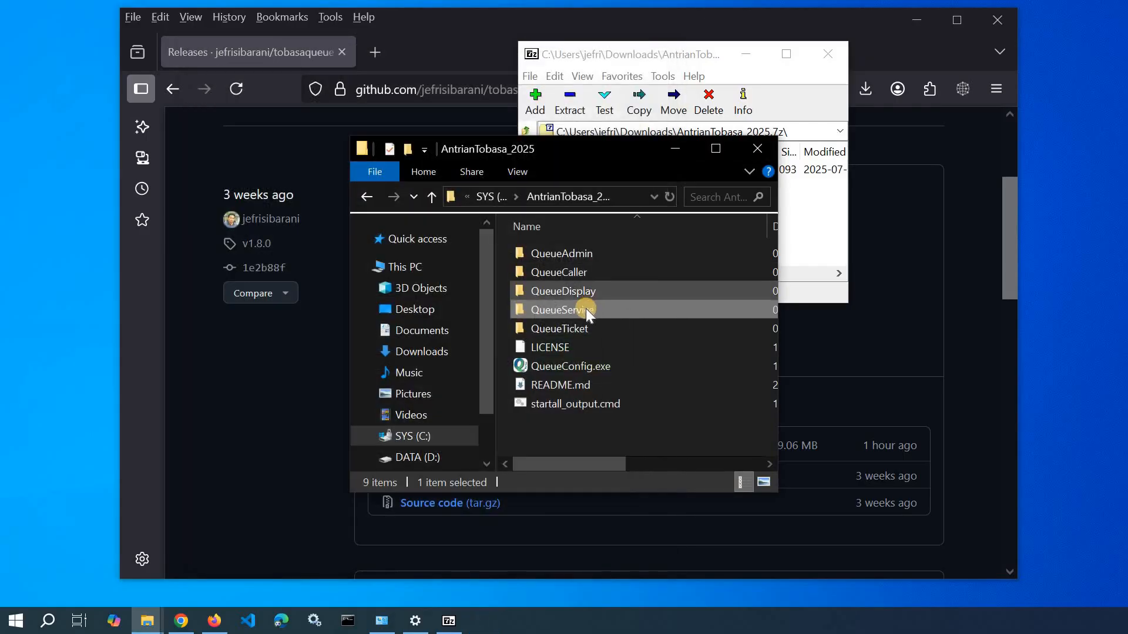
left_click(586, 308)
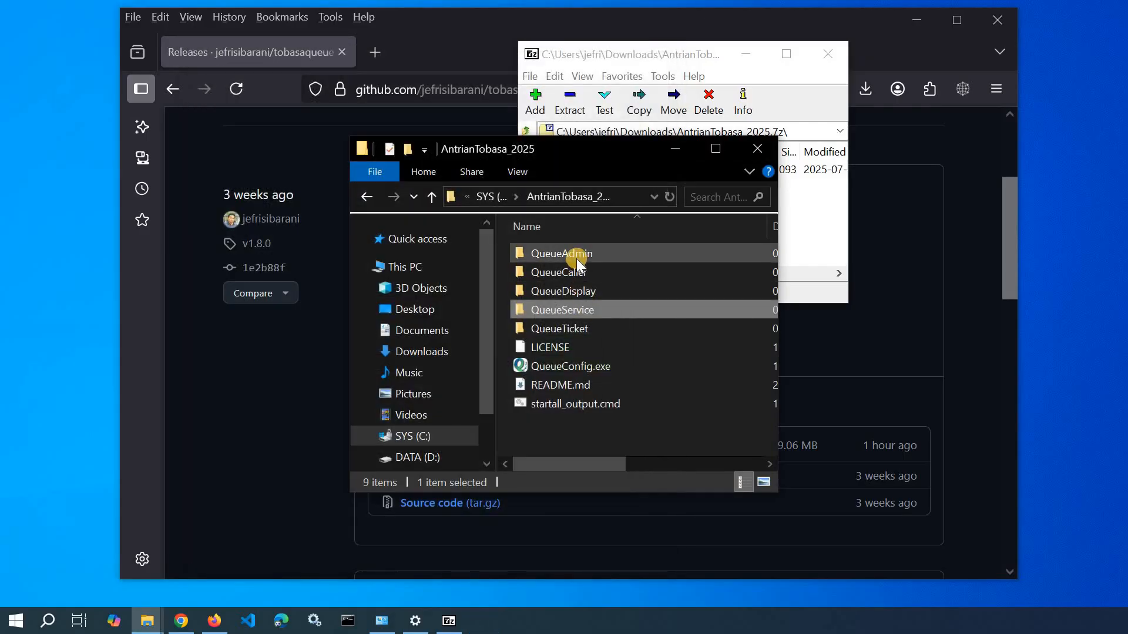
double_click(584, 327)
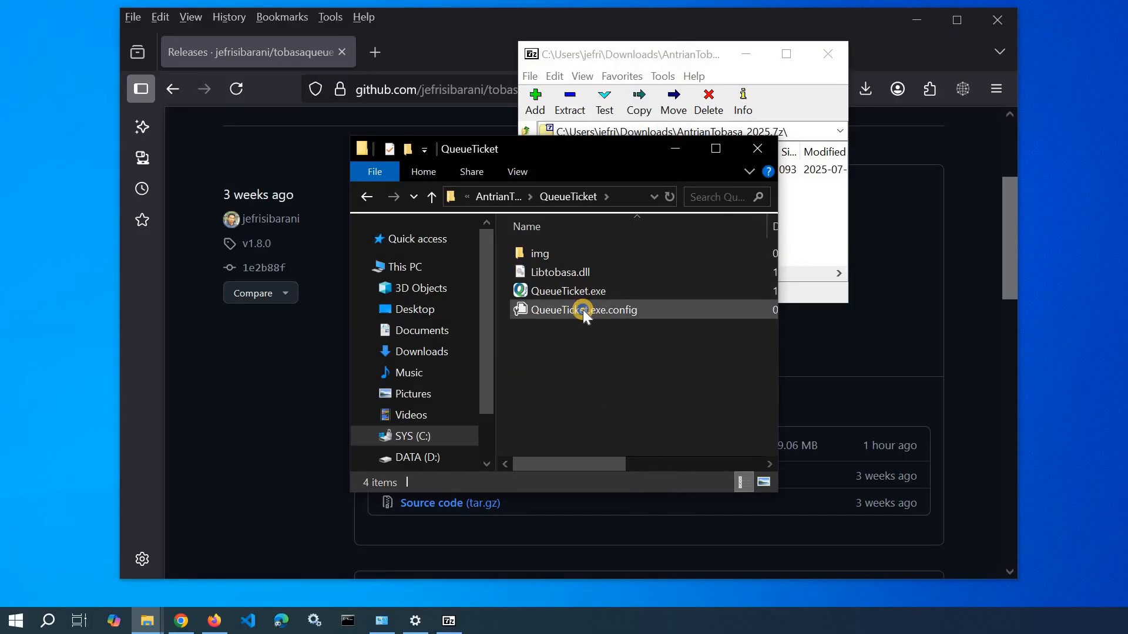
right_click(583, 311)
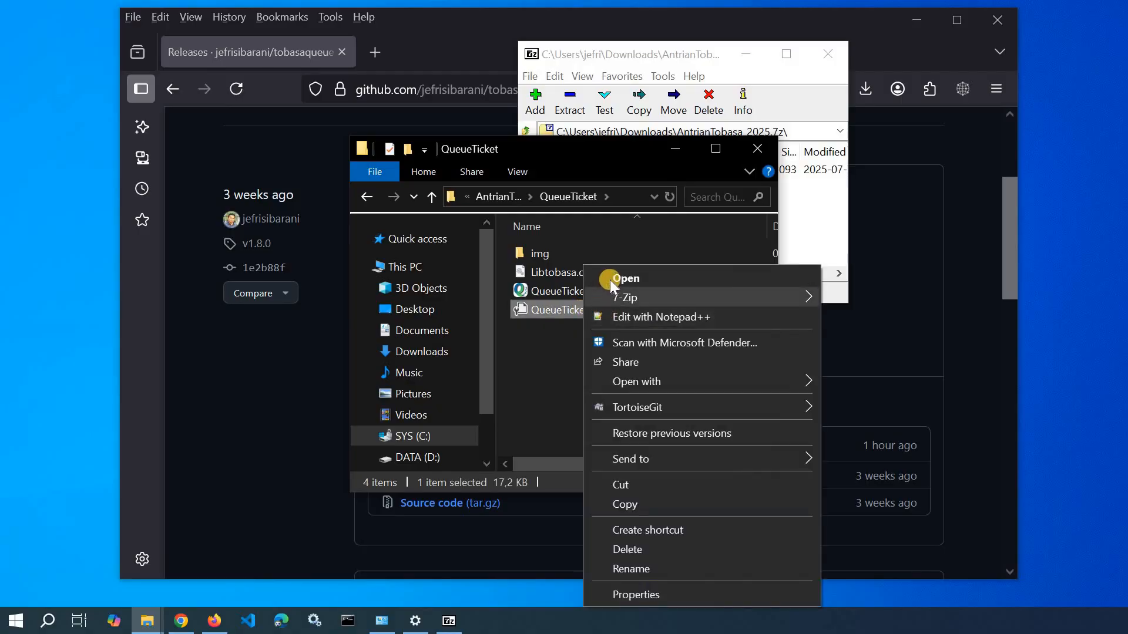
left_click(620, 320)
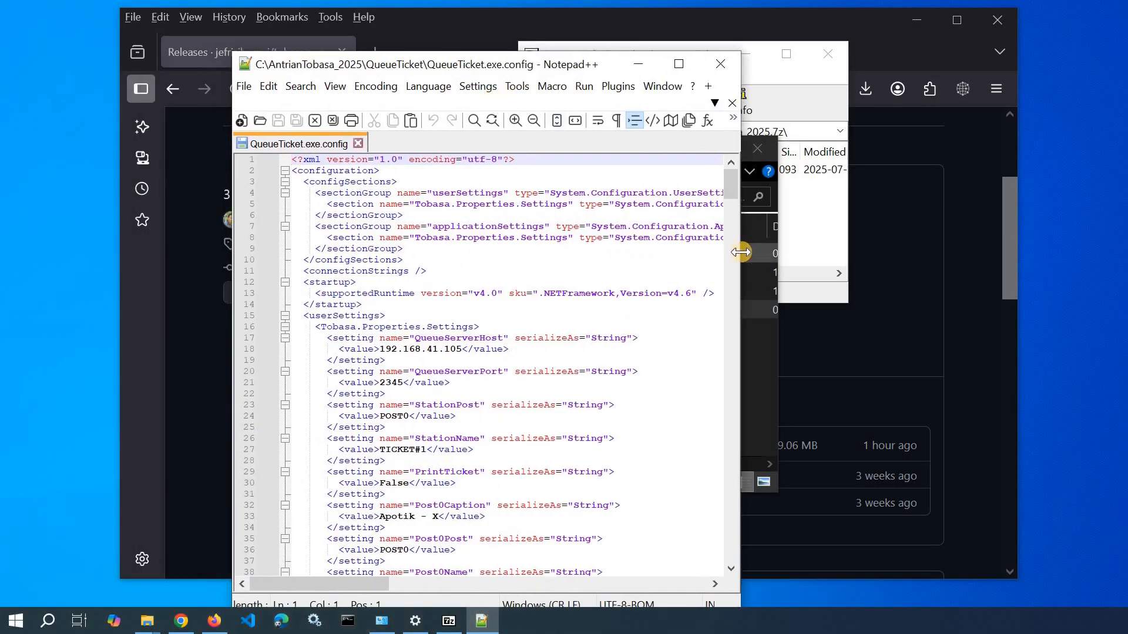
- Widen the editor window, check the QueueServerHost and QueueServerPort values in QueueTicket.exe.config, and close the file
left_click_drag(741, 251, 924, 243)
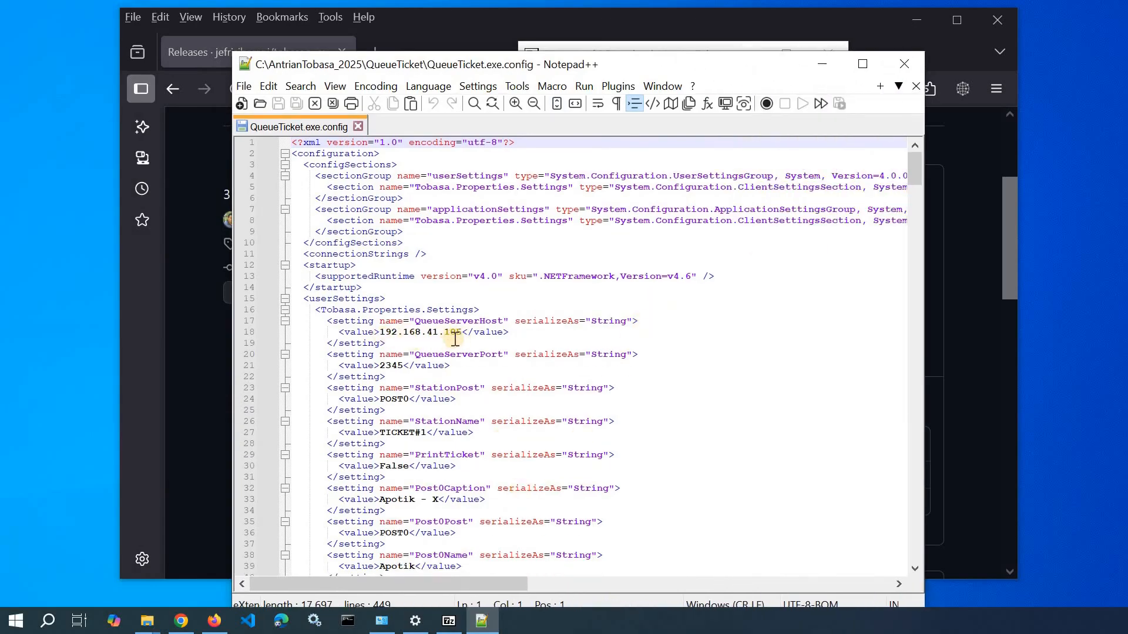
scroll(454, 339, "down", 5)
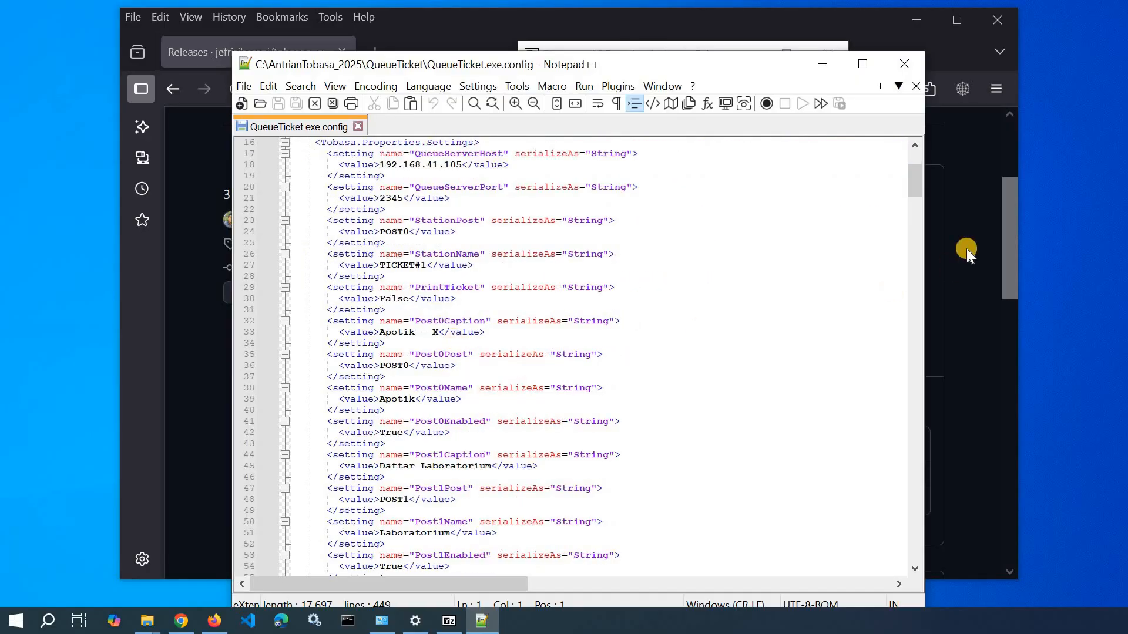
left_click_drag(916, 225, 909, 88)
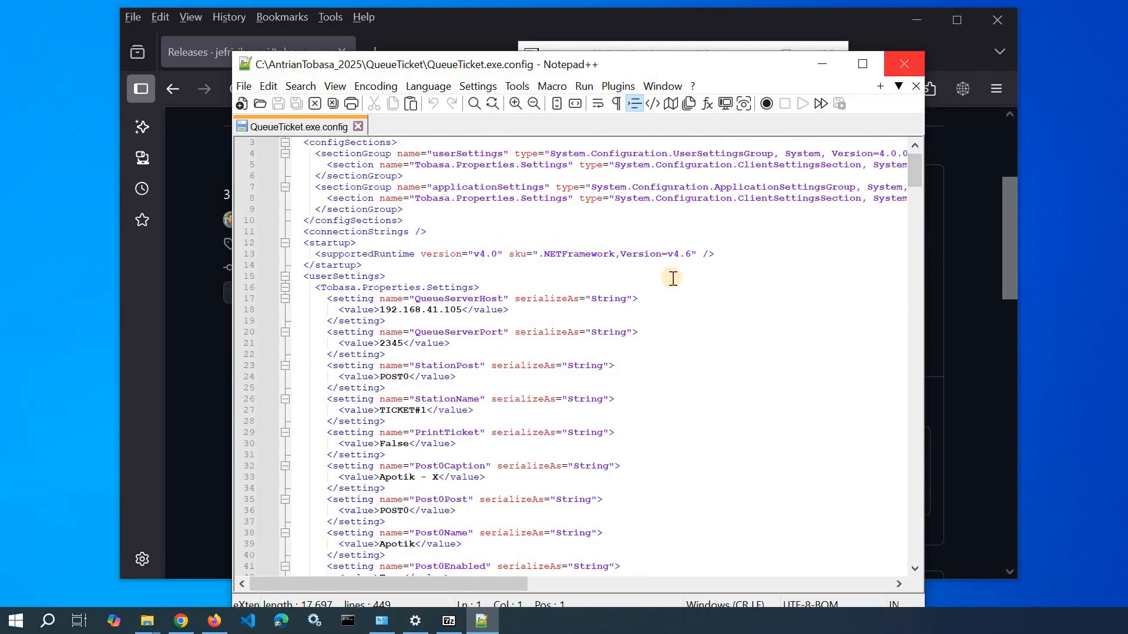
scroll(505, 345, "up", 2)
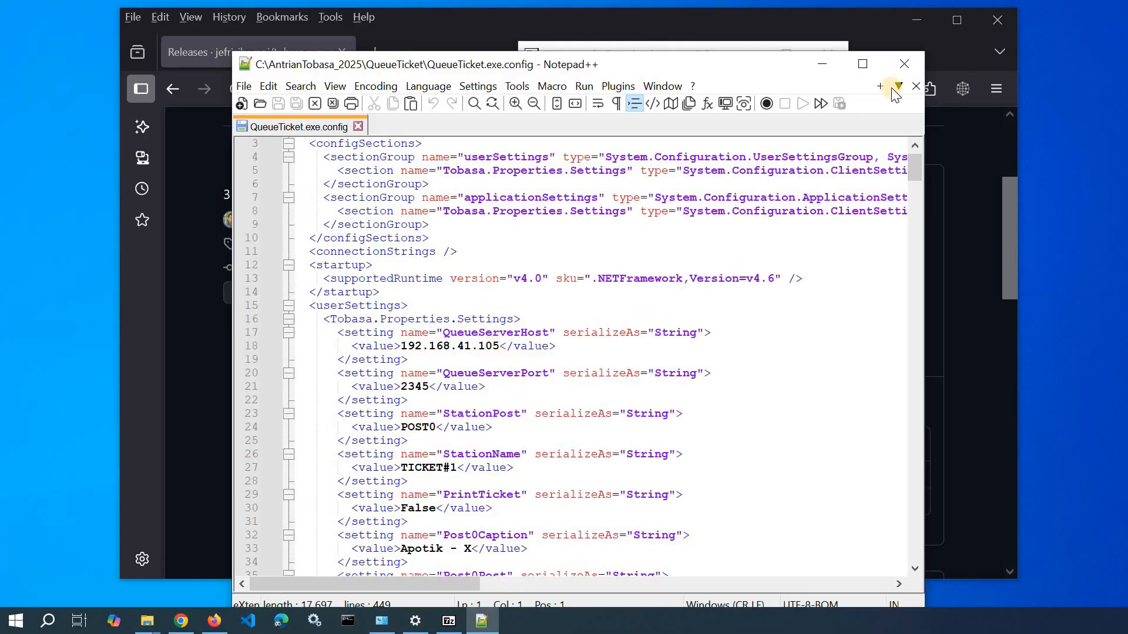
left_click(916, 86)
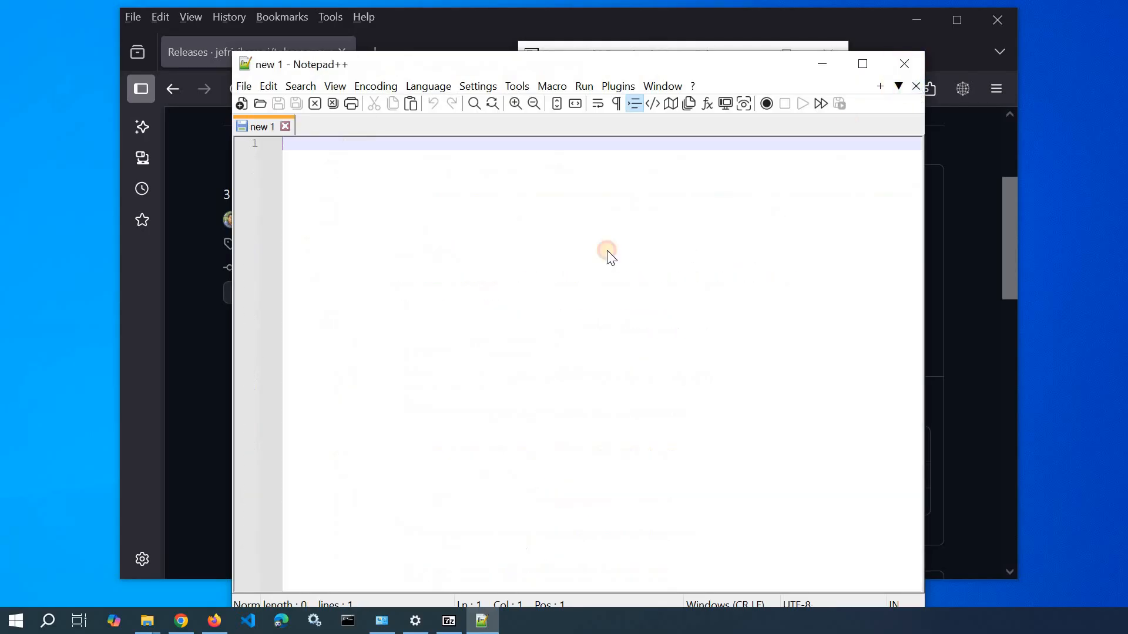
- Return to the AntrianTobasa_2025 folder and open QueueDisplay.exe.config from QueueDisplay in Notepad++
left_click(522, 199)
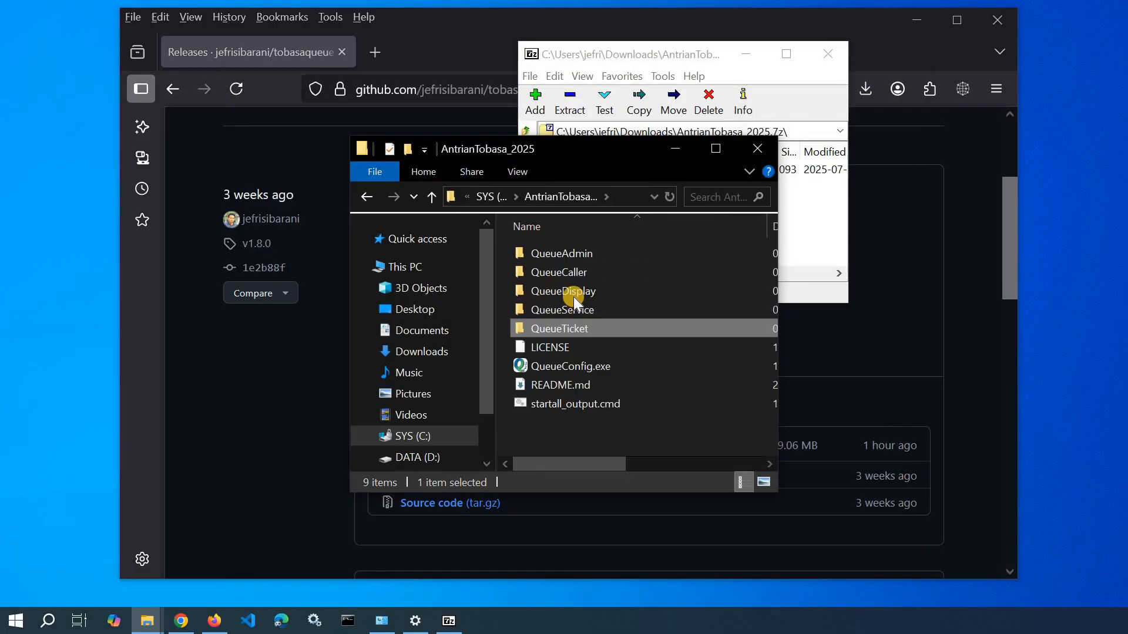
left_click(565, 292)
key("Return")
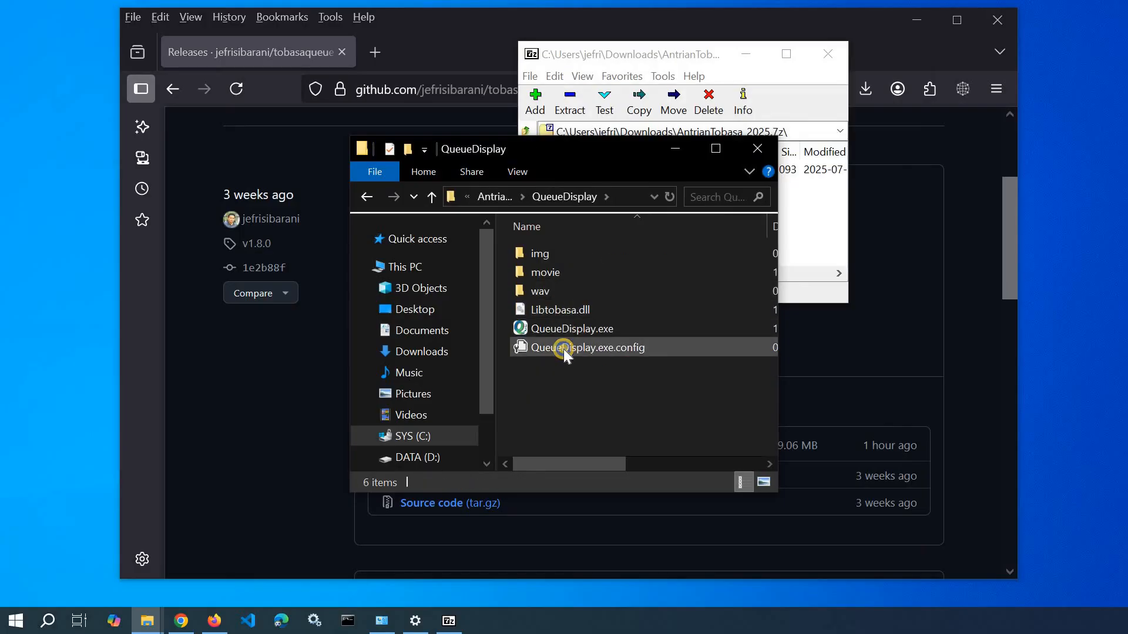
right_click(562, 347)
left_click(646, 62)
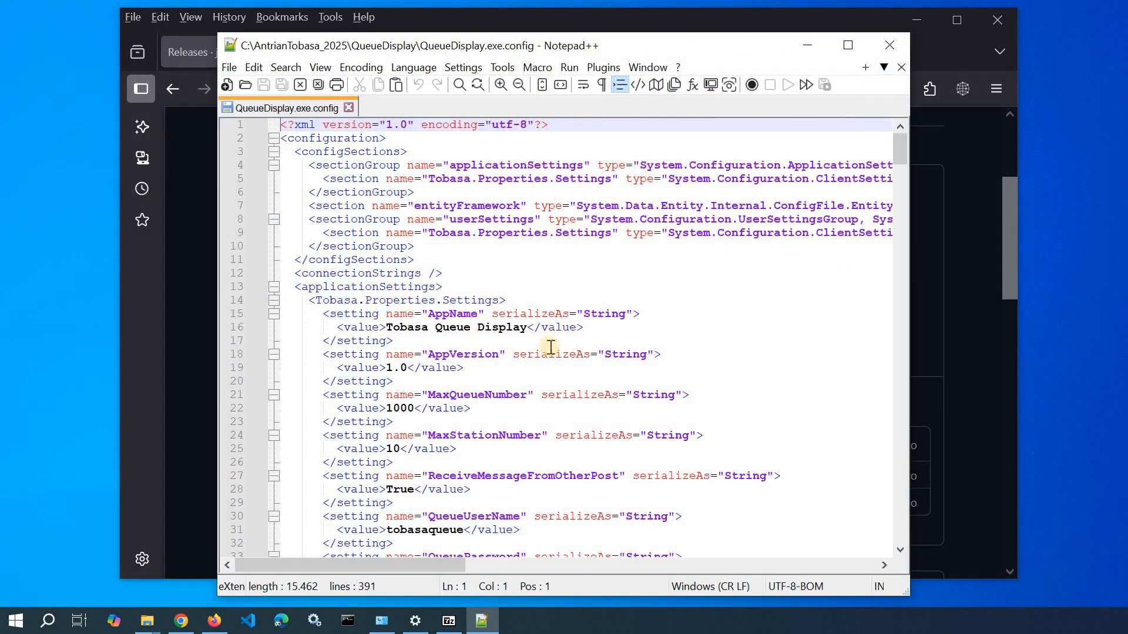
- Check the QueueServerHost and QueueServerPort values in QueueDisplay.exe.config, and close the file and the editor
scroll(646, 355, "down", 1)
scroll(676, 352, "up", 1)
scroll(870, 267, "down", 3)
left_click_drag(902, 164, 900, 231)
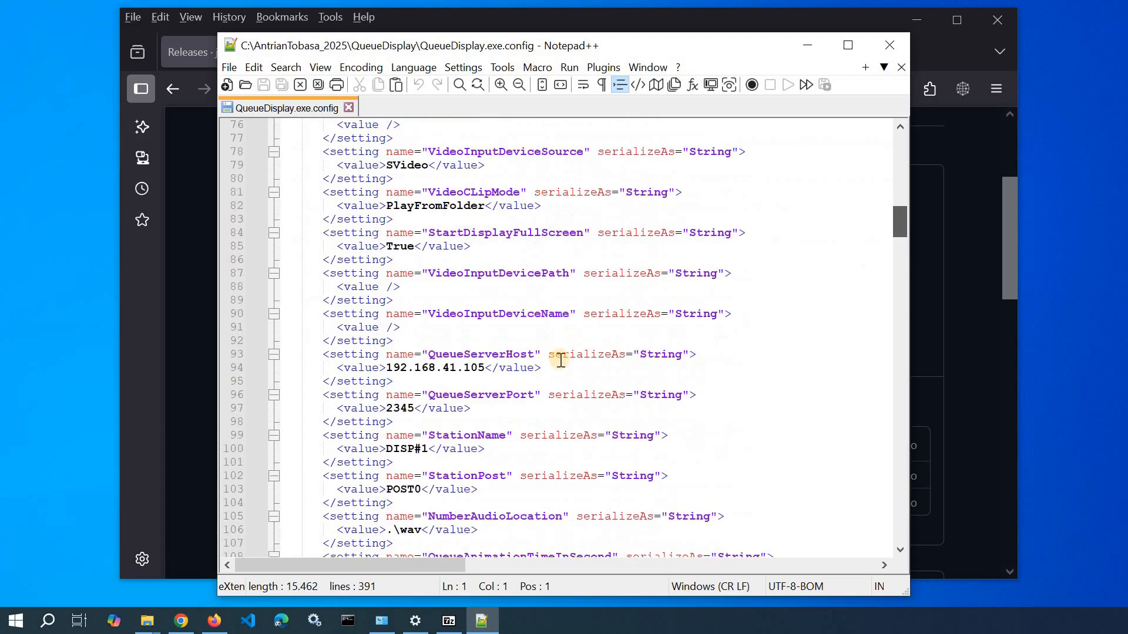
left_click(901, 67)
left_click(890, 45)
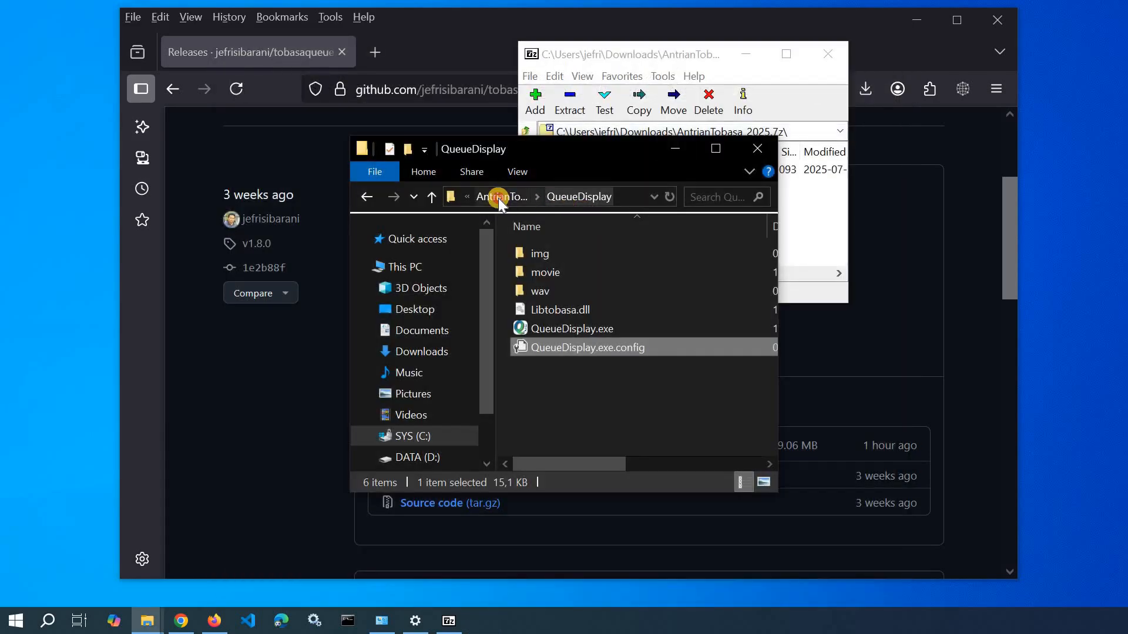
- Run QueueService.exe from the QueueService folder and allow it through the firewall on private networks
left_click(498, 199)
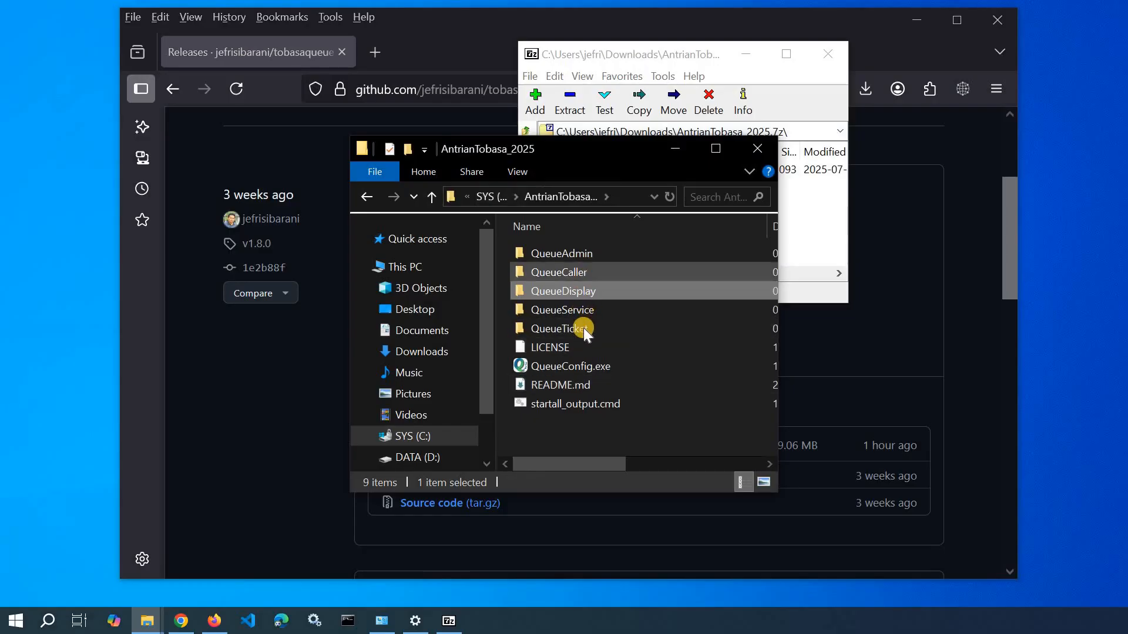
left_click(594, 365)
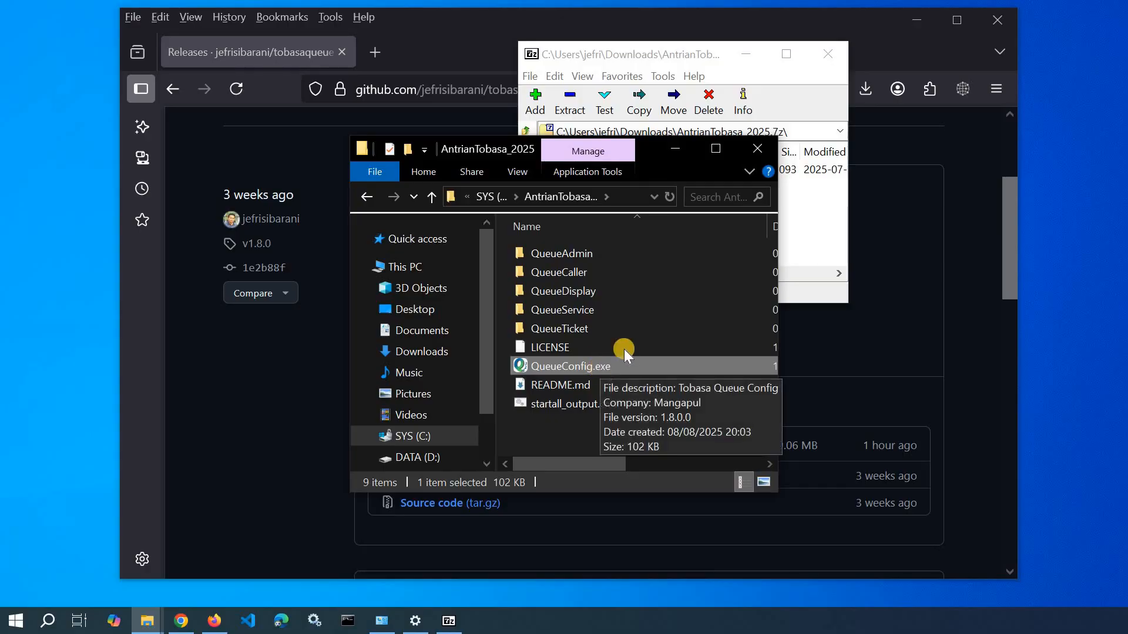
mouse_move(675, 268)
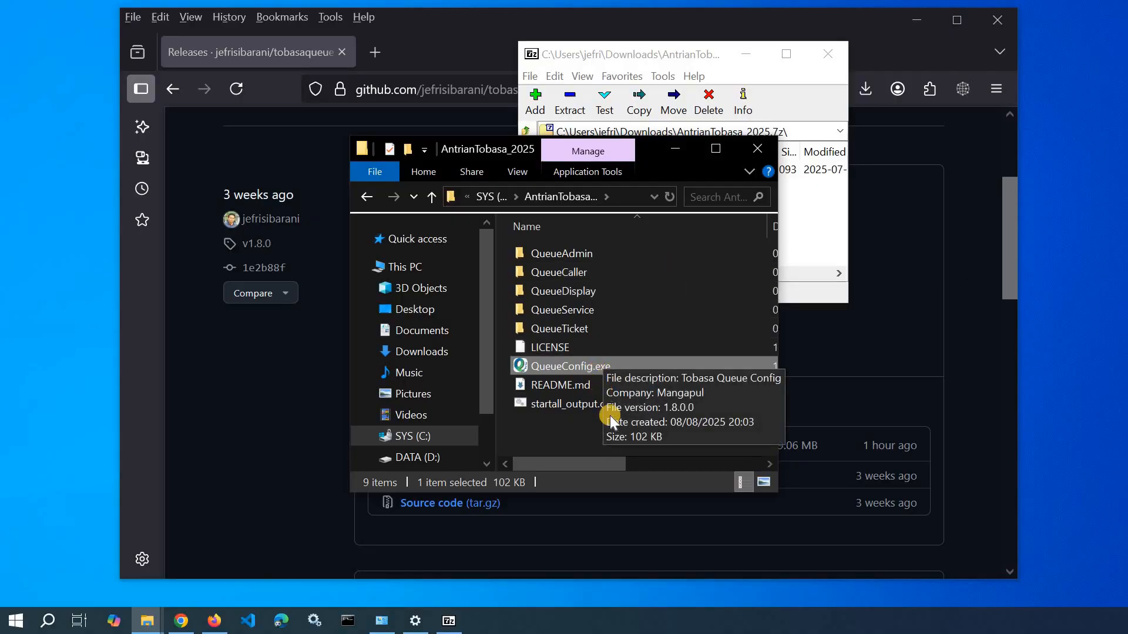
double_click(590, 315)
left_click(590, 347)
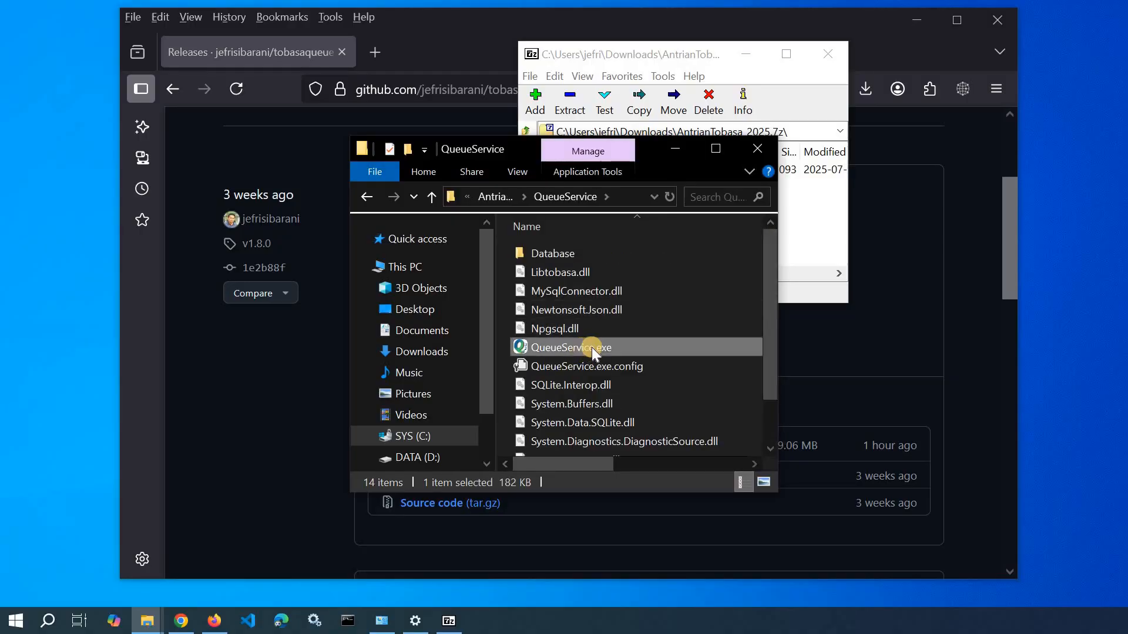
double_click(591, 347)
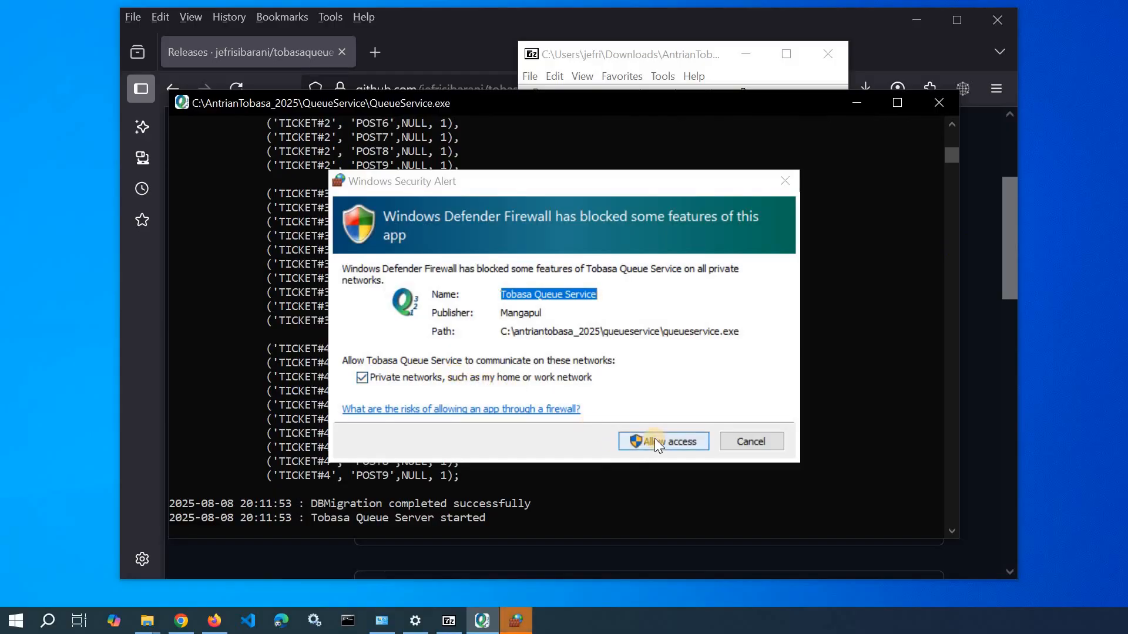
left_click(654, 404)
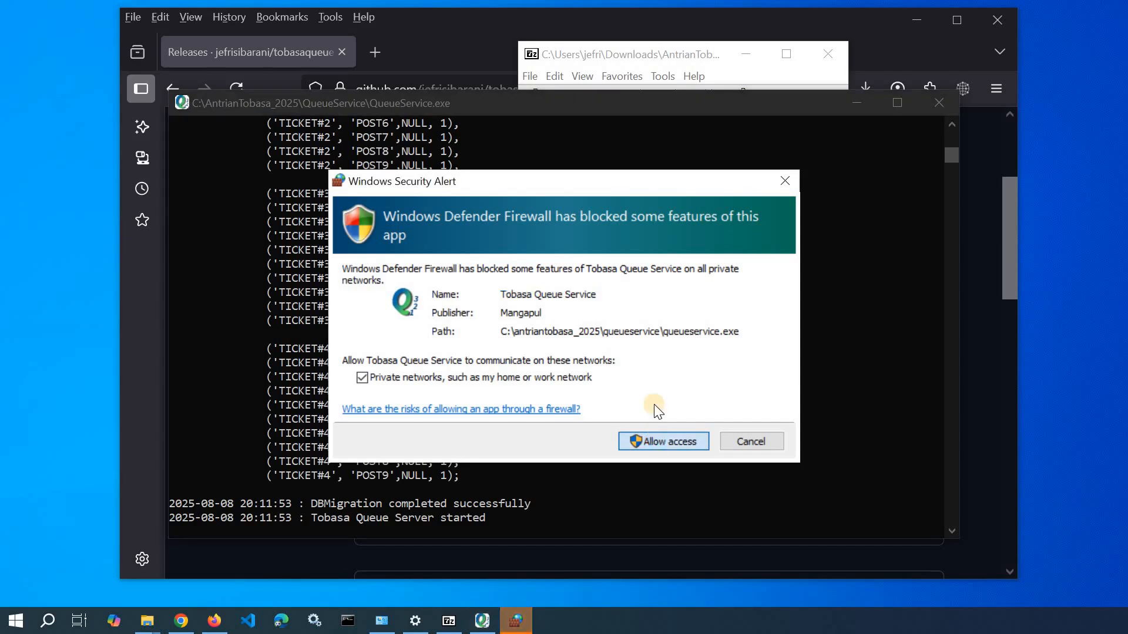
key("Return")
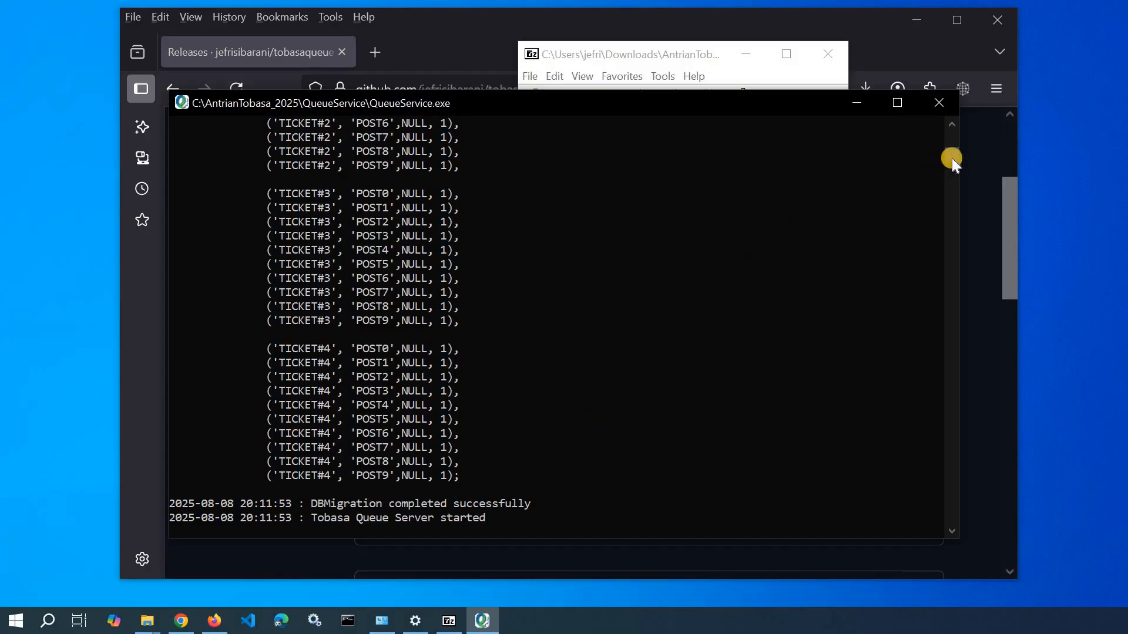
- Review the startup and database migration log in the QueueService console from its beginning, and minimize the console
left_click_drag(953, 150, 387, 178)
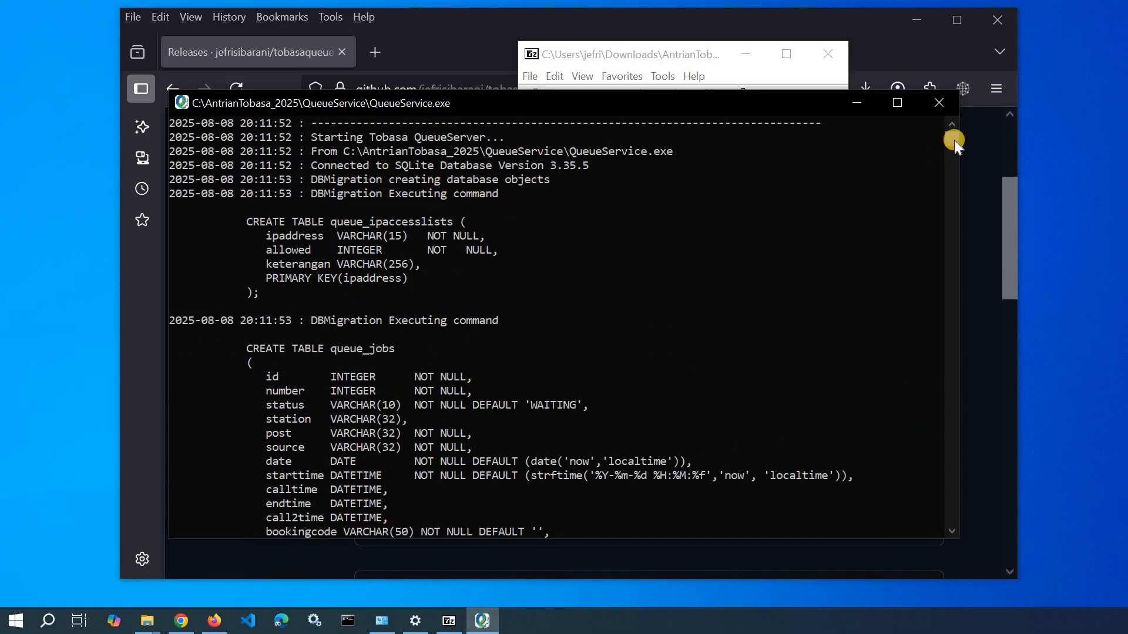
left_click_drag(954, 140, 954, 146)
mouse_move(954, 147)
left_mouse_down()
mouse_move(955, 172)
mouse_move(953, 158)
left_mouse_up()
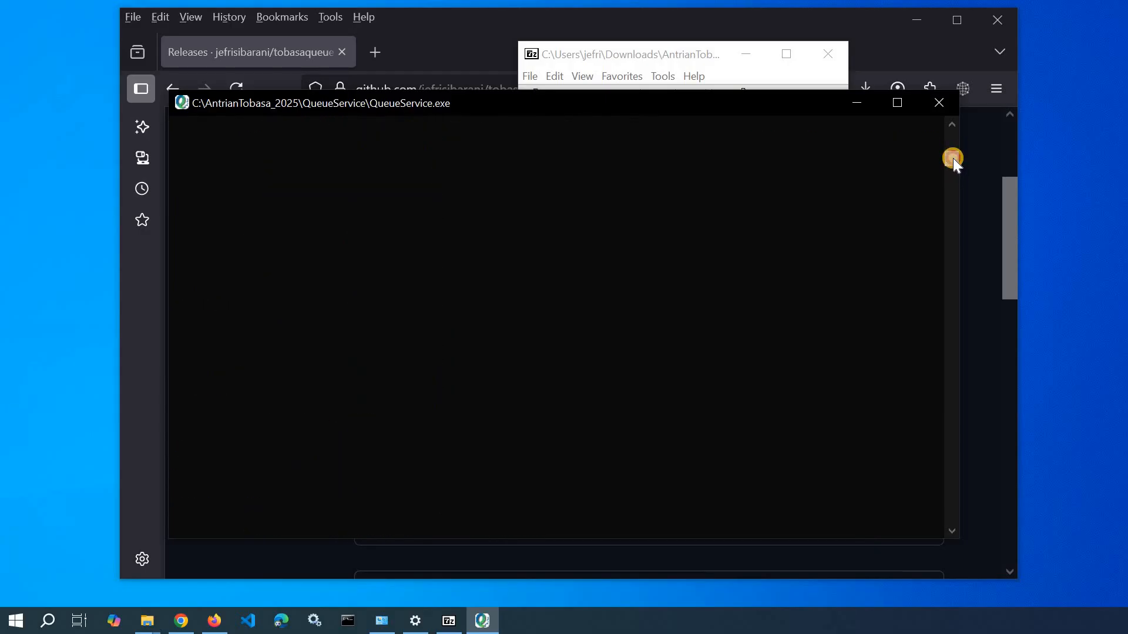
left_click(856, 104)
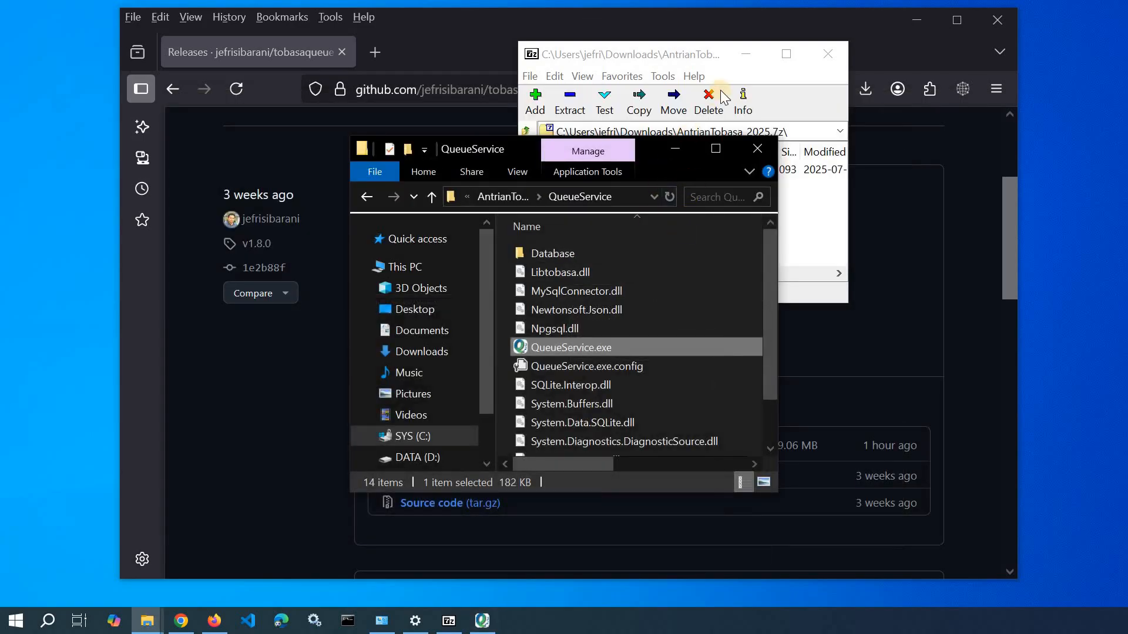
- Close the archive window and clear the browser and SYS (C:) windows from the desktop
left_click(828, 54)
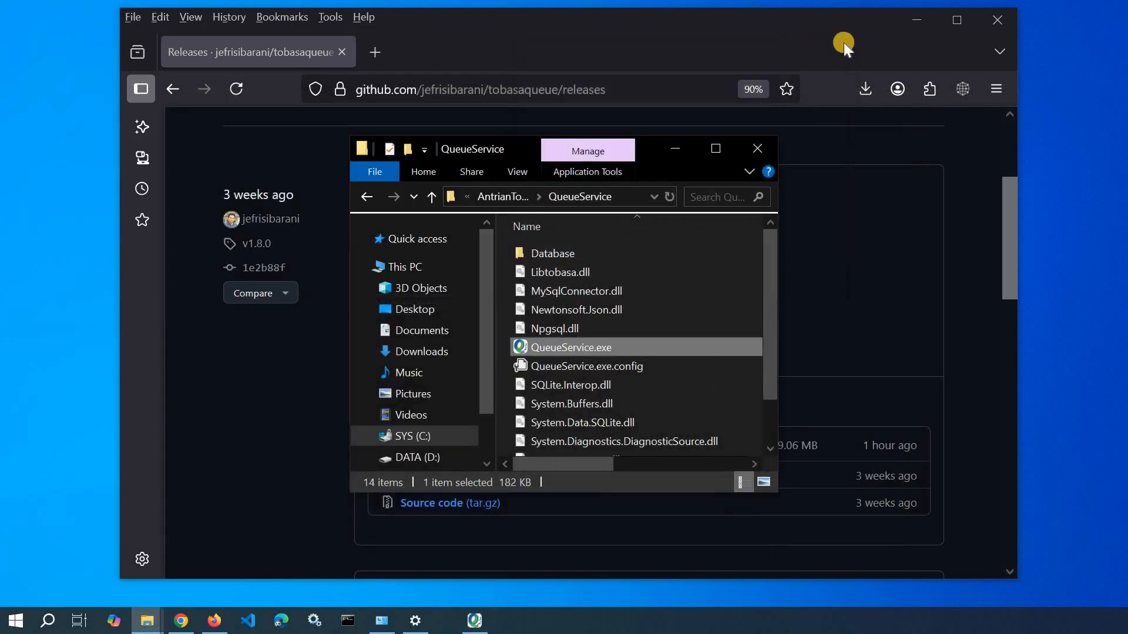
left_click(916, 19)
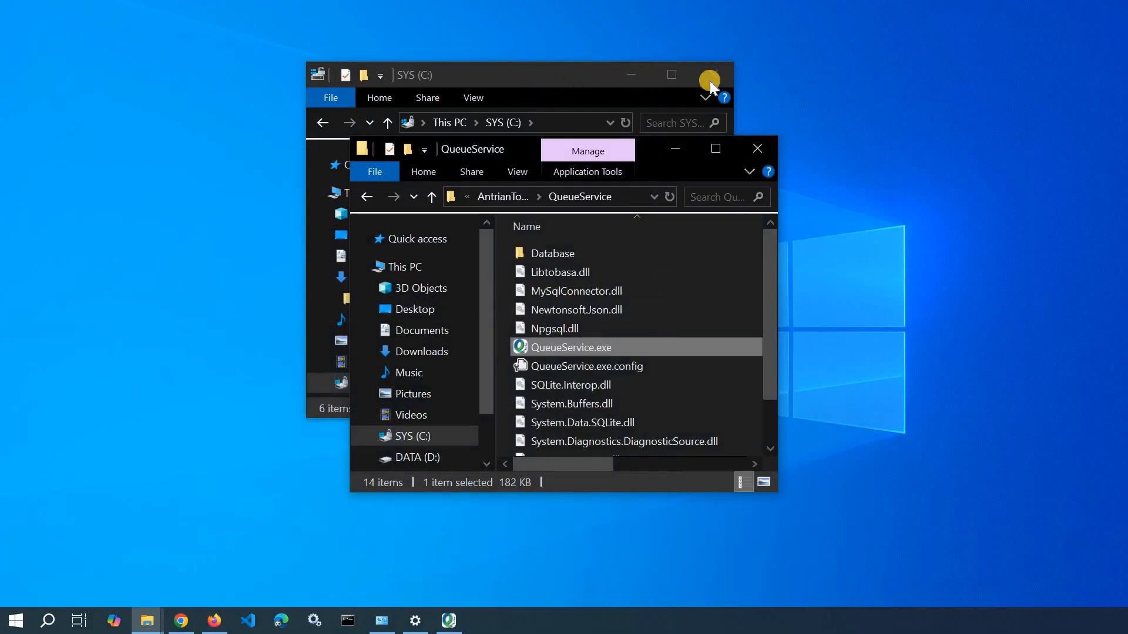
left_click(713, 77)
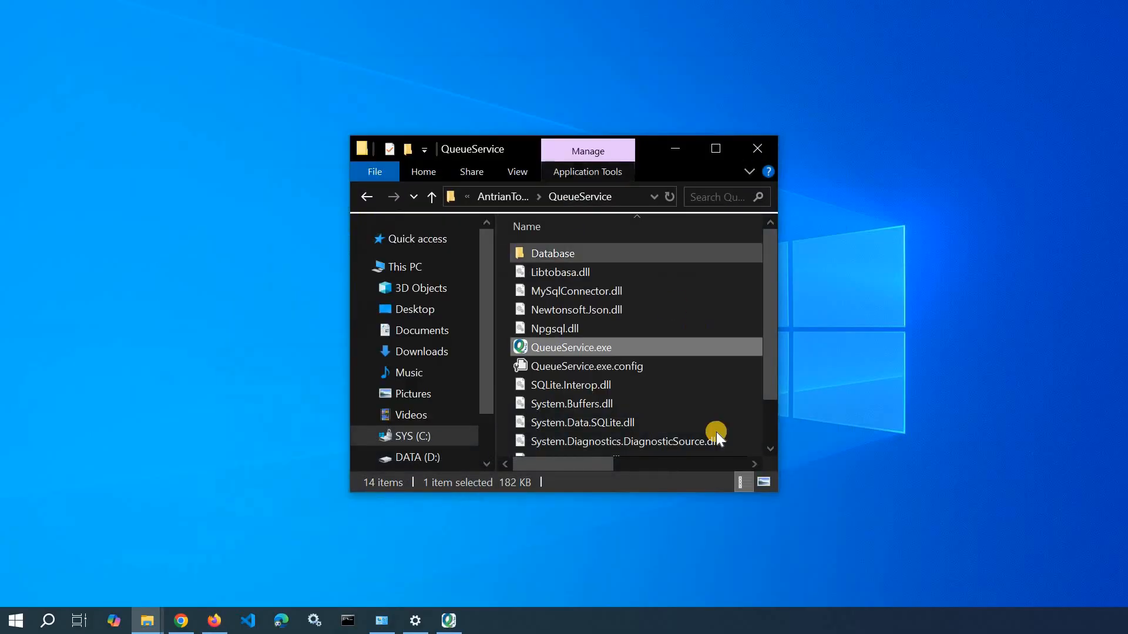
- Run QueueDisplay.exe from the QueueDisplay folder and dismiss its information dialog
left_click(512, 196)
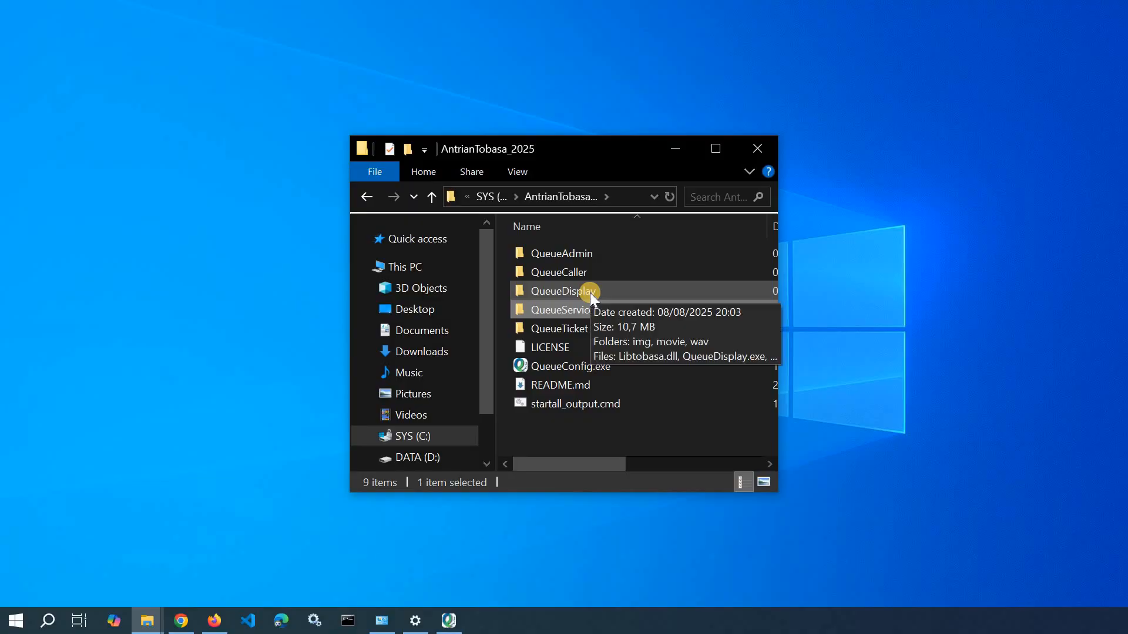
double_click(590, 293)
double_click(579, 333)
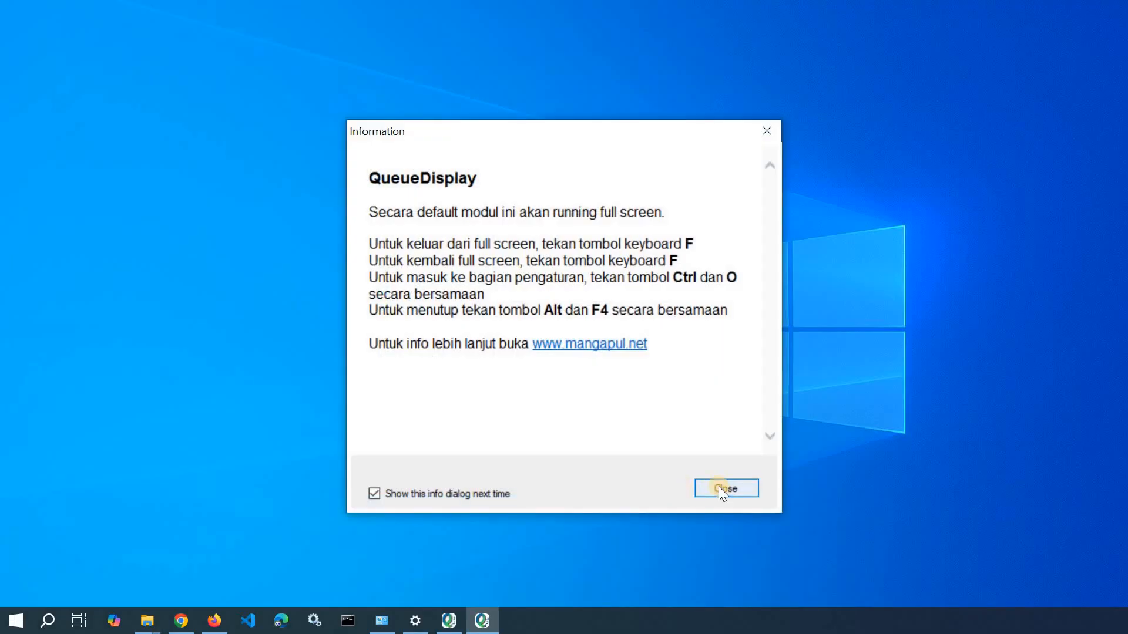
left_click(720, 487)
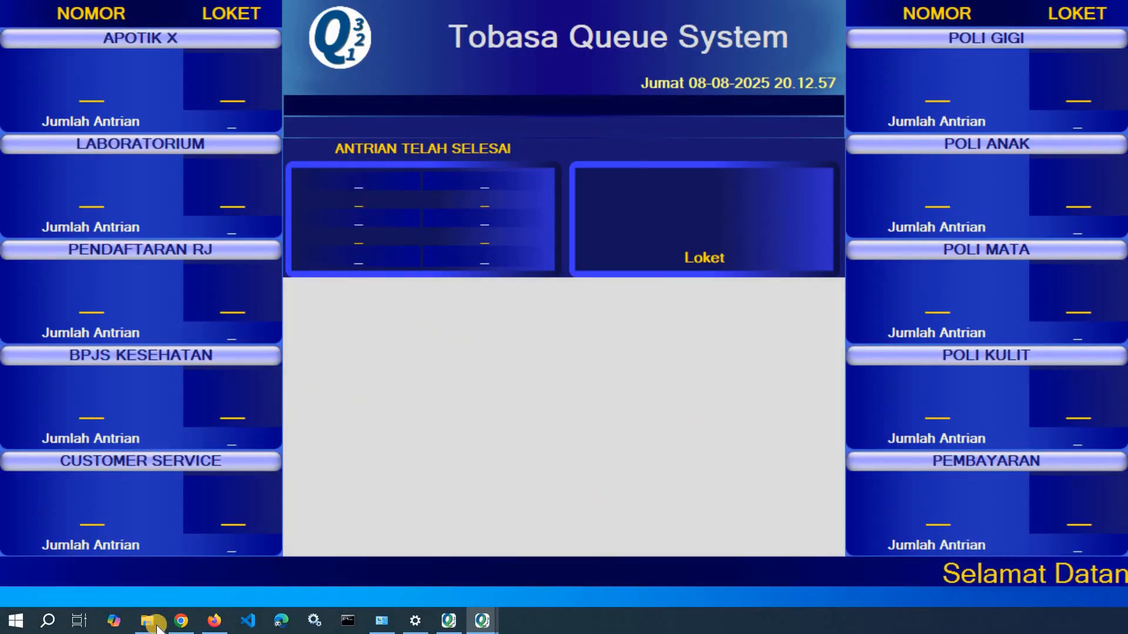
- Check the contents of the movie folder inside QueueDisplay and return to the queue display screen
mouse_move(146, 620)
left_click(192, 494)
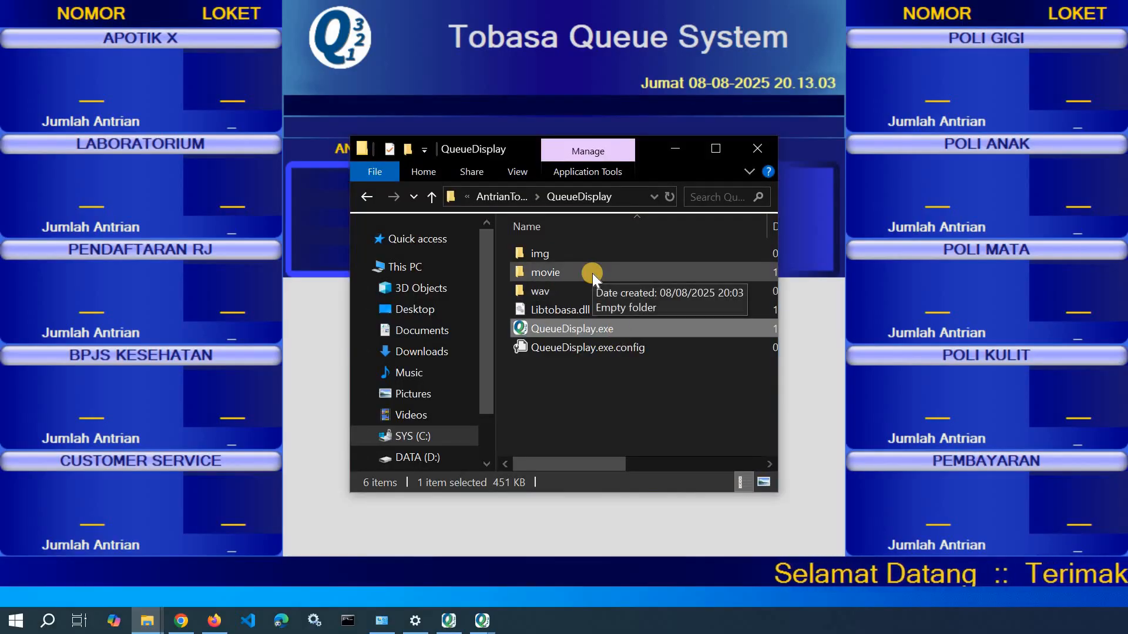
double_click(558, 272)
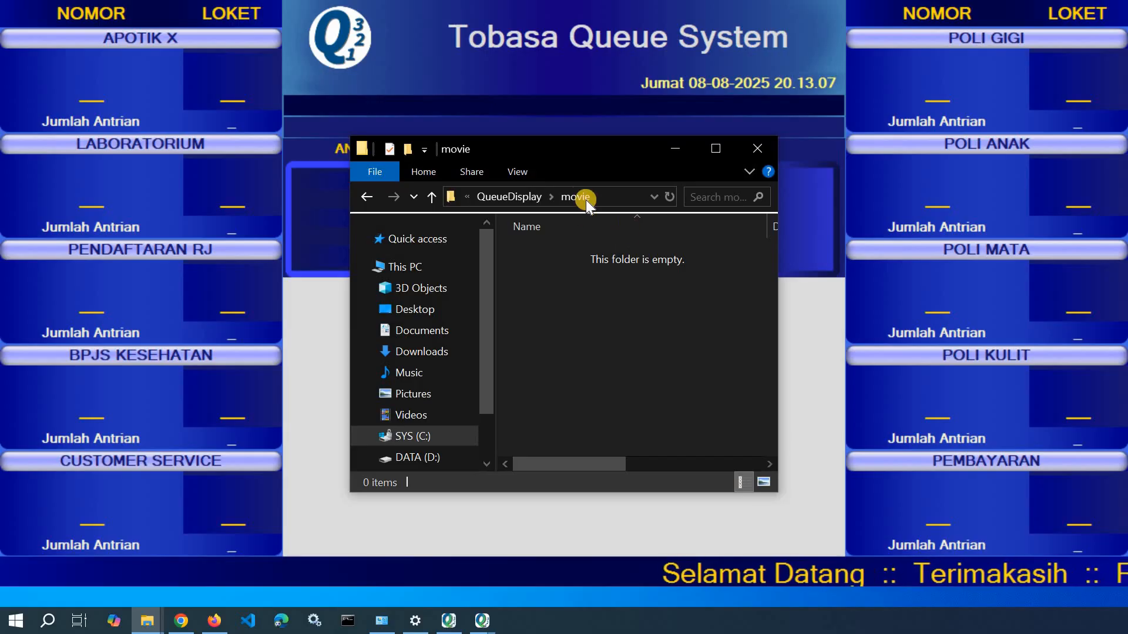
left_click(508, 198)
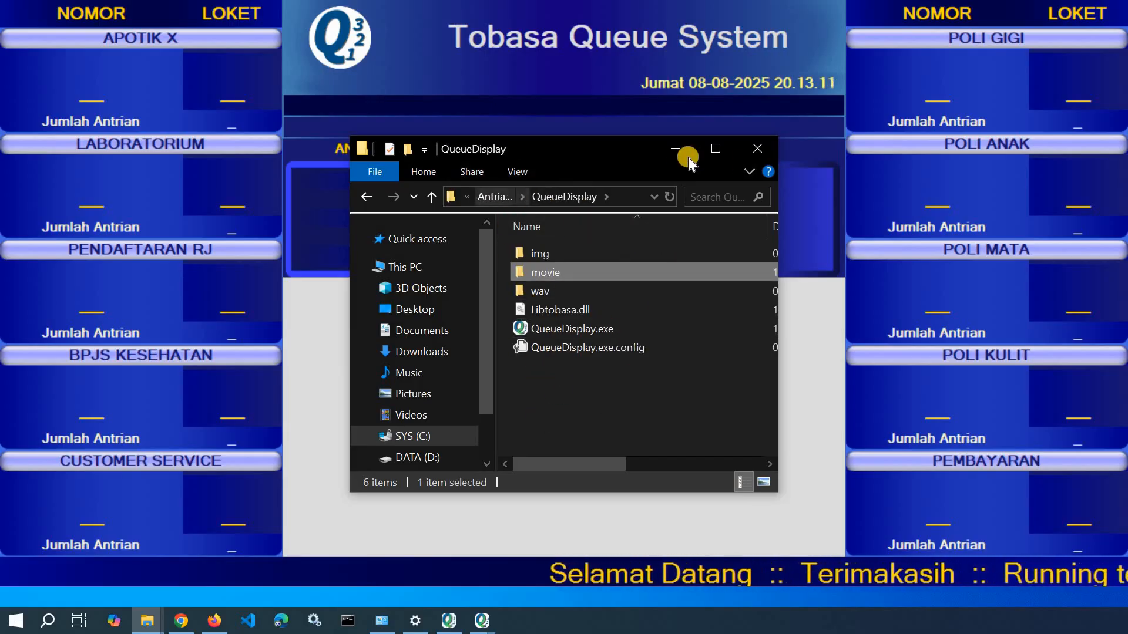
left_click(388, 597)
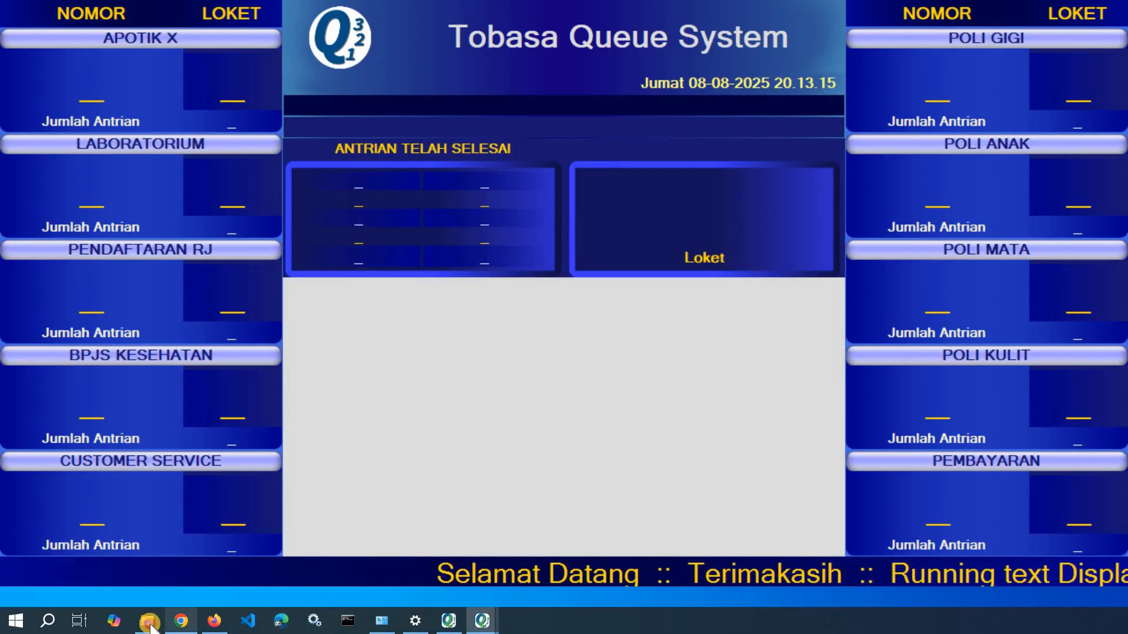
- Run QueueTicket.exe from the QueueTicket folder in AntrianTobasa_2025 and dismiss its information dialog
mouse_move(147, 621)
left_click(195, 496)
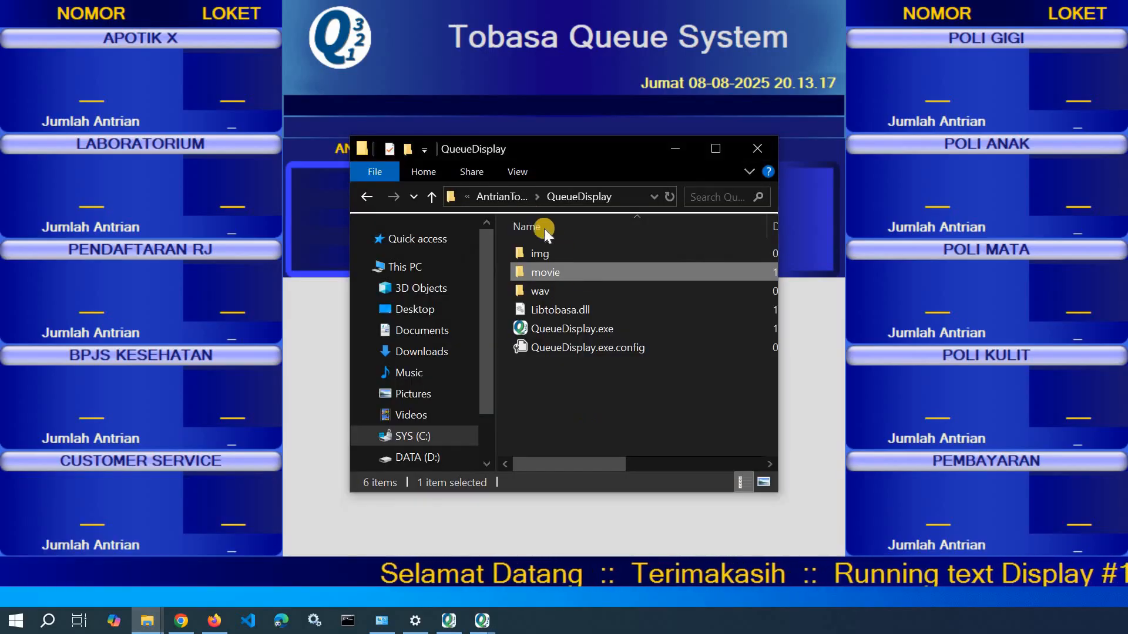
left_click(513, 197)
double_click(584, 330)
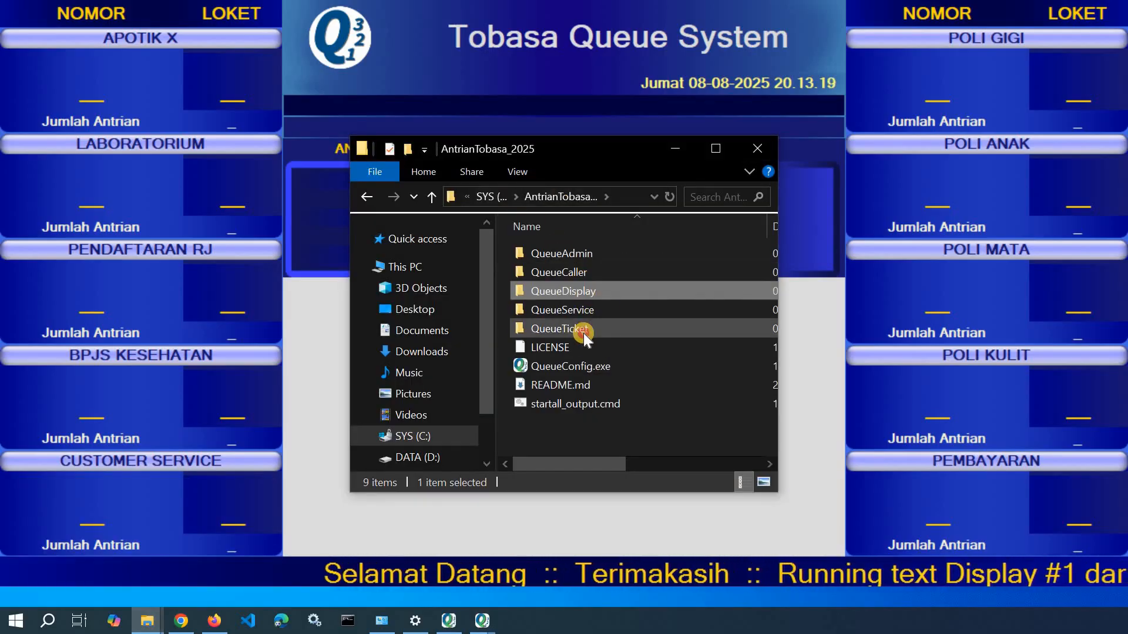
left_click(584, 291)
double_click(598, 298)
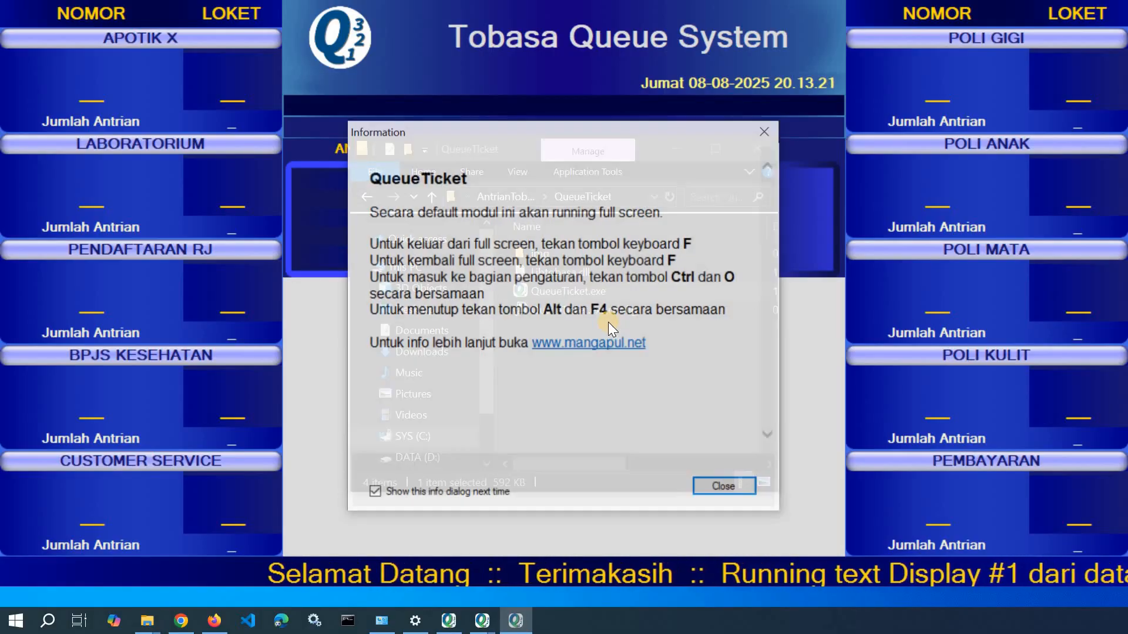
left_click(714, 485)
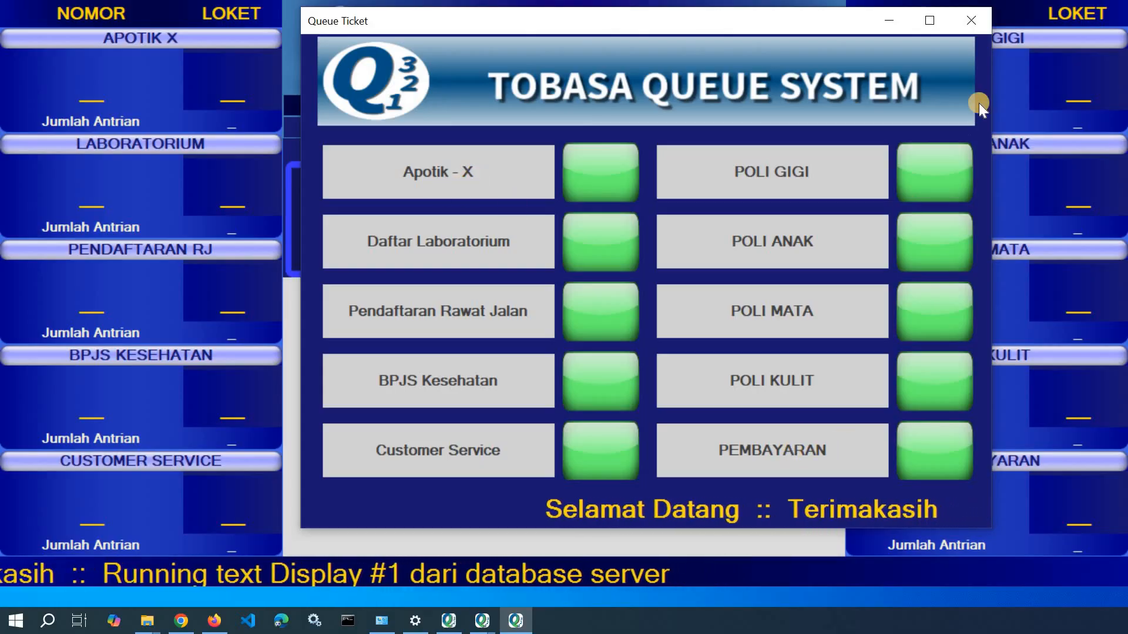
- Minimize the Queue Ticket and folder windows and open the appearance and themes settings of QueueDisplay
left_click(890, 27)
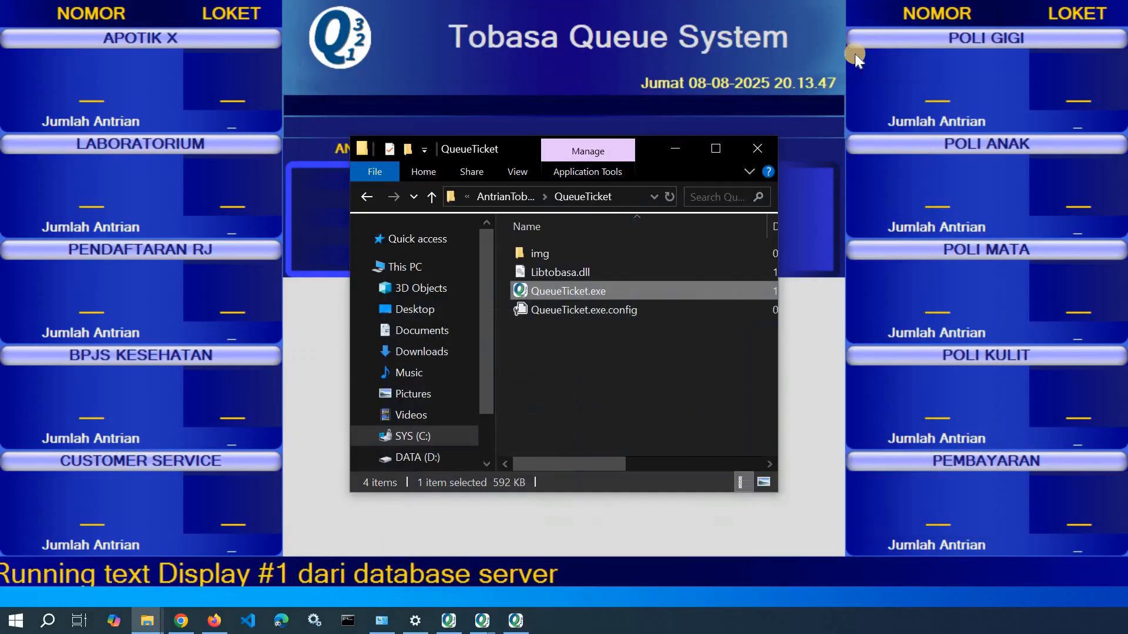
left_click(678, 153)
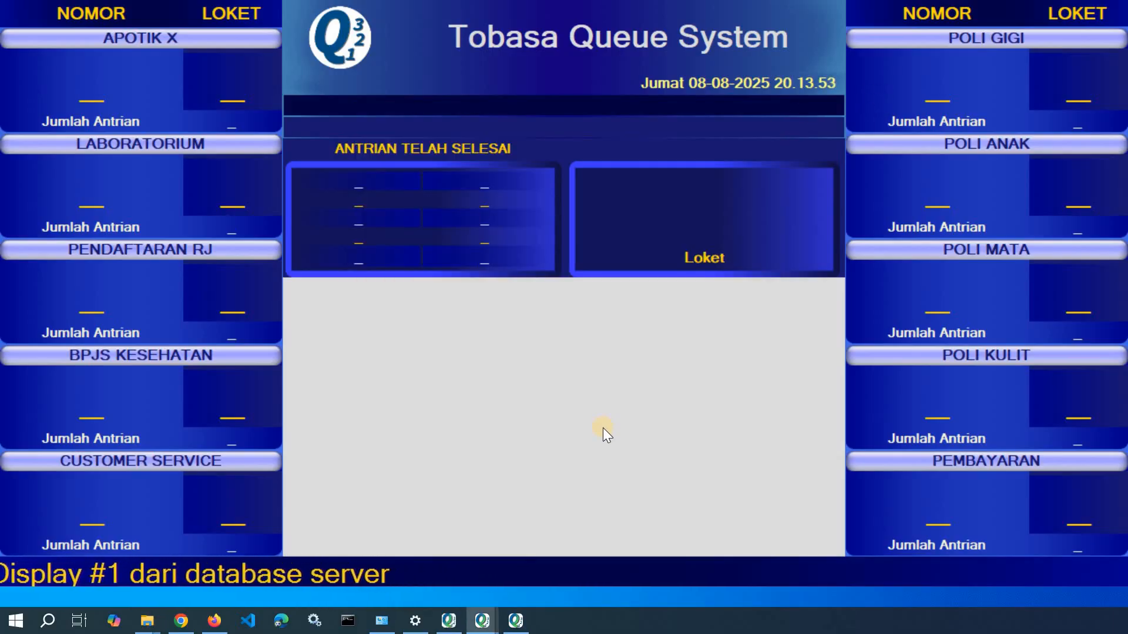
key("alt+Tab")
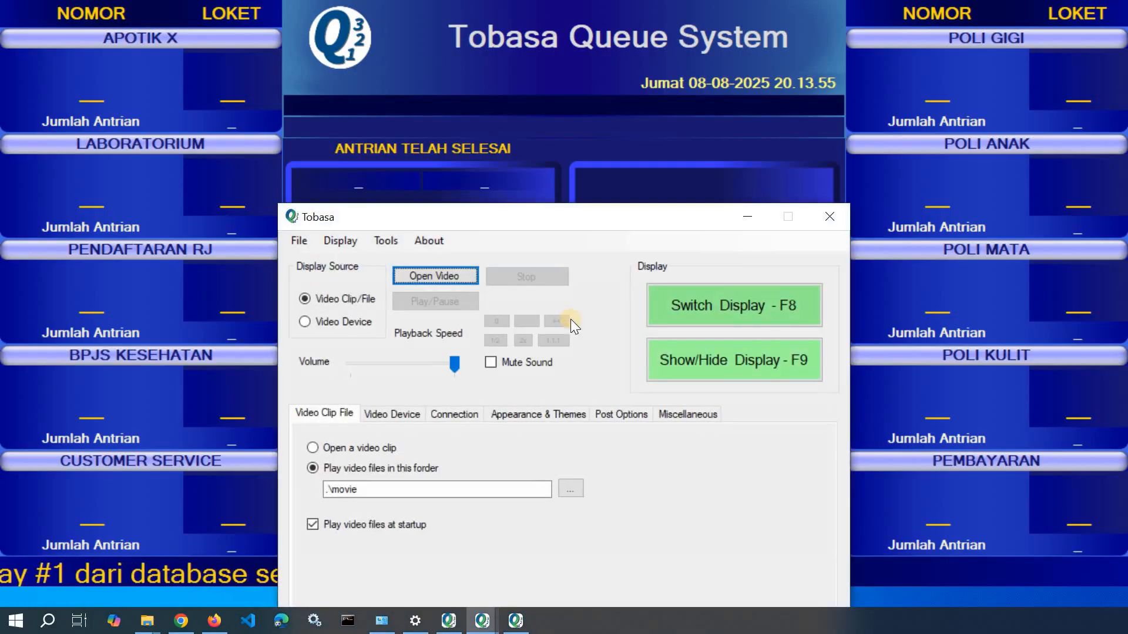
left_click_drag(572, 216, 584, 146)
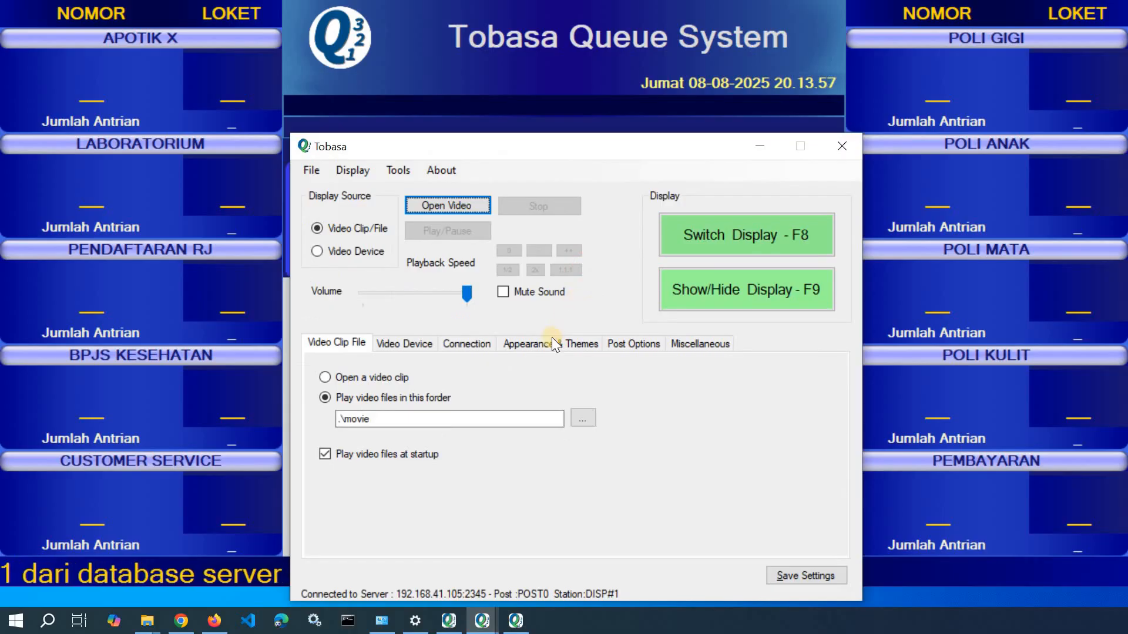
left_click(568, 344)
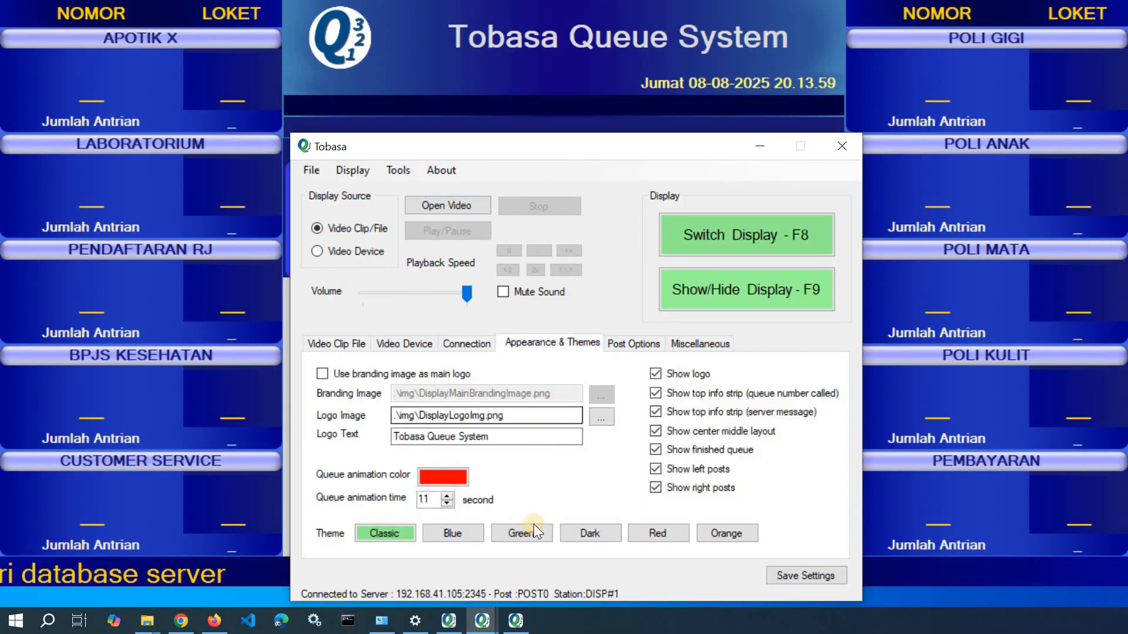
- Preview the Dark and Red display themes, apply the Green theme, and save the settings
left_click(583, 532)
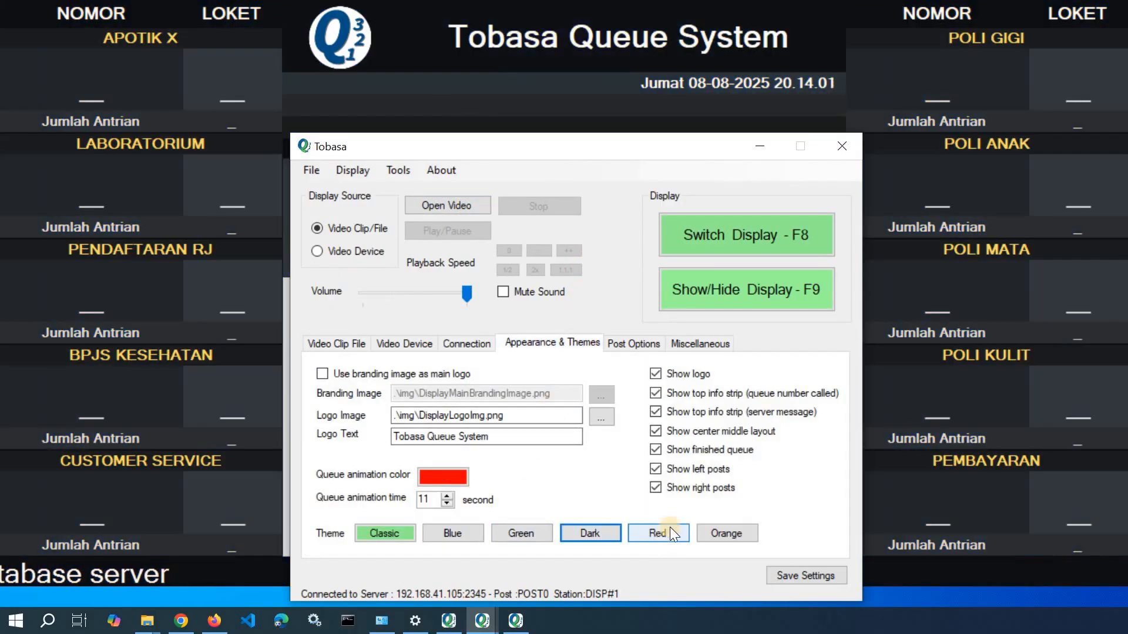
left_click(668, 537)
left_click(588, 534)
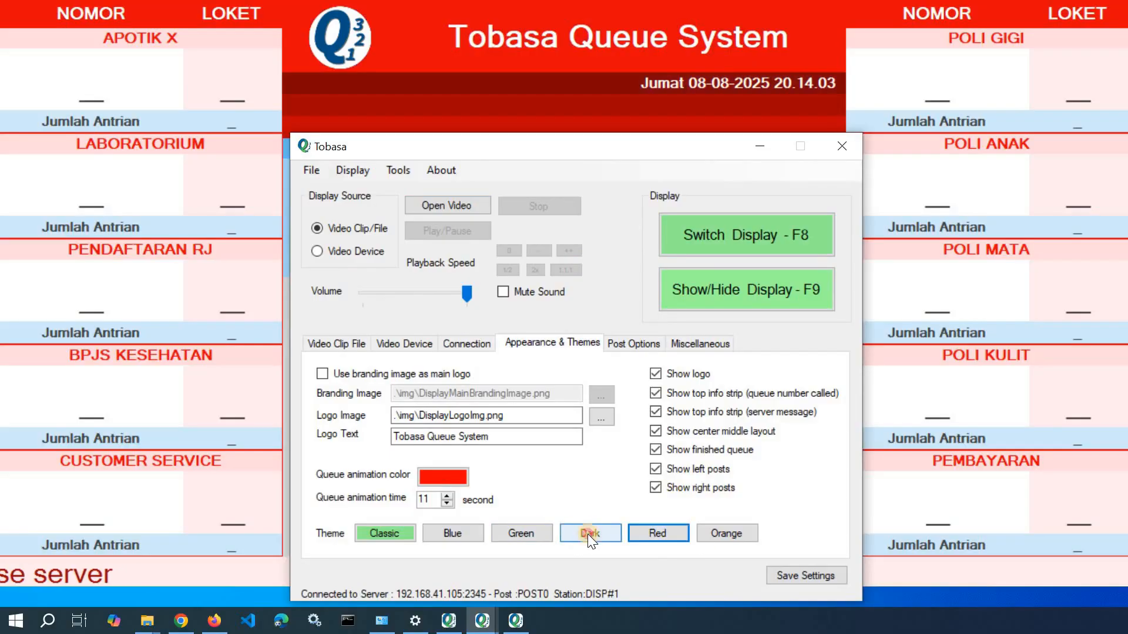
left_click(537, 532)
left_click(794, 576)
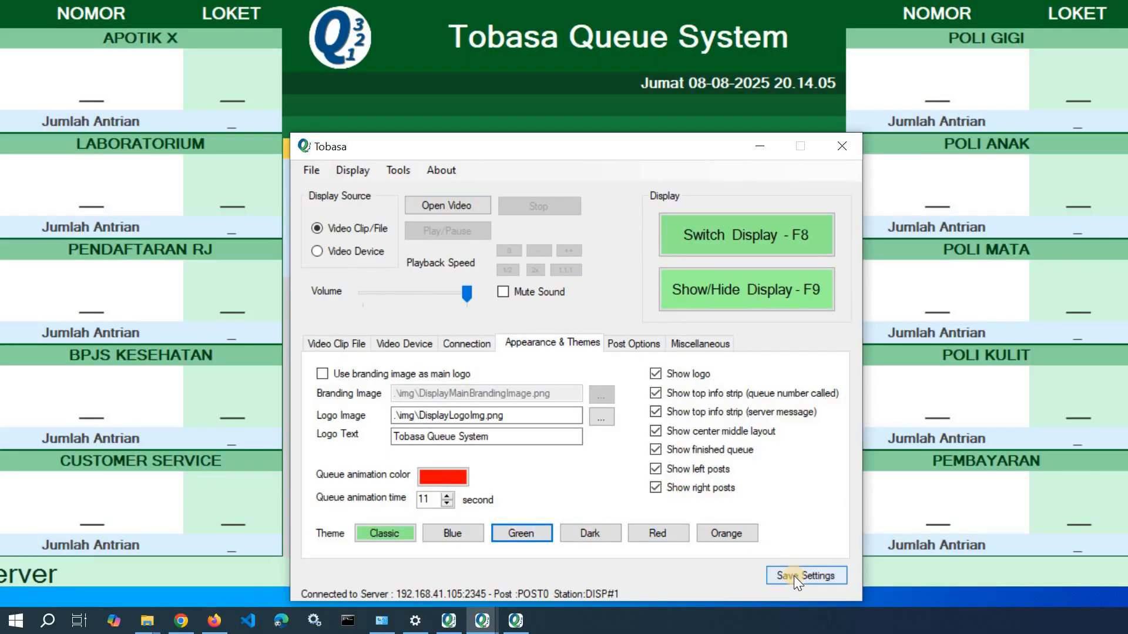
left_click_drag(611, 149, 611, 77)
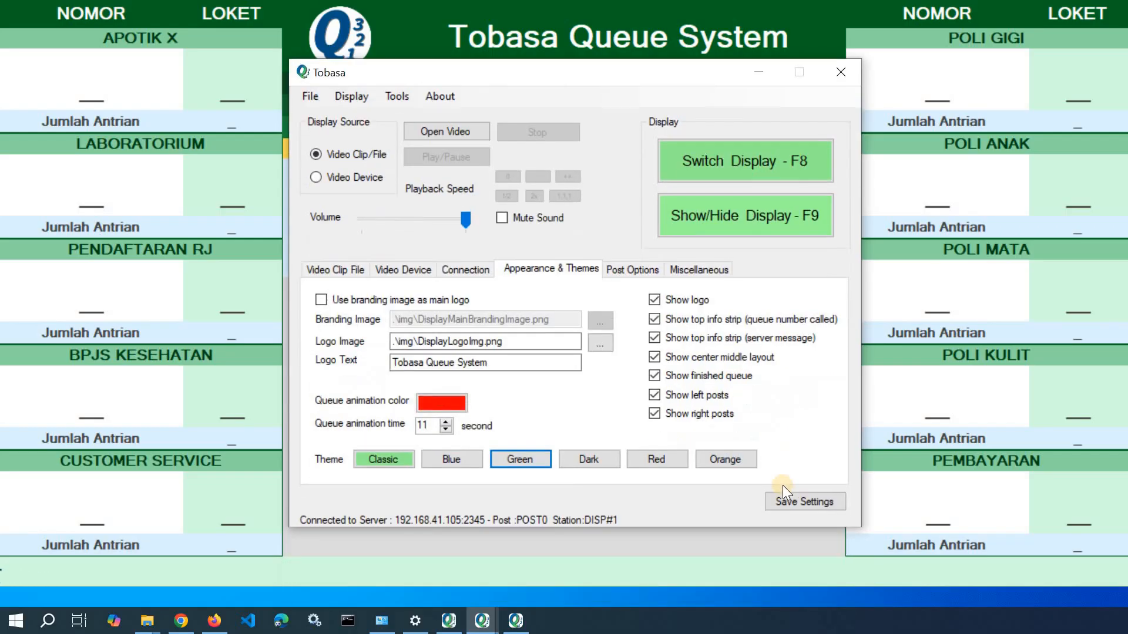
left_click(784, 497)
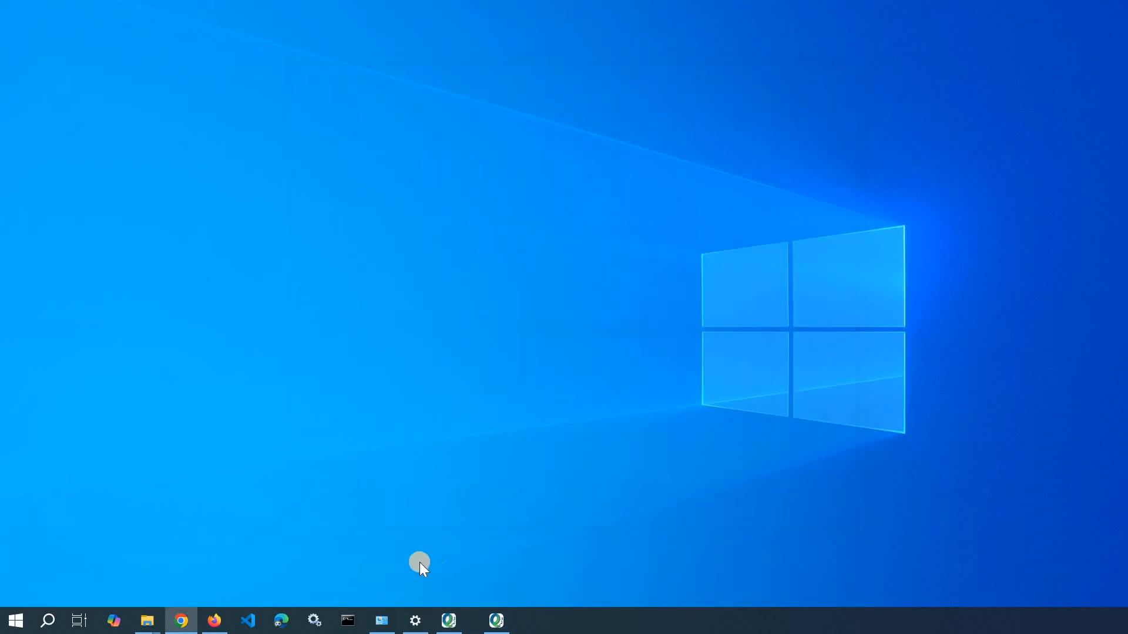
- Run QueueDisplay.exe from the QueueDisplay folder in AntrianTobasa_2025 and bring up the queue display screen
left_click(151, 623)
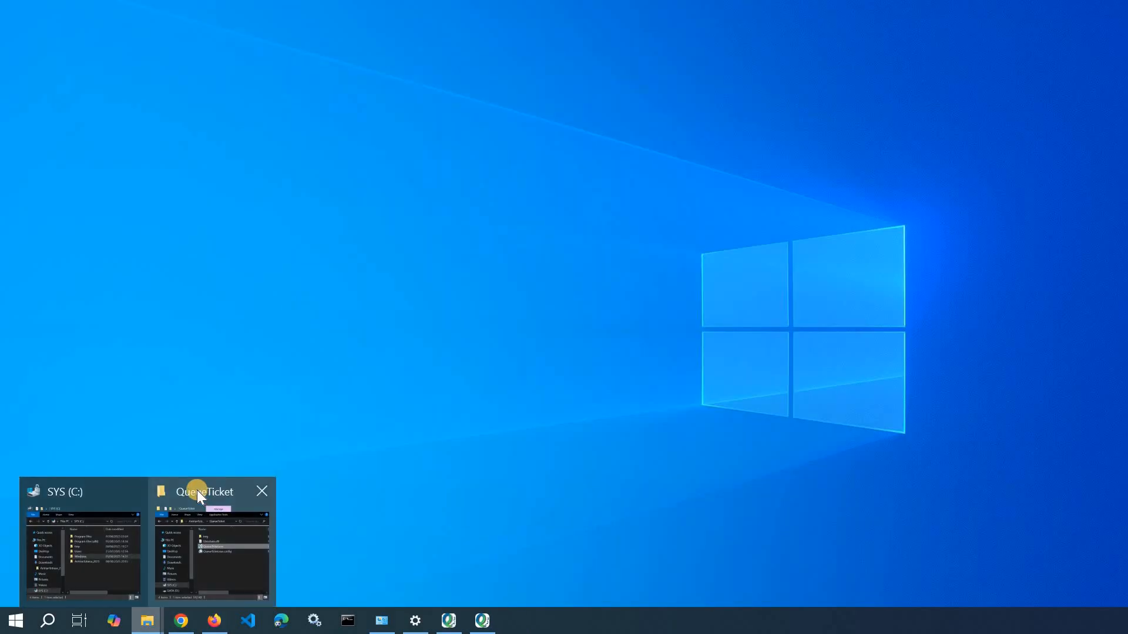
left_click(197, 490)
key("alt+Up")
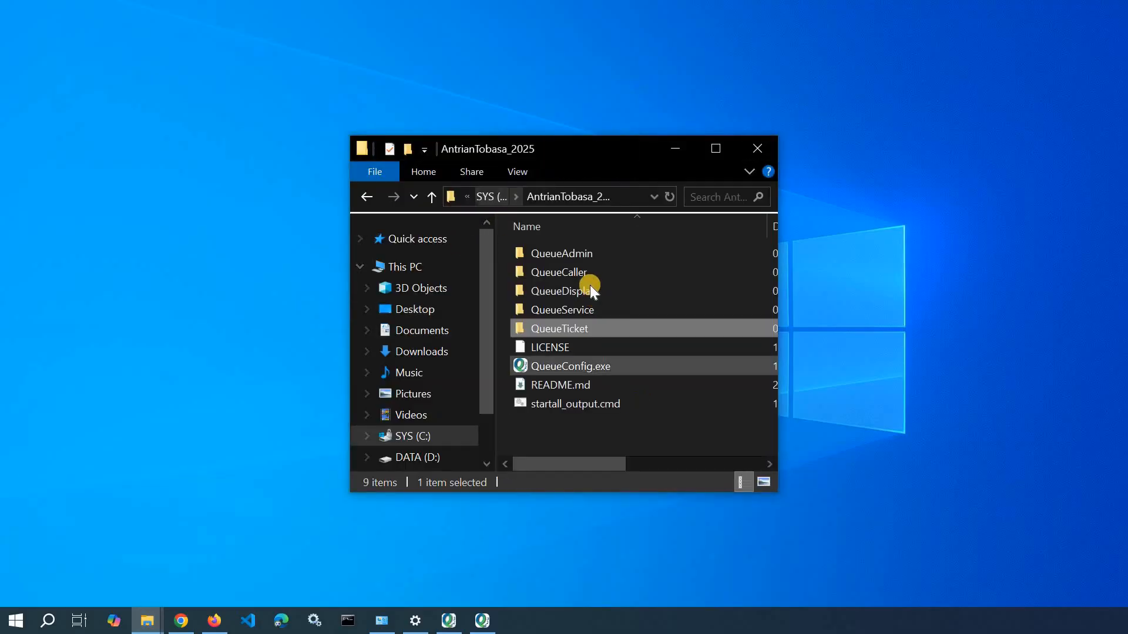
double_click(591, 290)
double_click(588, 329)
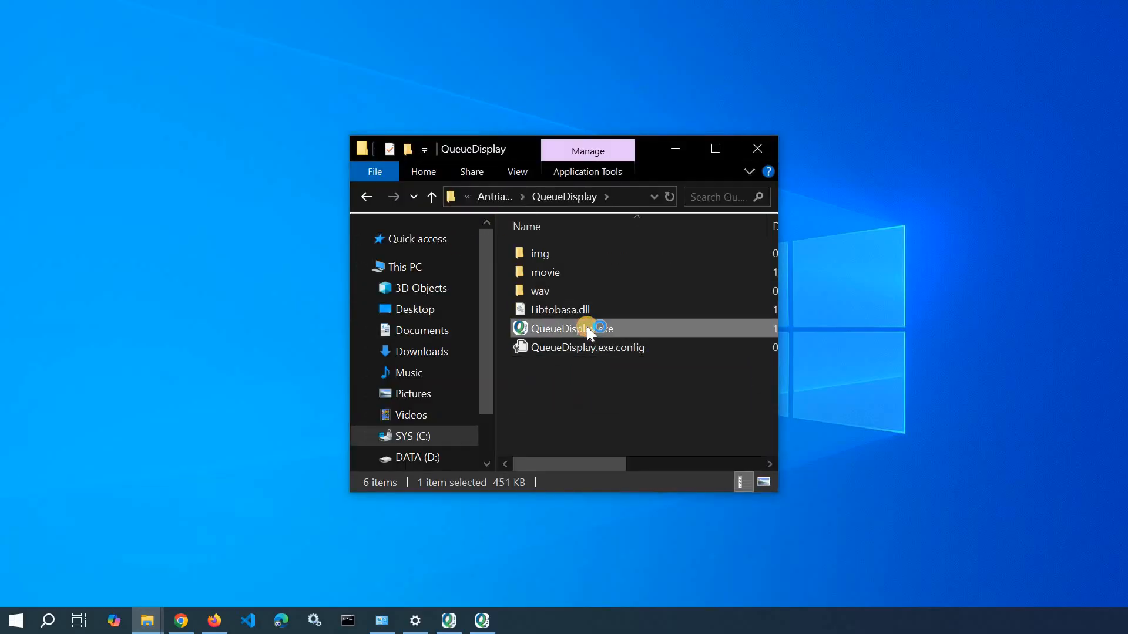
key("Return")
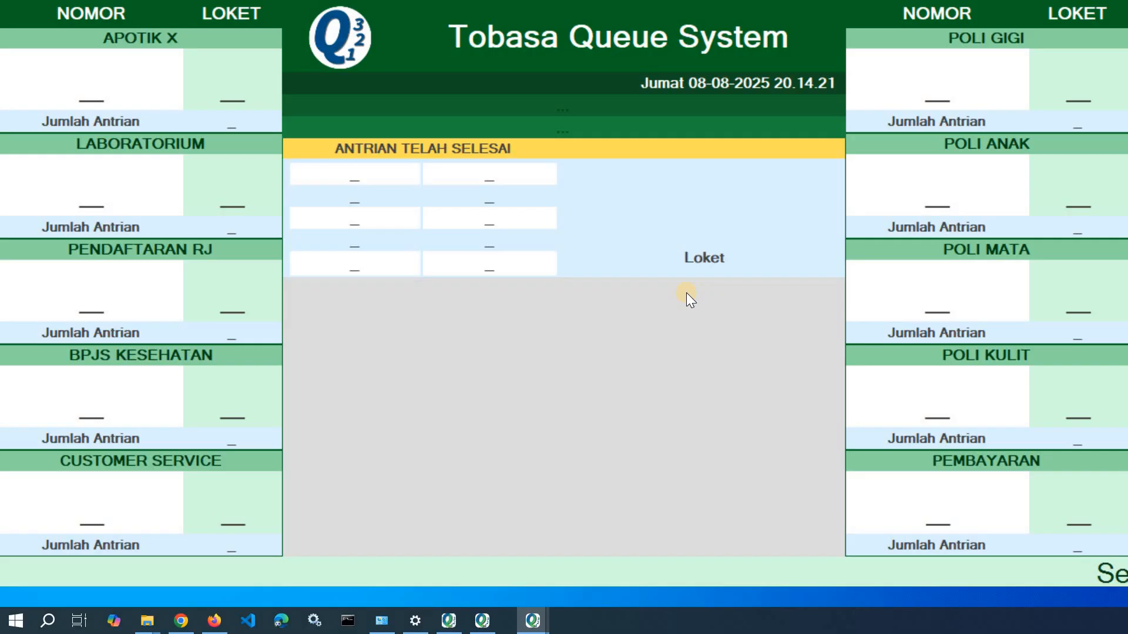
- Apply the Green theme to Queue Ticket in its theme options, close the options and move the window slightly down
left_click(482, 620)
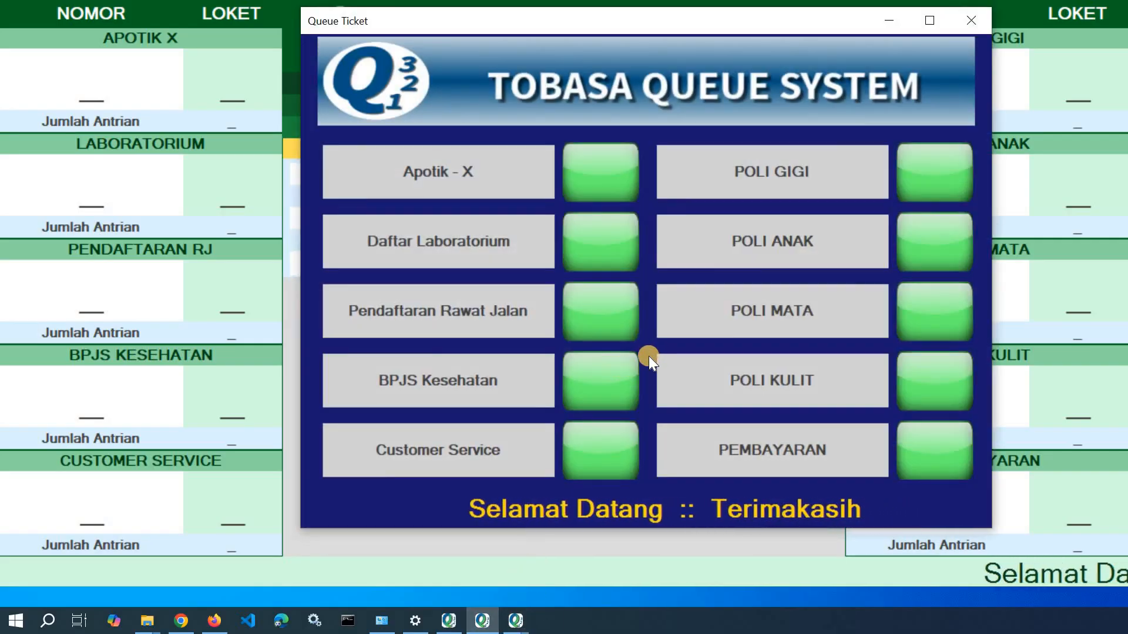
key("ctrl+alt+shift+F10")
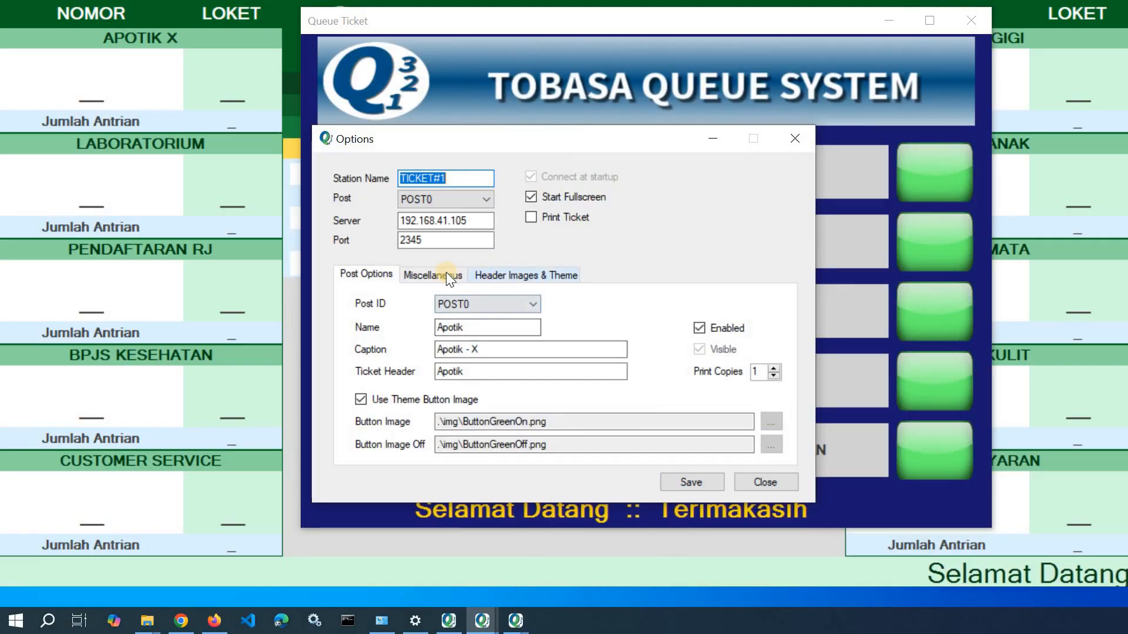
left_click(446, 273)
left_click(495, 273)
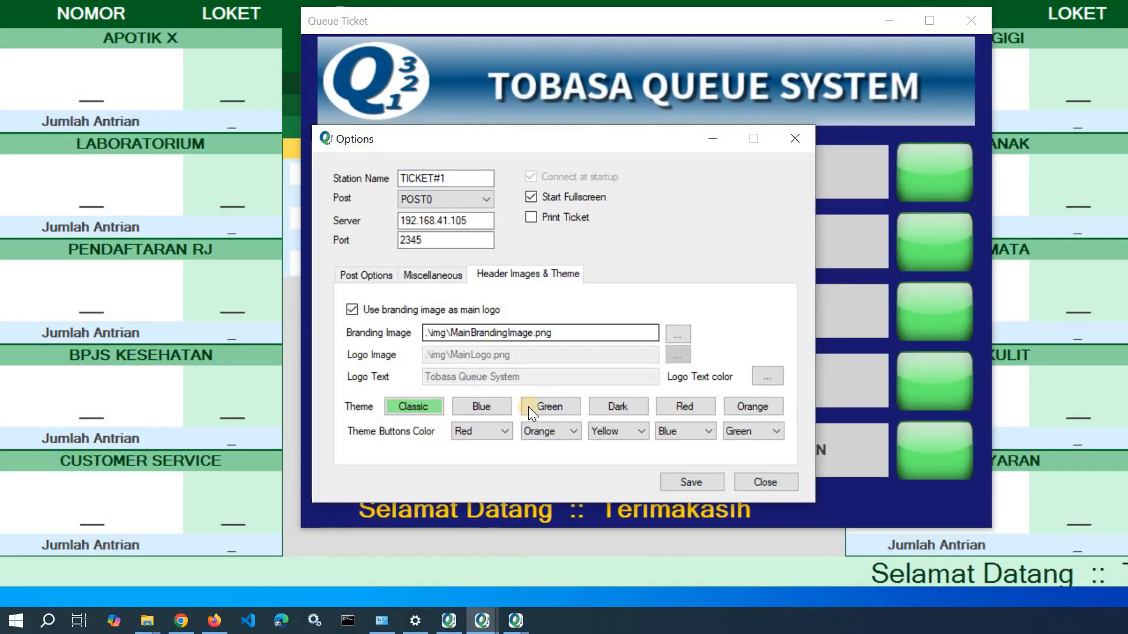
left_click(539, 405)
left_click(757, 481)
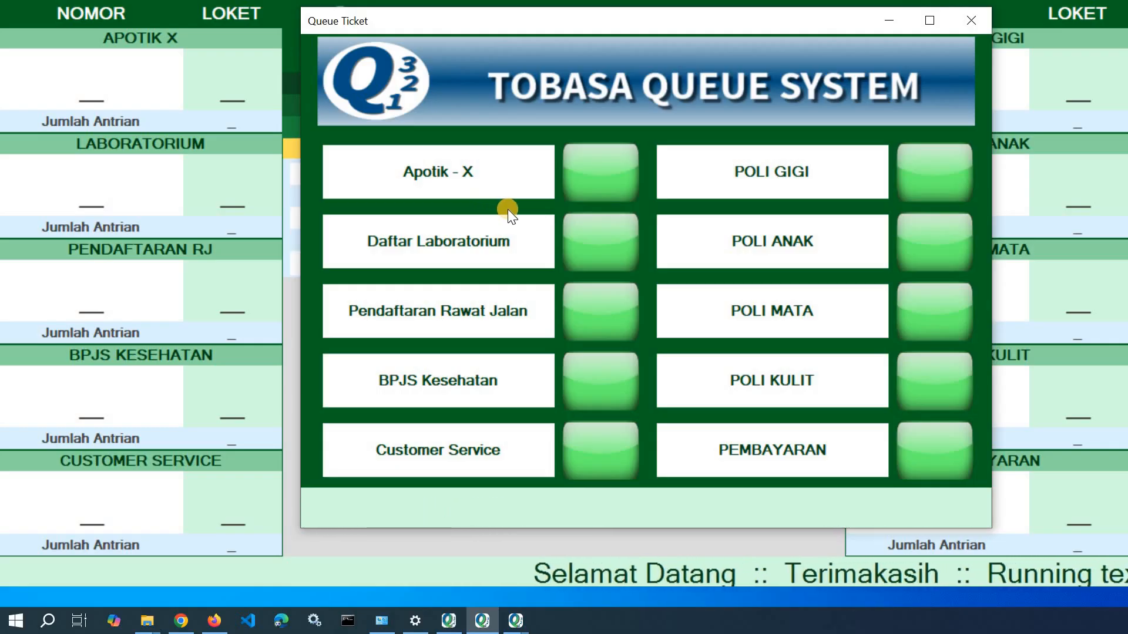
left_click_drag(618, 25, 615, 47)
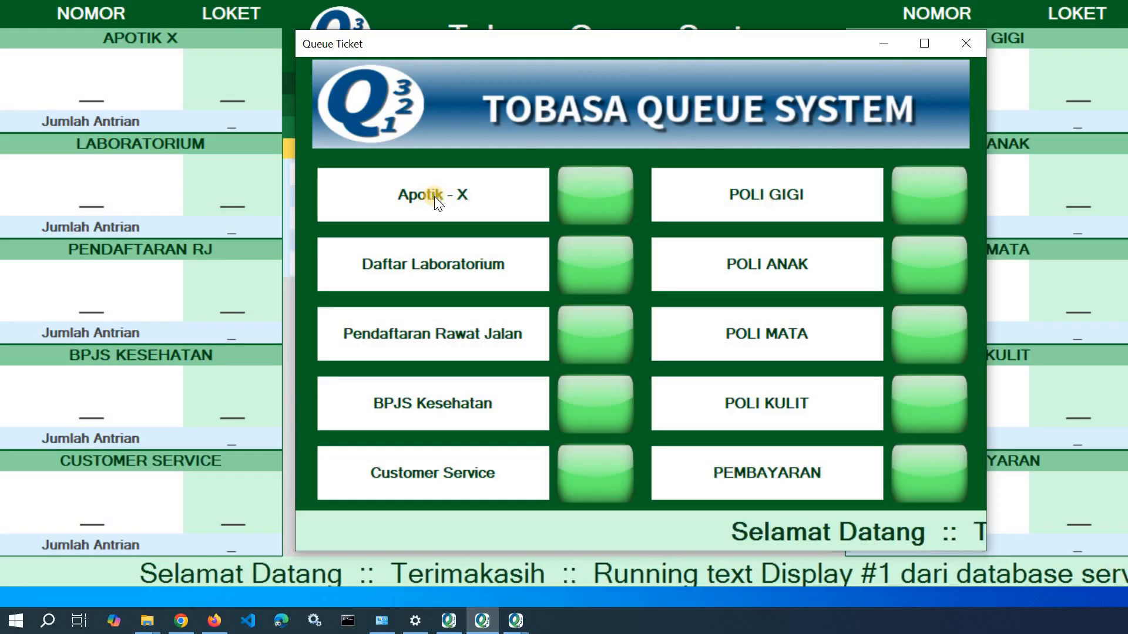
- In the Queue Ticket options, review the POST0 caption and try changing the POST9 caption to "PEMBAYARAN Z"
key("ctrl+shift+F10")
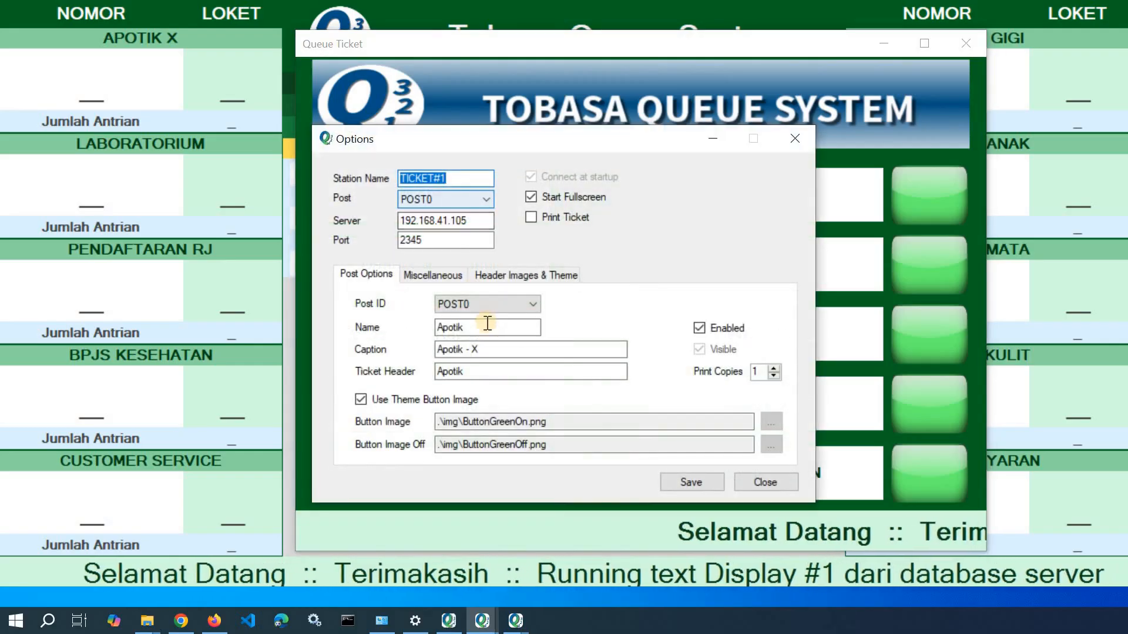
left_click(488, 349)
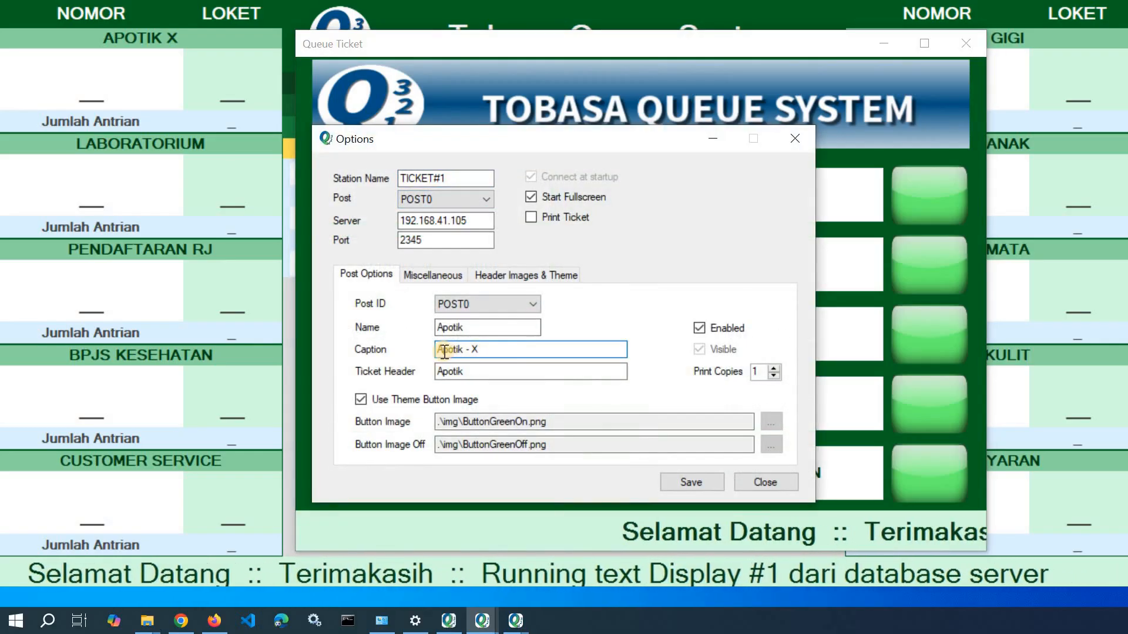
left_click_drag(494, 351, 423, 346)
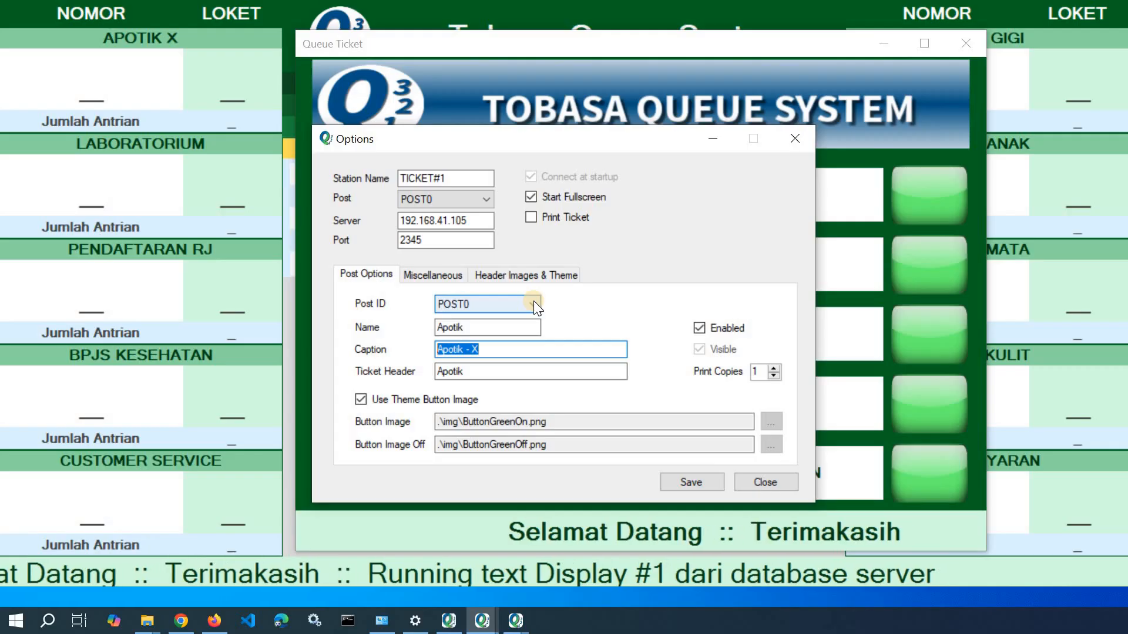
left_click_drag(534, 143, 586, 147)
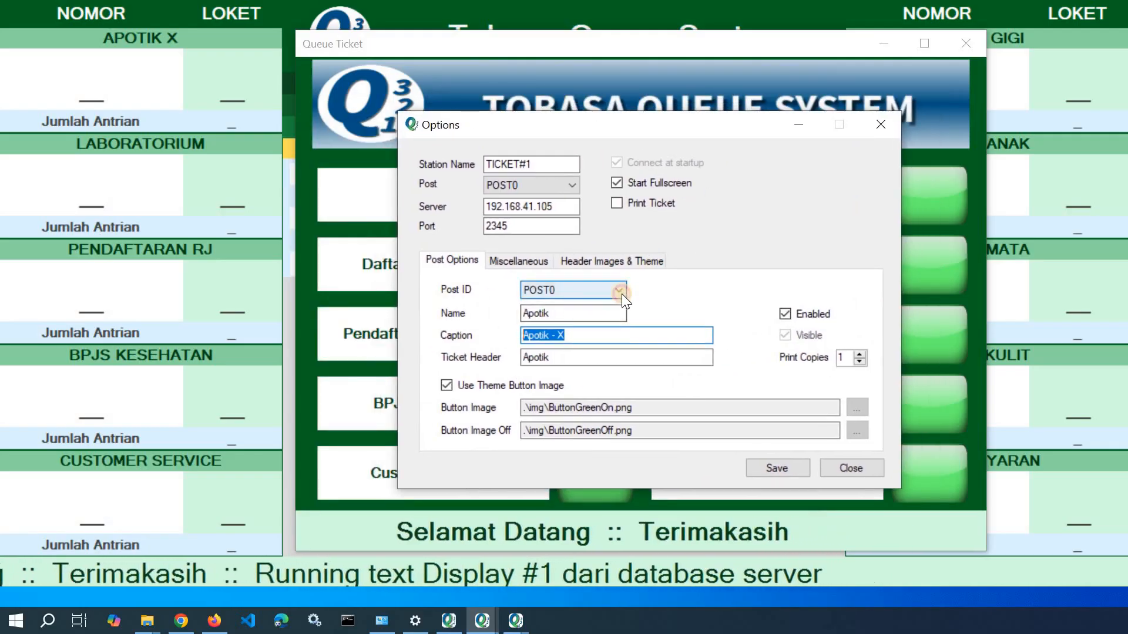
left_click(621, 290)
left_click(560, 411)
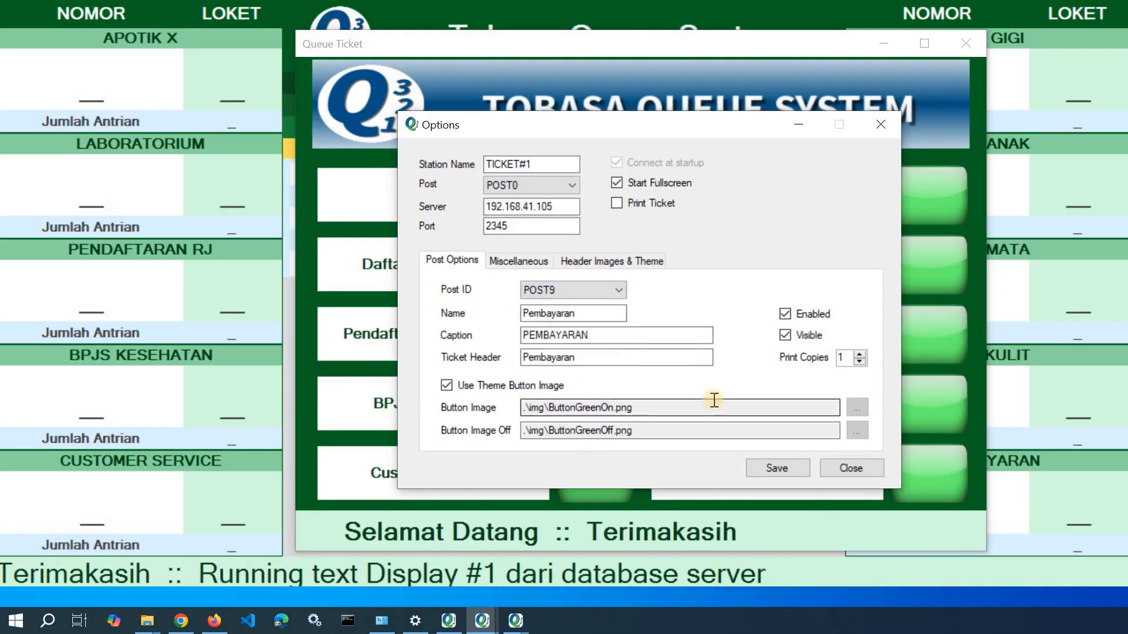
left_click(589, 339)
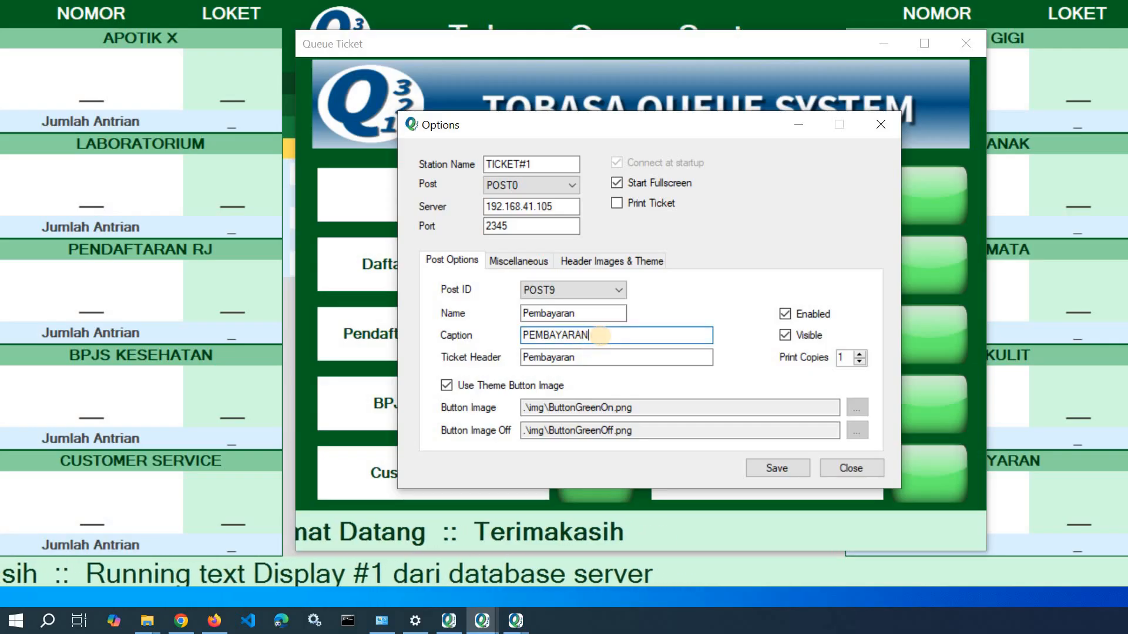
type("Z")
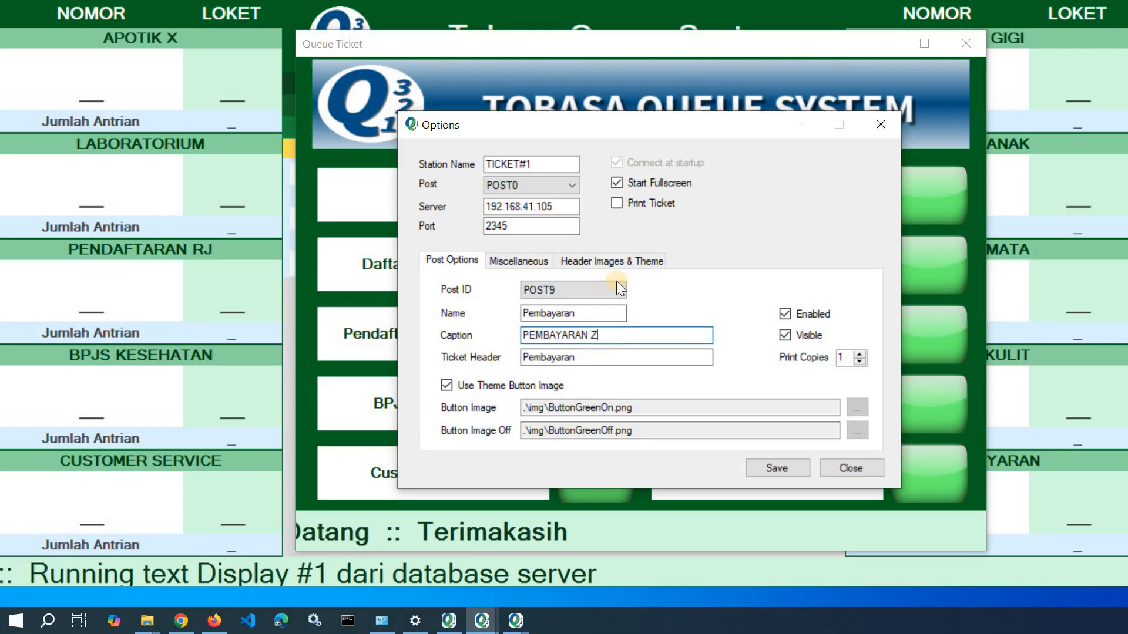
- Set the POST0 caption to "Apotik - XY" in the Queue Ticket options, save and close the options
left_click(580, 301)
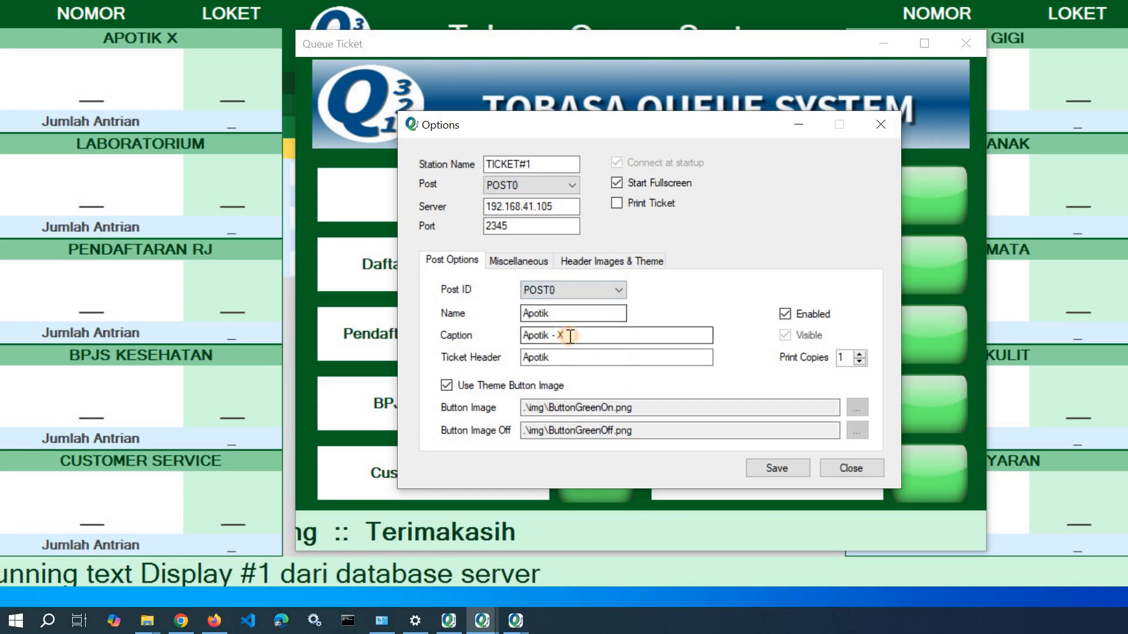
type("- XY")
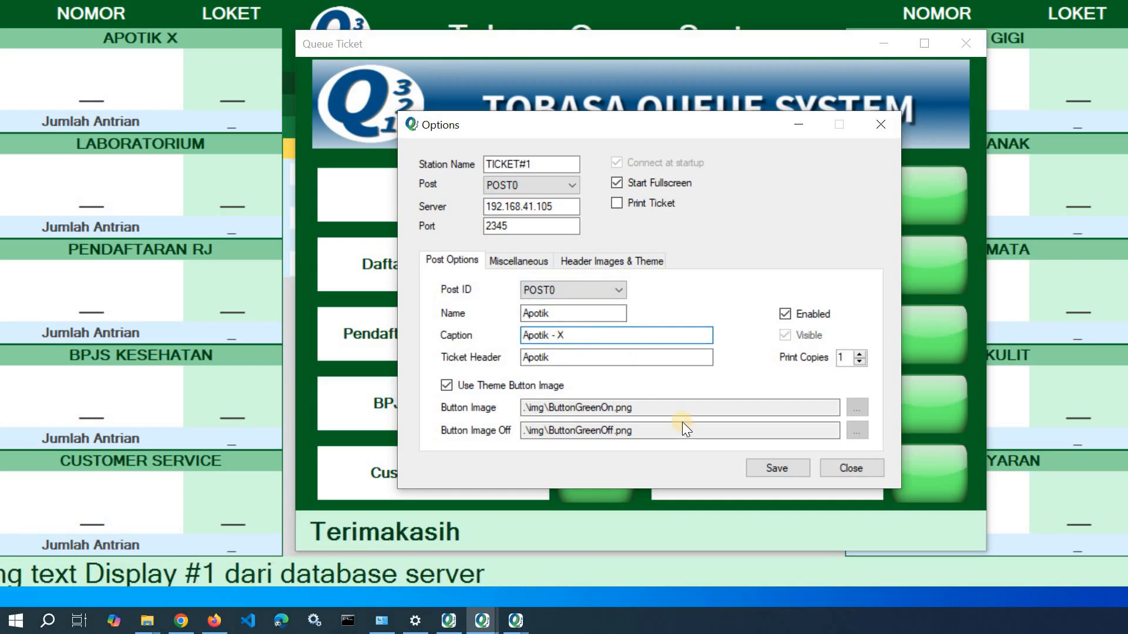
left_click(779, 466)
left_click(831, 465)
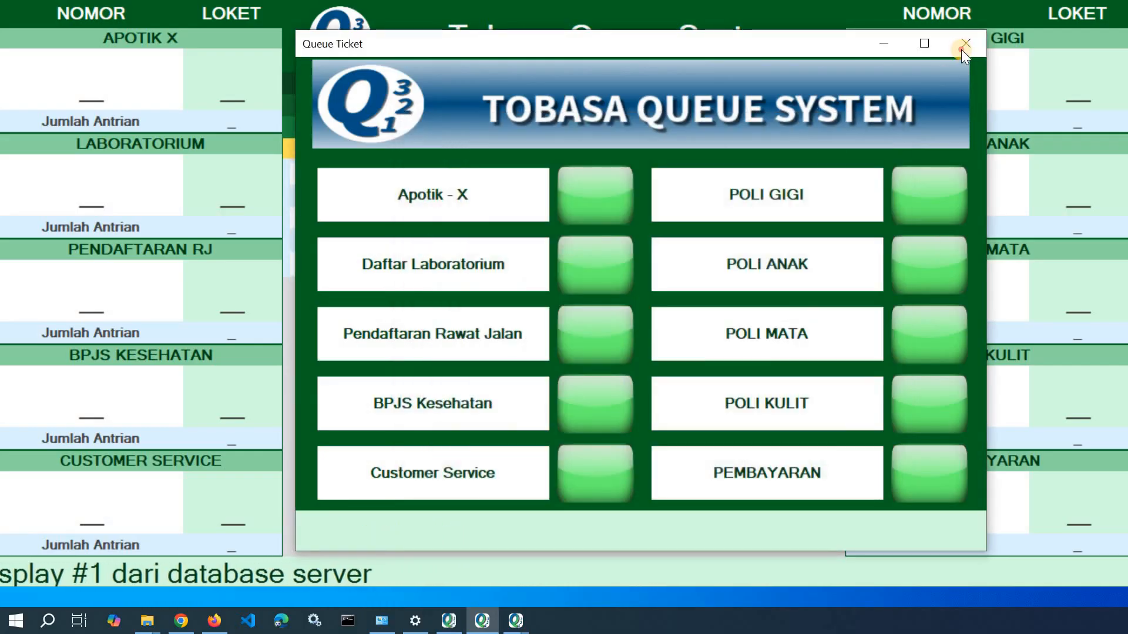
- Restart Queue Ticket by closing it and running QueueTicket.exe from its folder, turning off the information dialog for next time
left_click(964, 43)
mouse_move(147, 620)
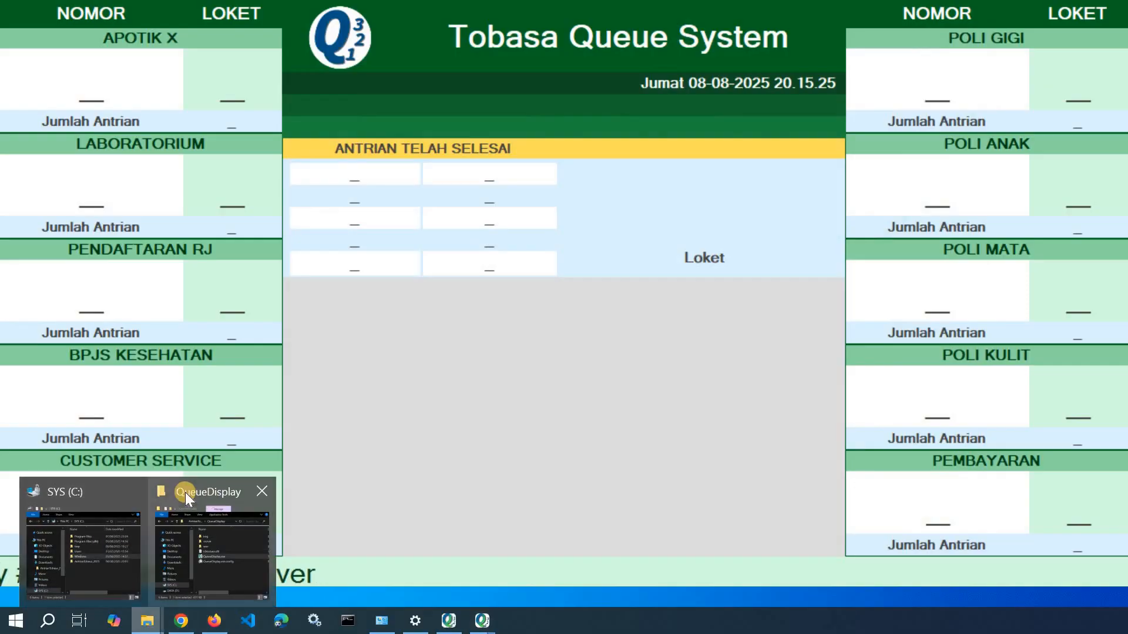
left_click(510, 198)
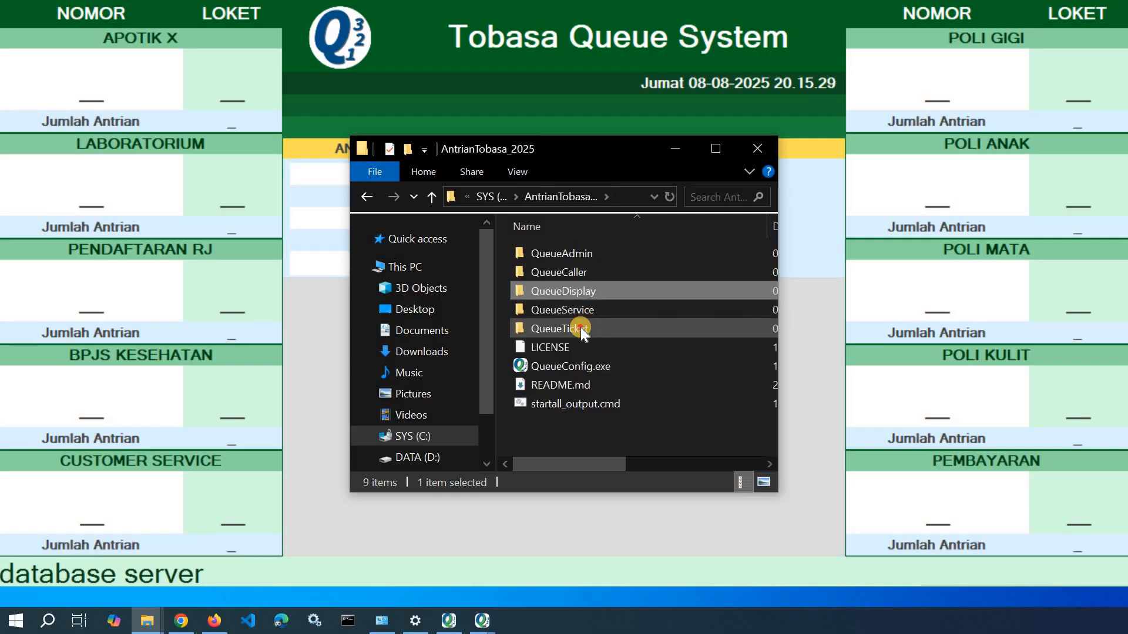
double_click(580, 327)
double_click(570, 289)
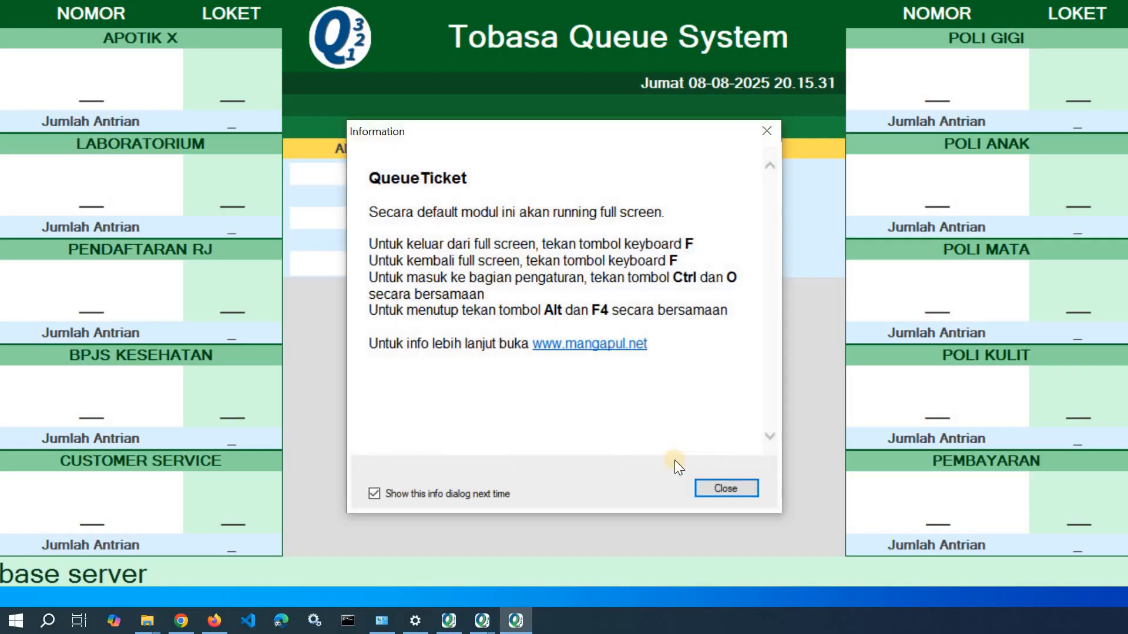
left_click(375, 494)
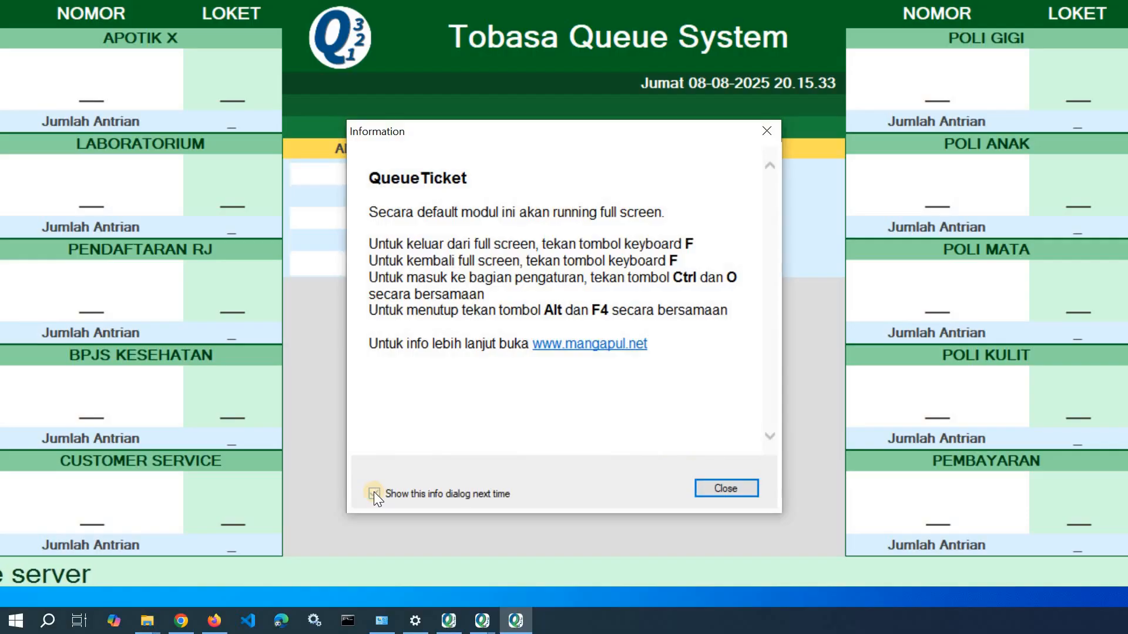
left_click(739, 489)
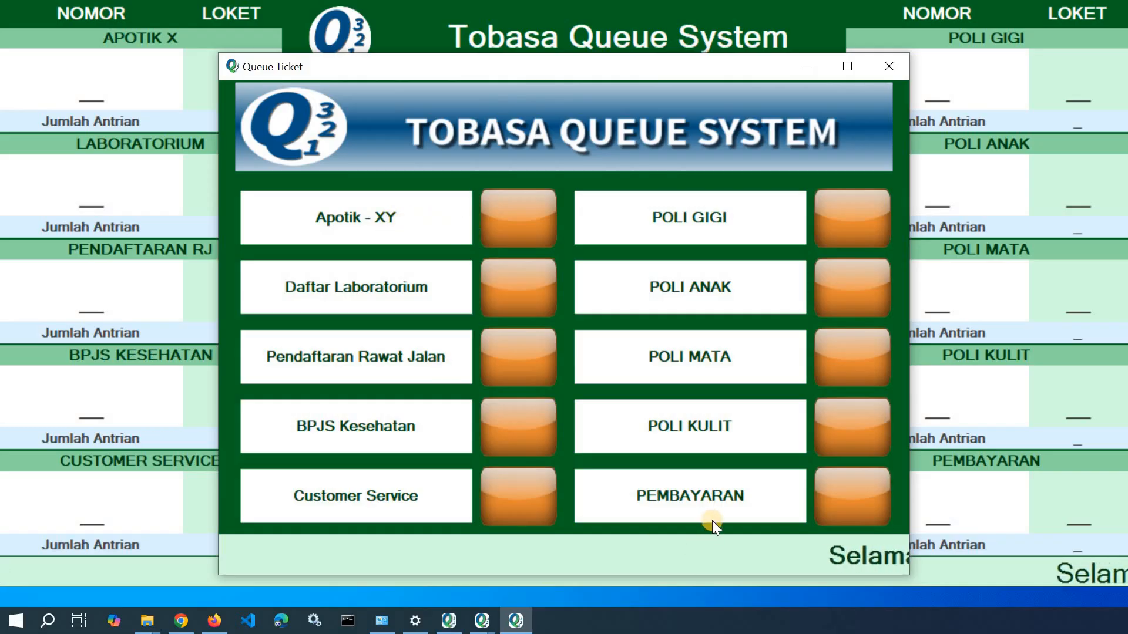
- Set the POST9 caption to "PEMBAYARAN SS" in the Queue Ticket options and save it
key("ctrl+shift+F10")
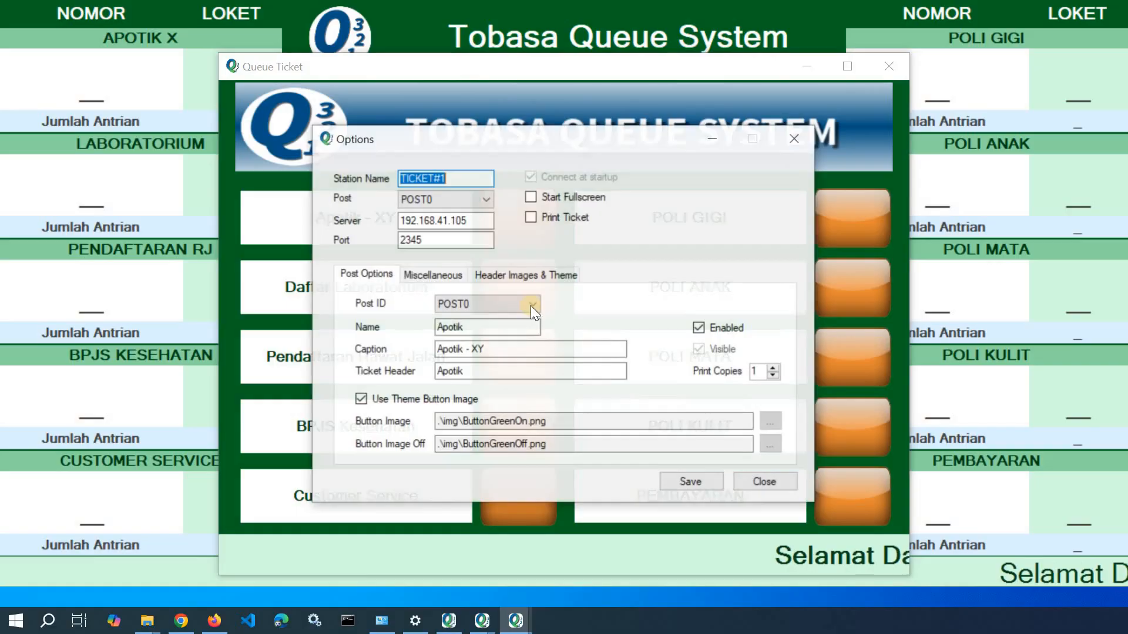
left_click(521, 305)
left_click(495, 420)
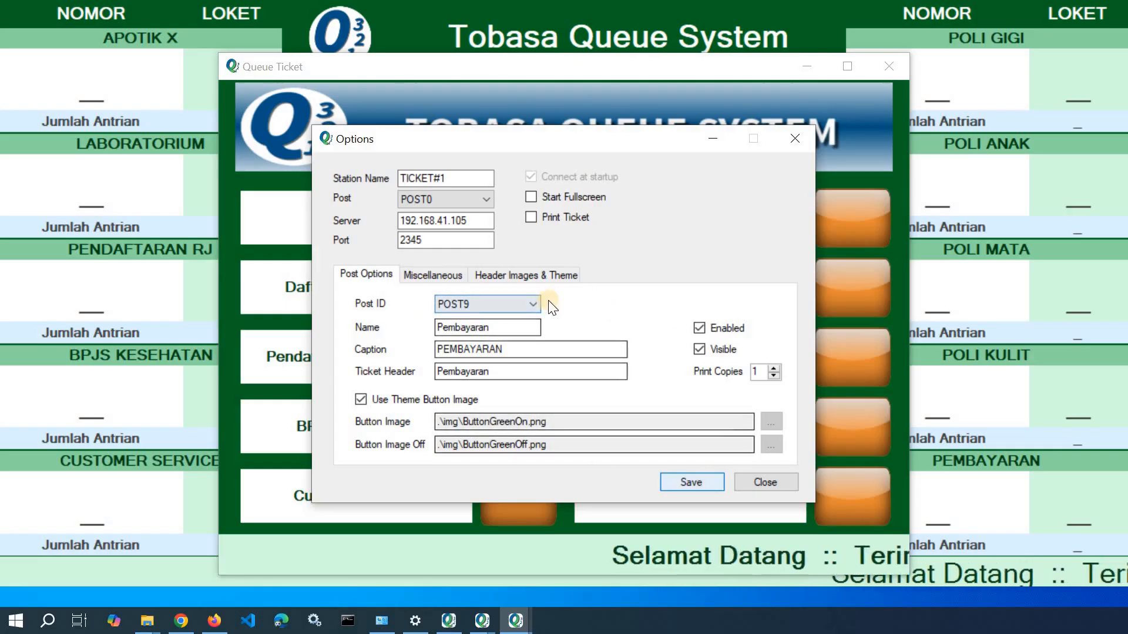
left_click(519, 349)
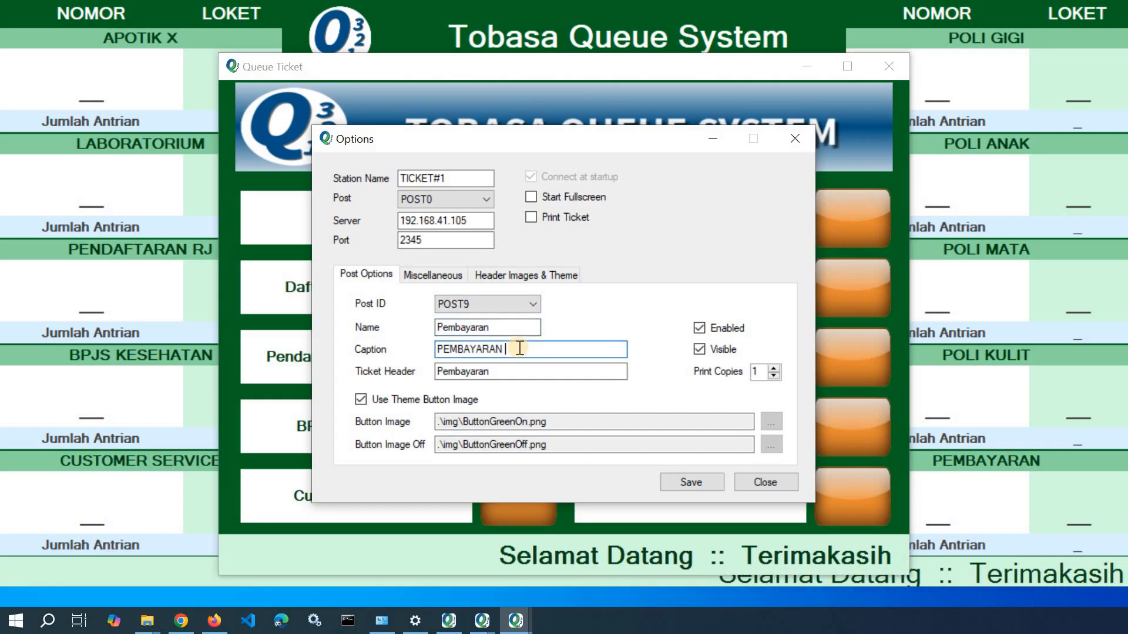
type("SS")
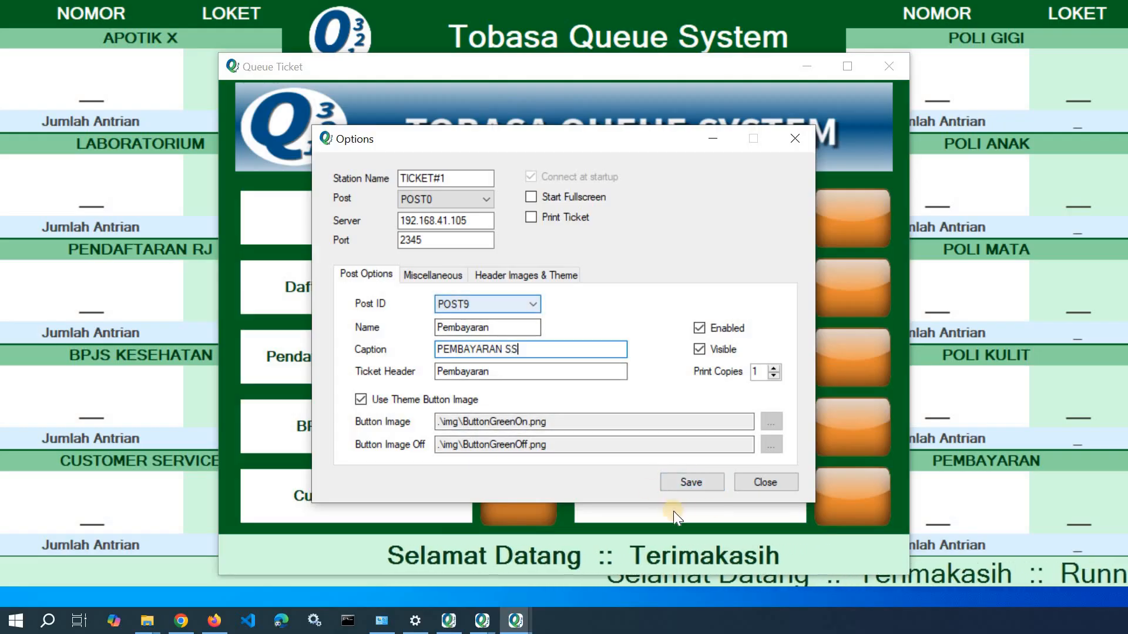
left_click(527, 311)
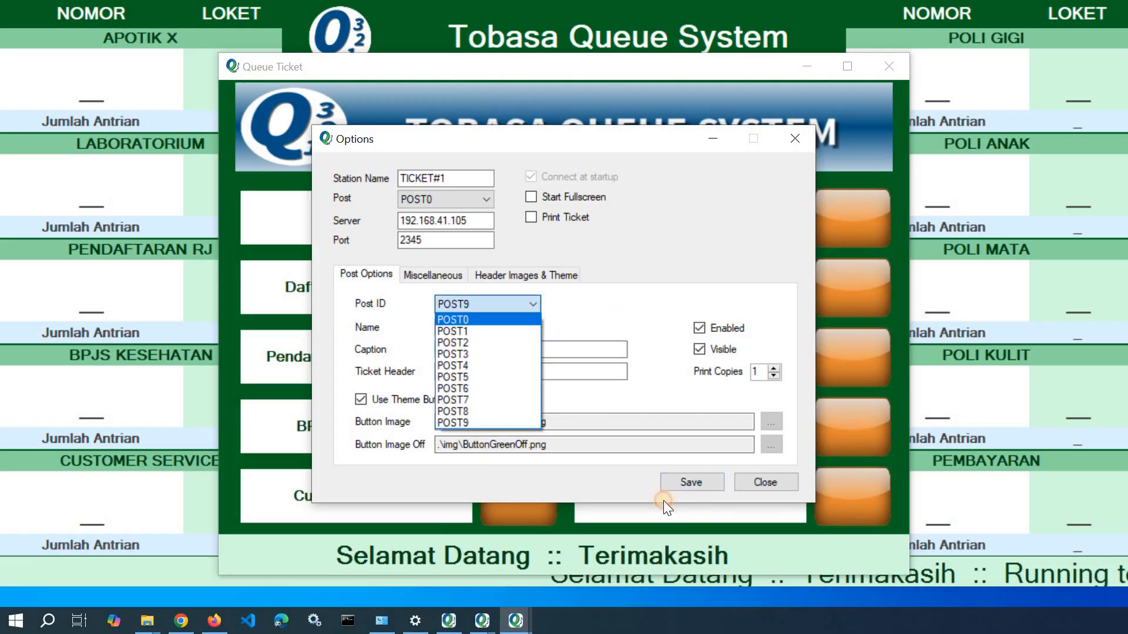
left_click(689, 485)
left_click(689, 484)
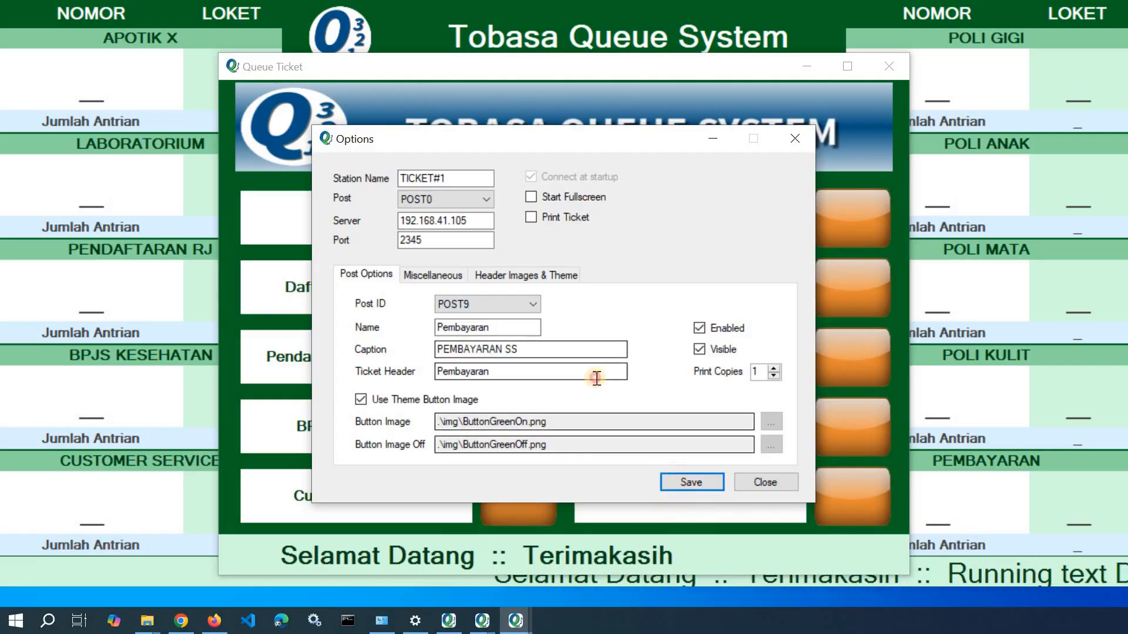
- Change the POST0 caption to "Apotik - XYZ", save the settings and close the Queue Ticket options
left_click(532, 301)
left_click(518, 319)
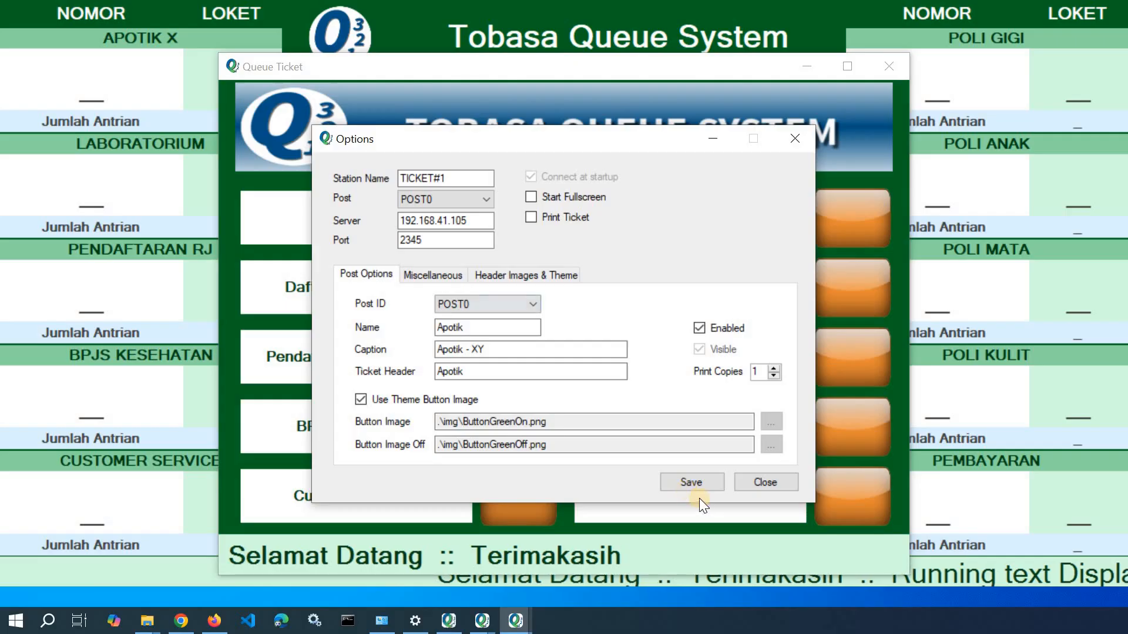
left_click(689, 481)
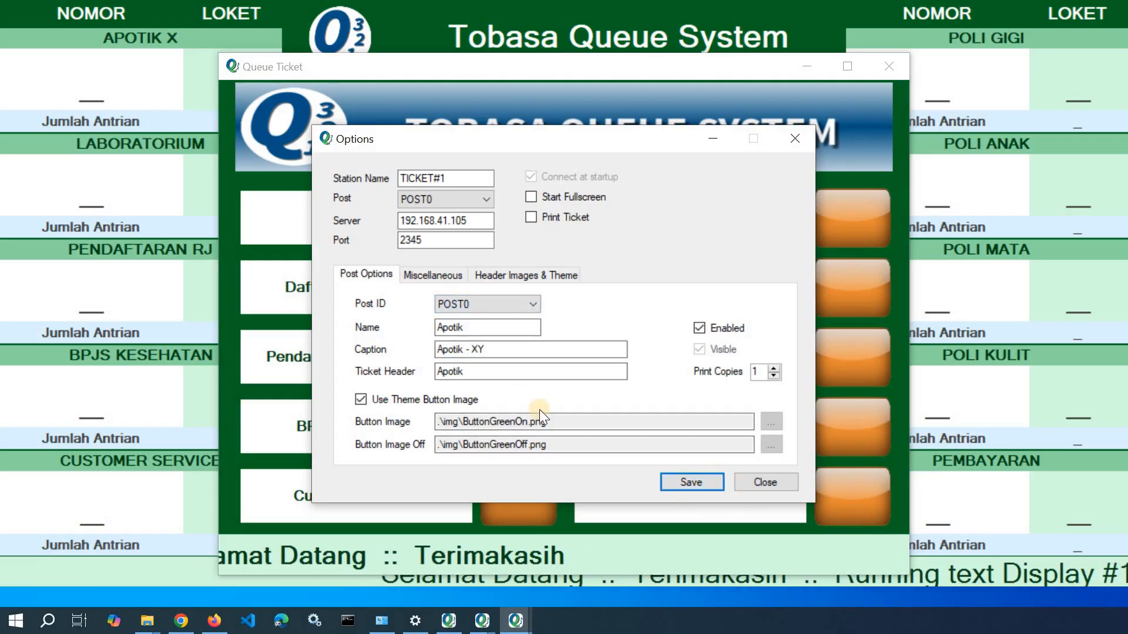
left_click(504, 352)
type("Z")
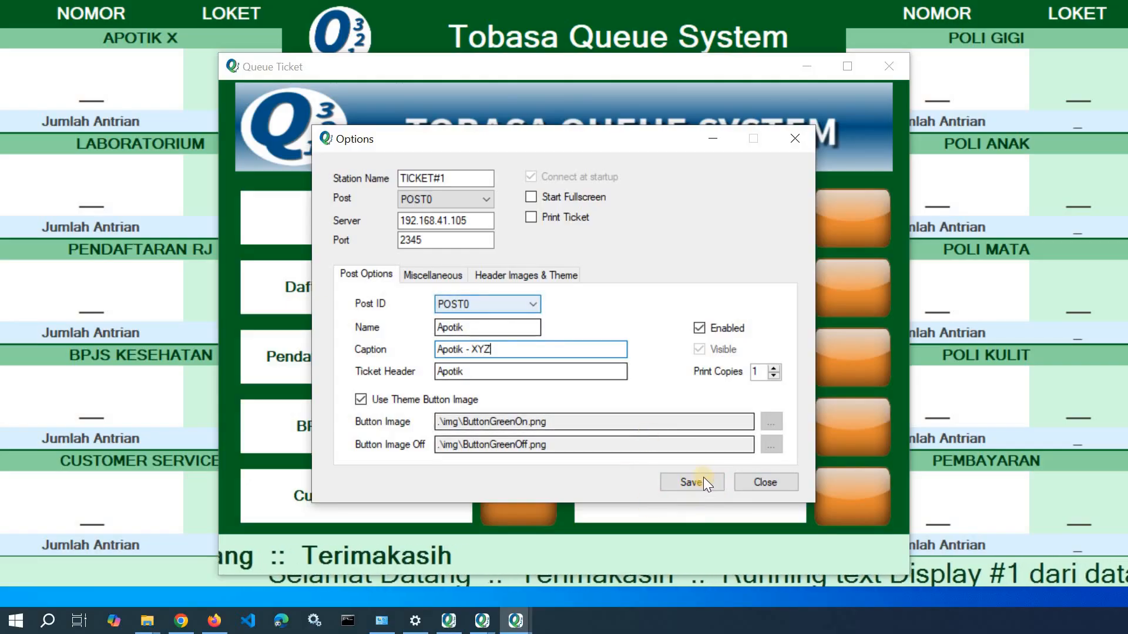
left_click(680, 473)
left_click(771, 480)
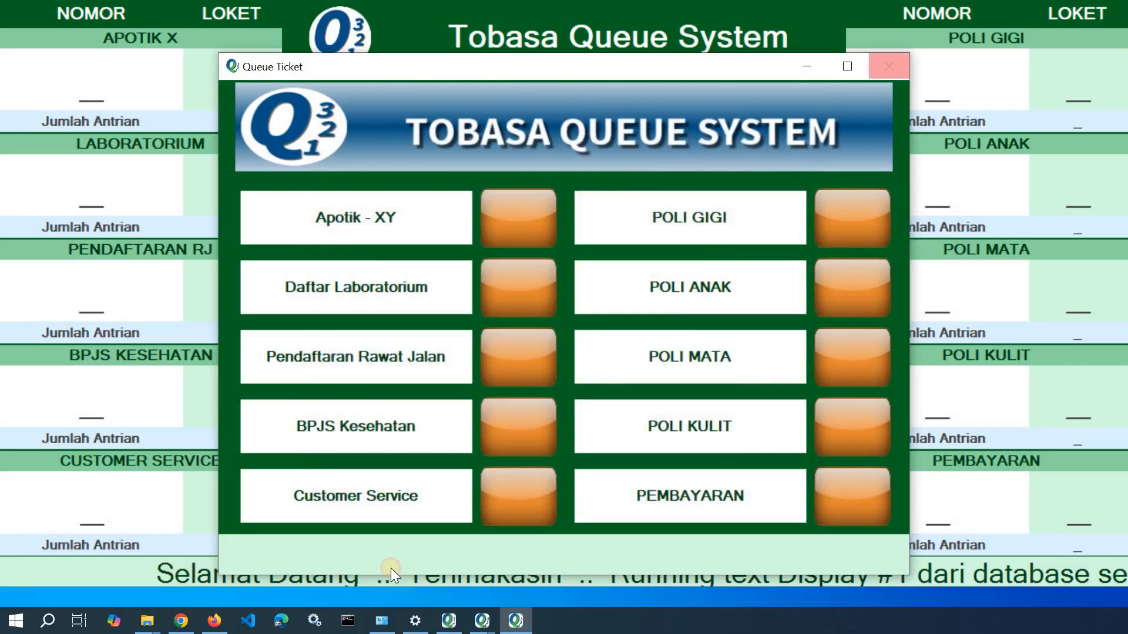
- Close Queue Ticket, run QueueTicket.exe again from its folder and dismiss the information dialog to load the new captions
left_click(889, 70)
mouse_move(147, 620)
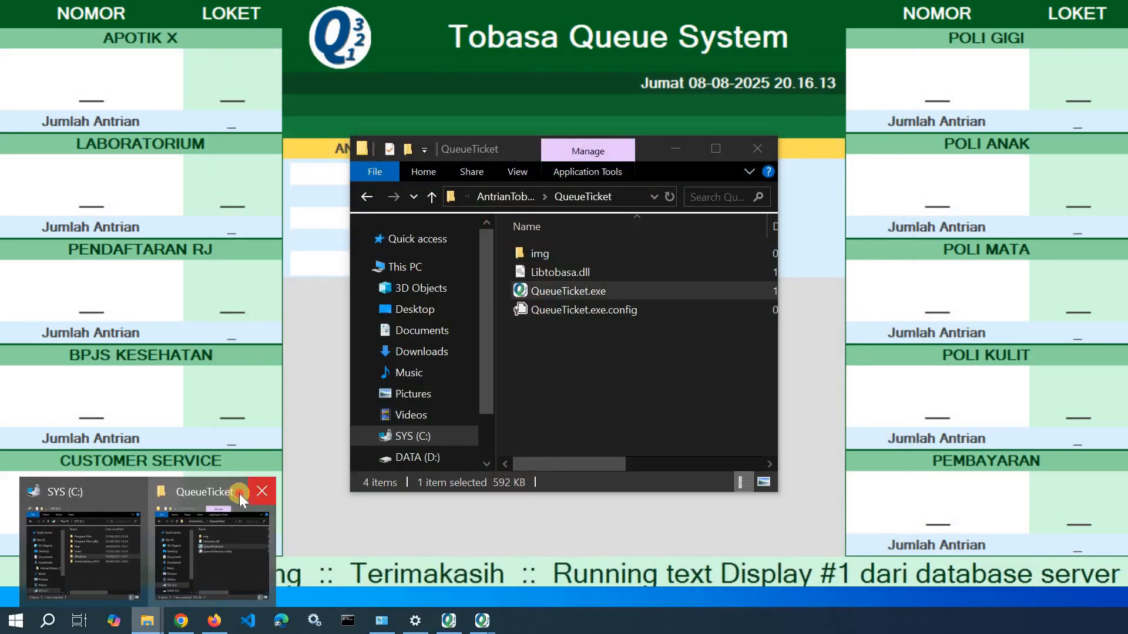
left_click(209, 503)
double_click(609, 290)
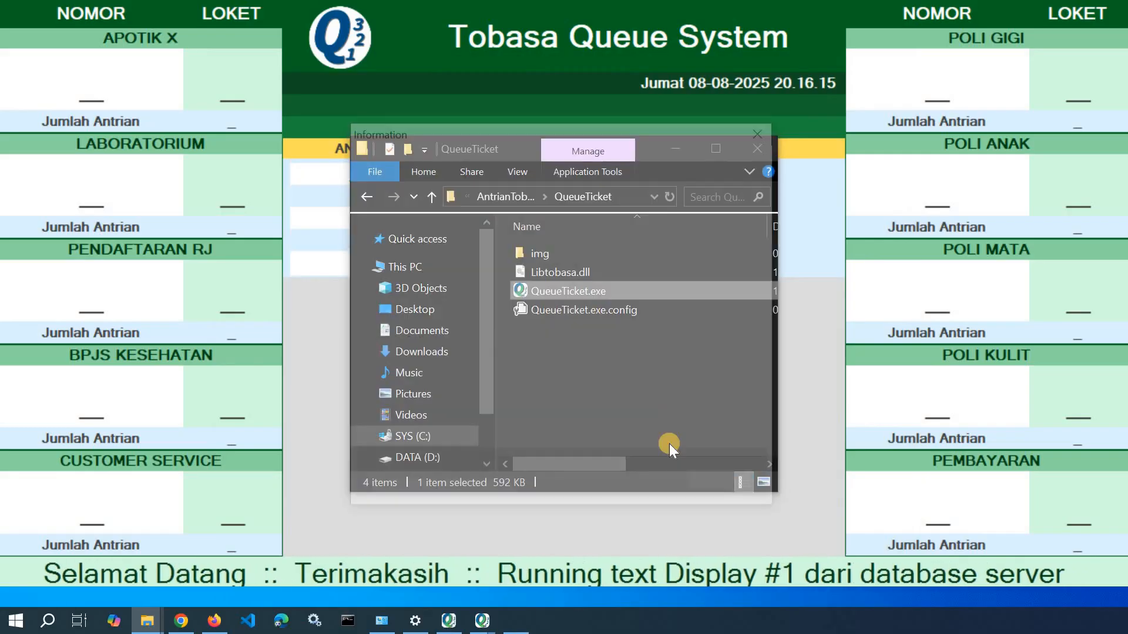
left_click(717, 484)
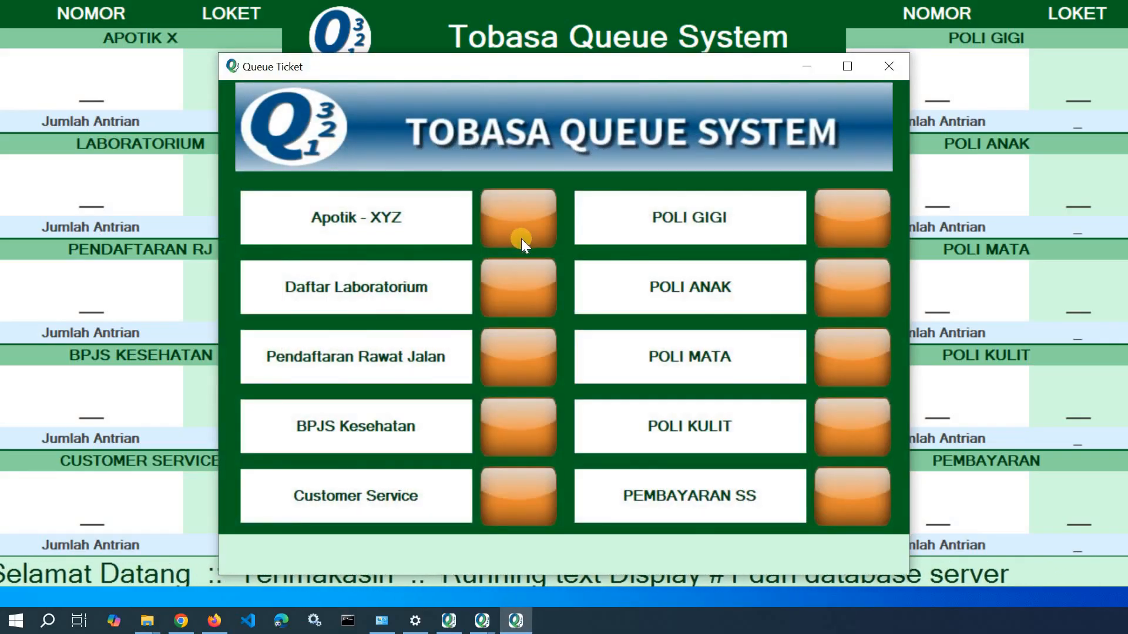
- Take several queue tickets for Apotik - XYZ and PEMBAYARAN SS, moving the Queue Ticket window aside to uncover the display's queue counts
left_click(497, 226)
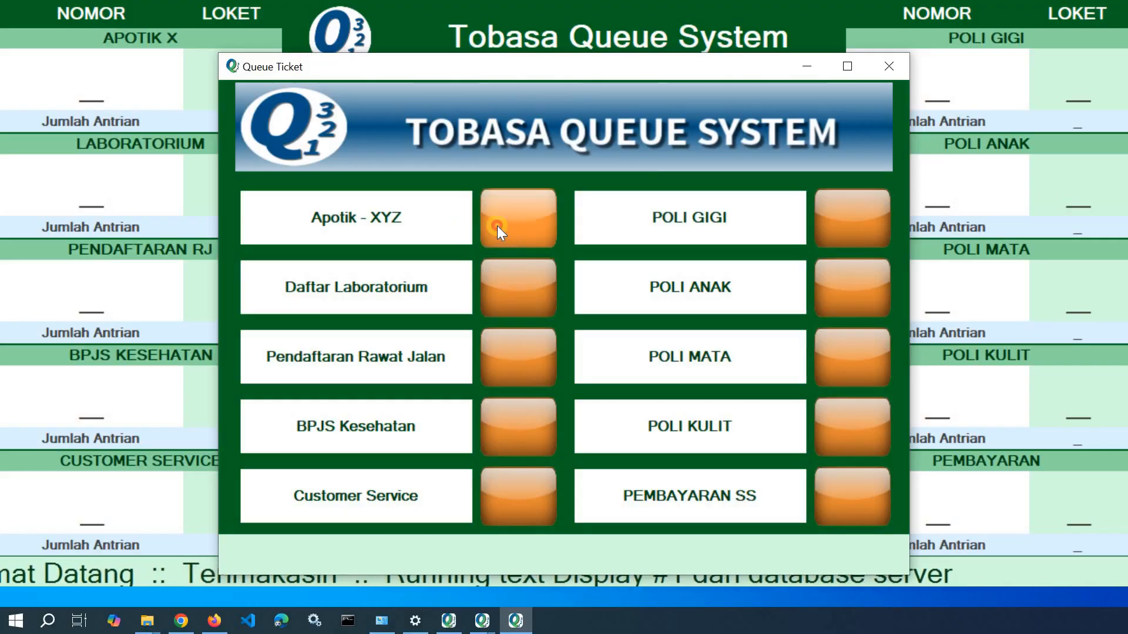
left_click(842, 498)
left_click(840, 499)
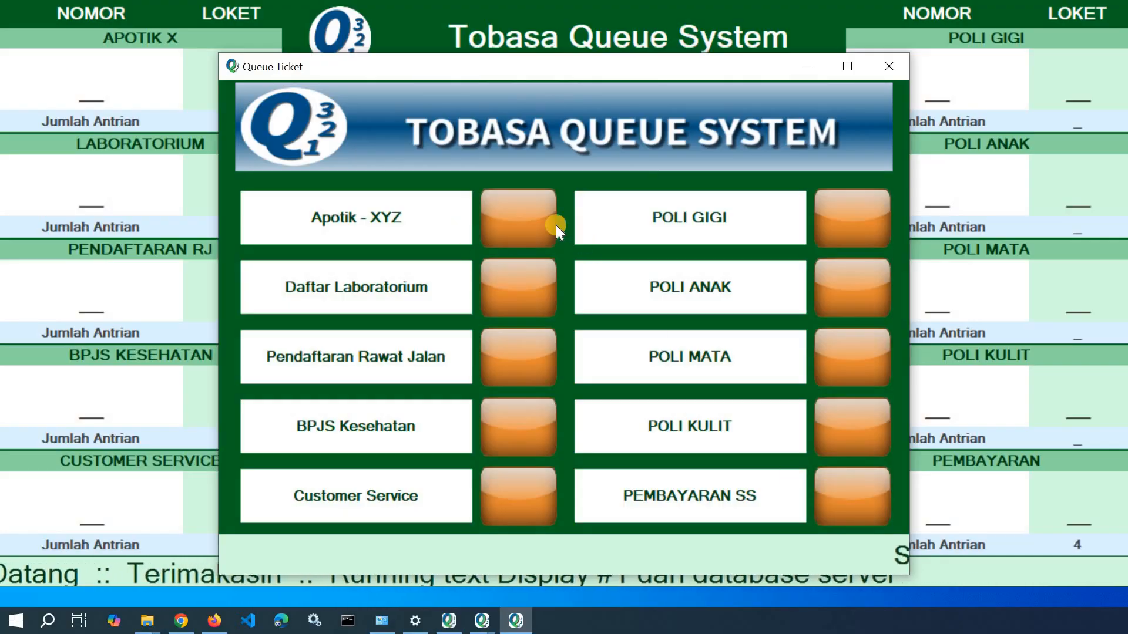
left_click_drag(774, 67, 925, 71)
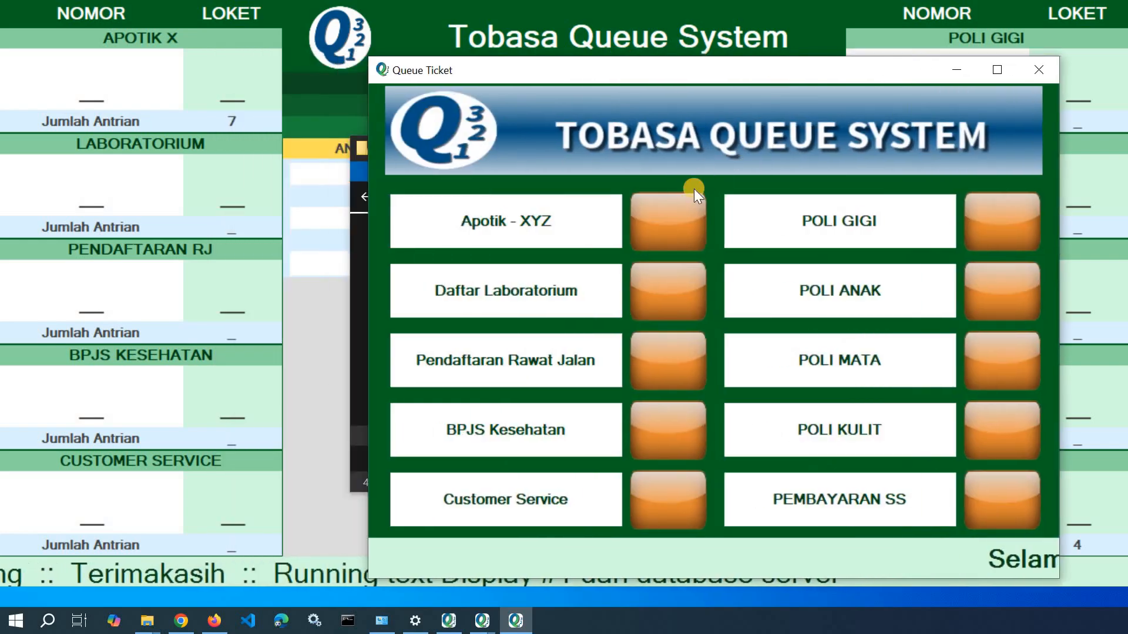
left_click(688, 213)
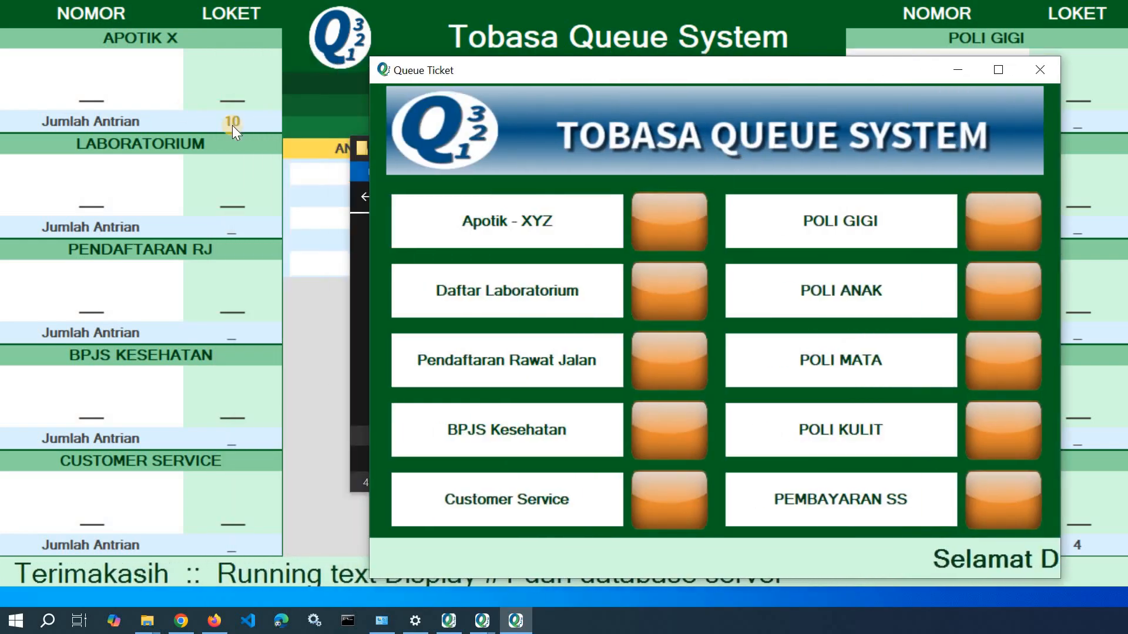
left_click(676, 216)
left_click_drag(665, 71, 568, 55)
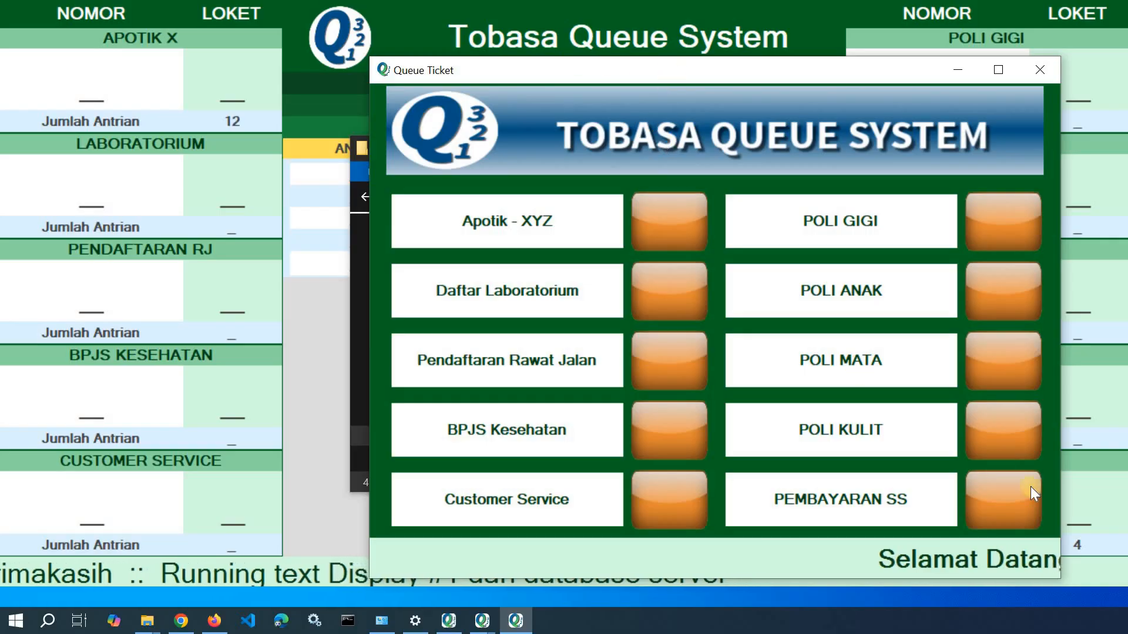
left_click(907, 492)
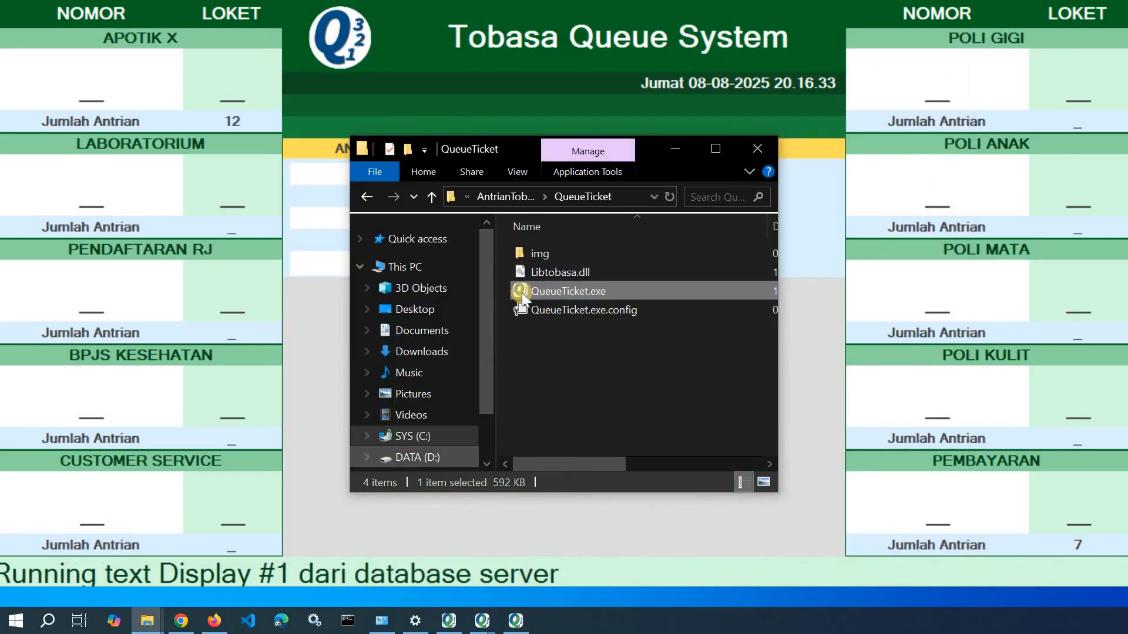
- Run QueueCaller.exe from the QueueCaller folder of AntrianTobasa_2025 and call the next number for the Apotik X post
left_click(513, 199)
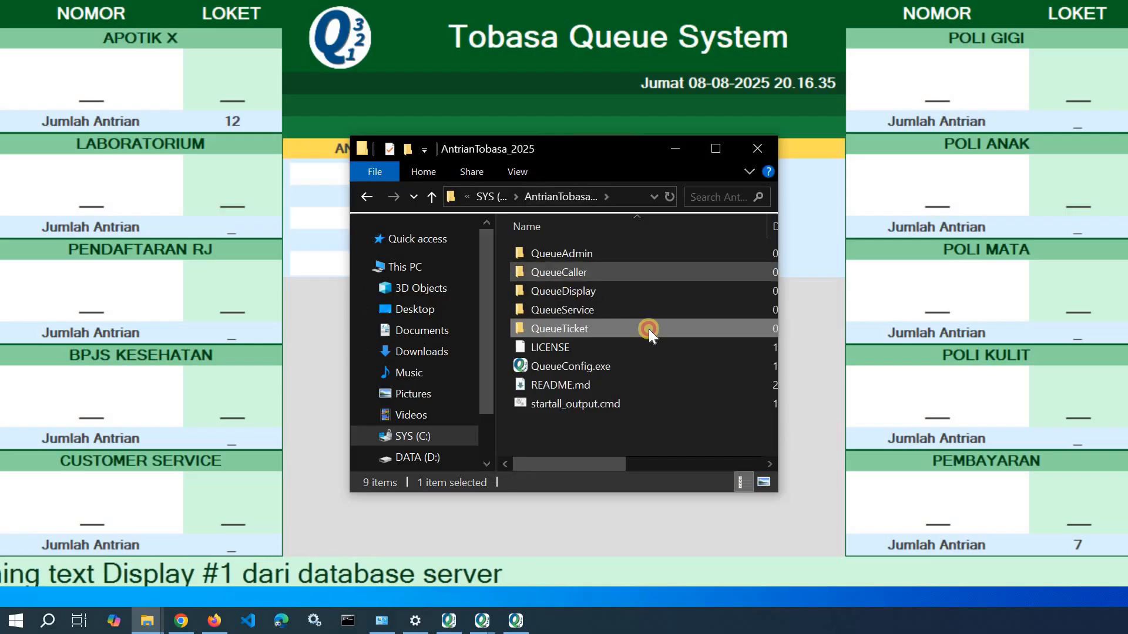
double_click(582, 273)
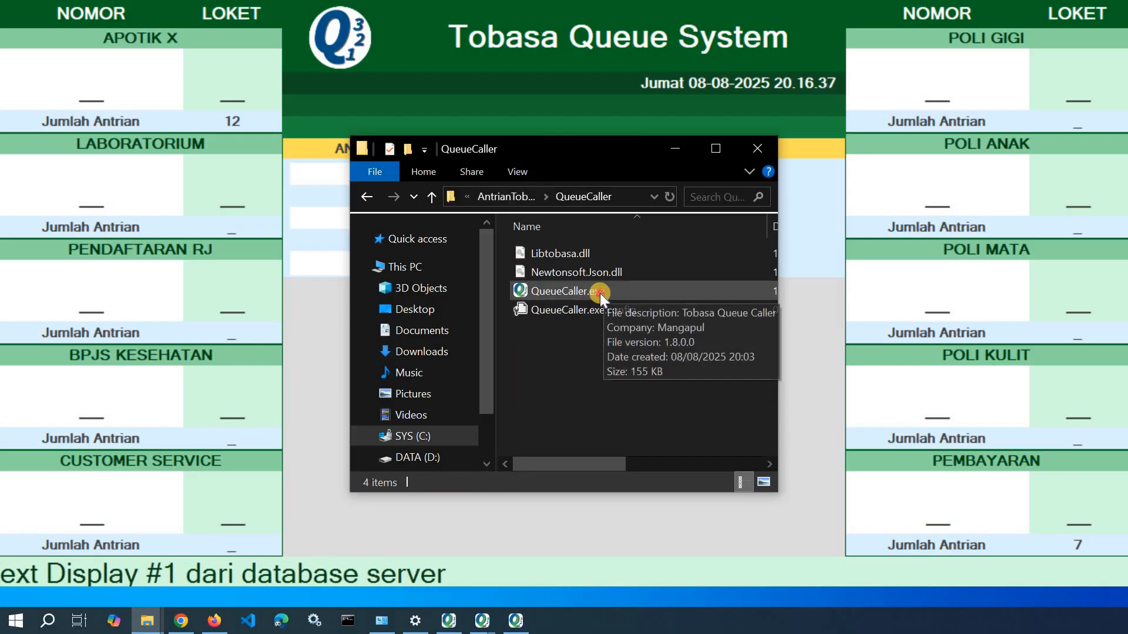
left_click(606, 294)
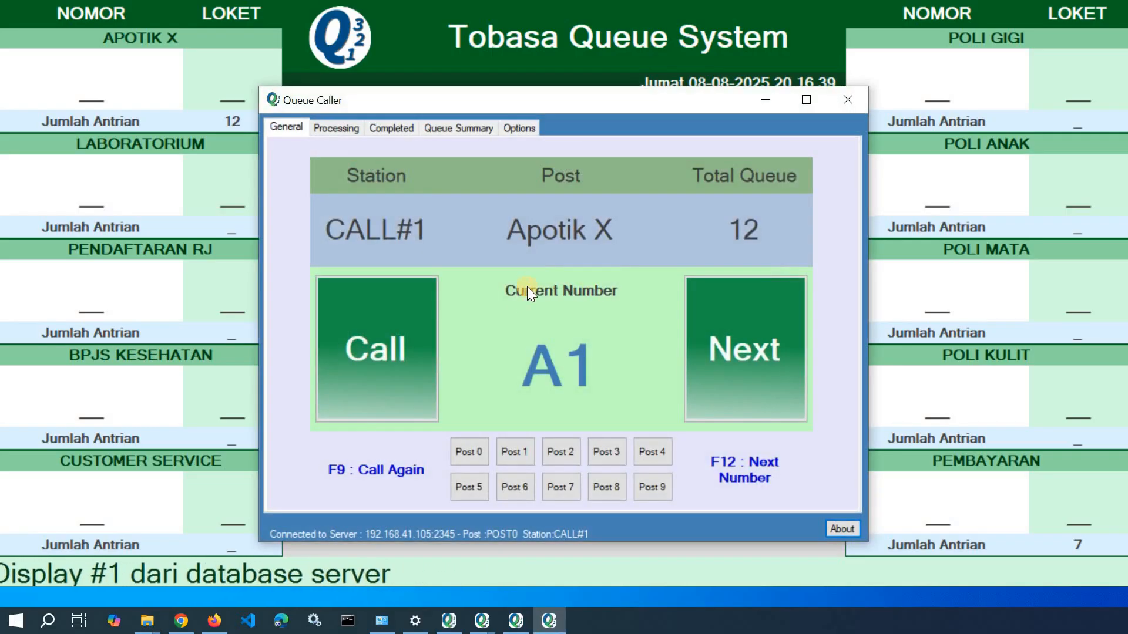
left_click(756, 384)
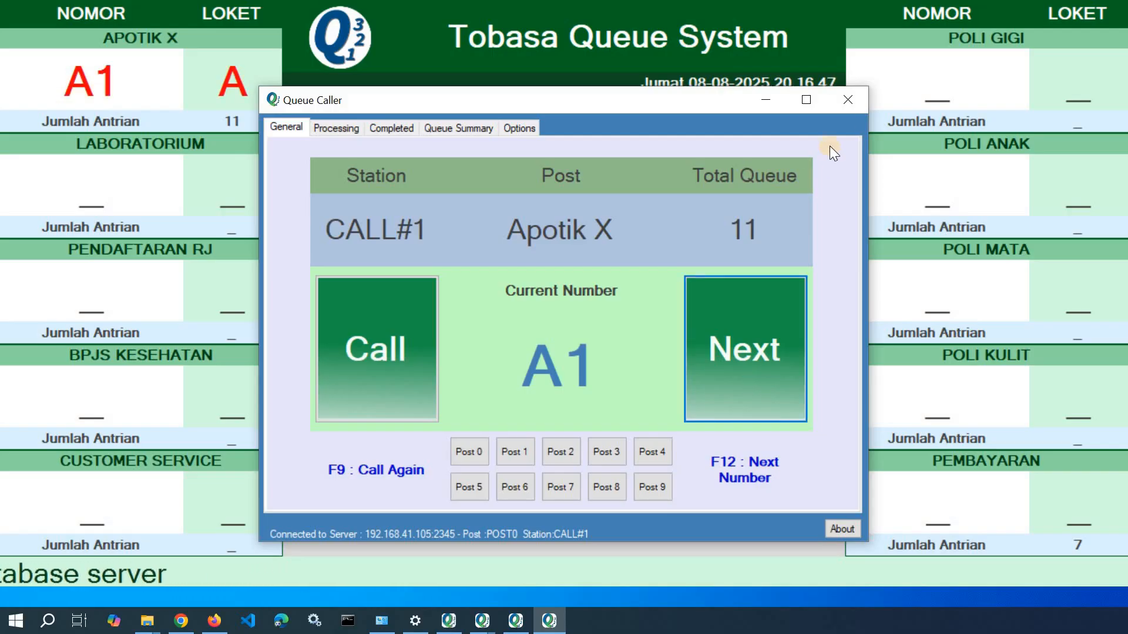
- Close Queue Caller, bring the queue display to the front and exit it, confirming the exit
left_click(847, 105)
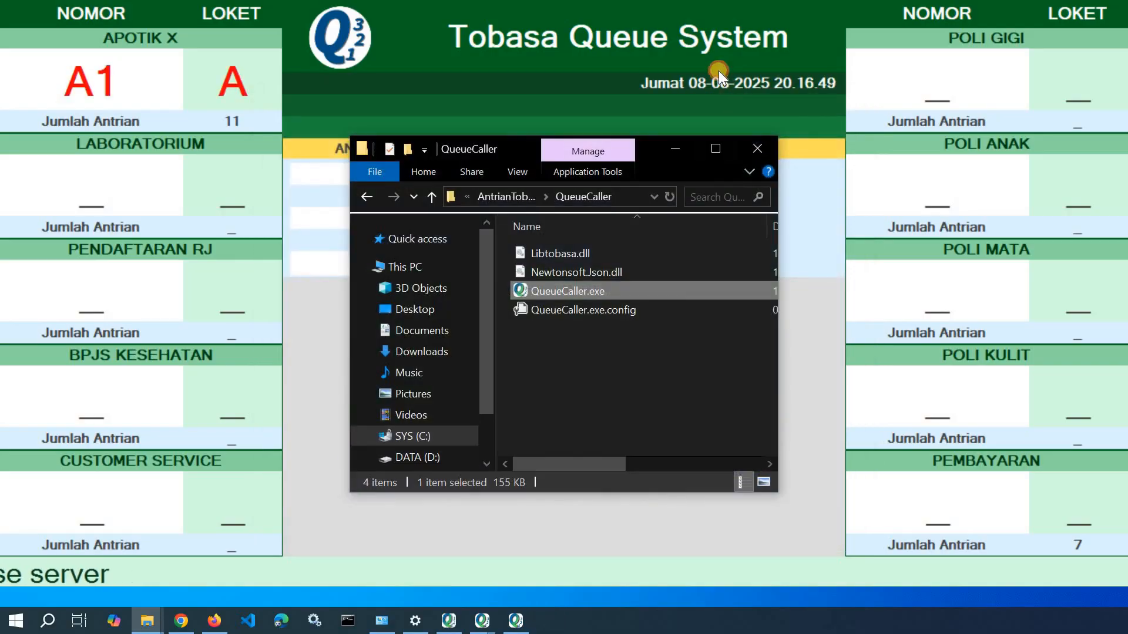
left_click(717, 70)
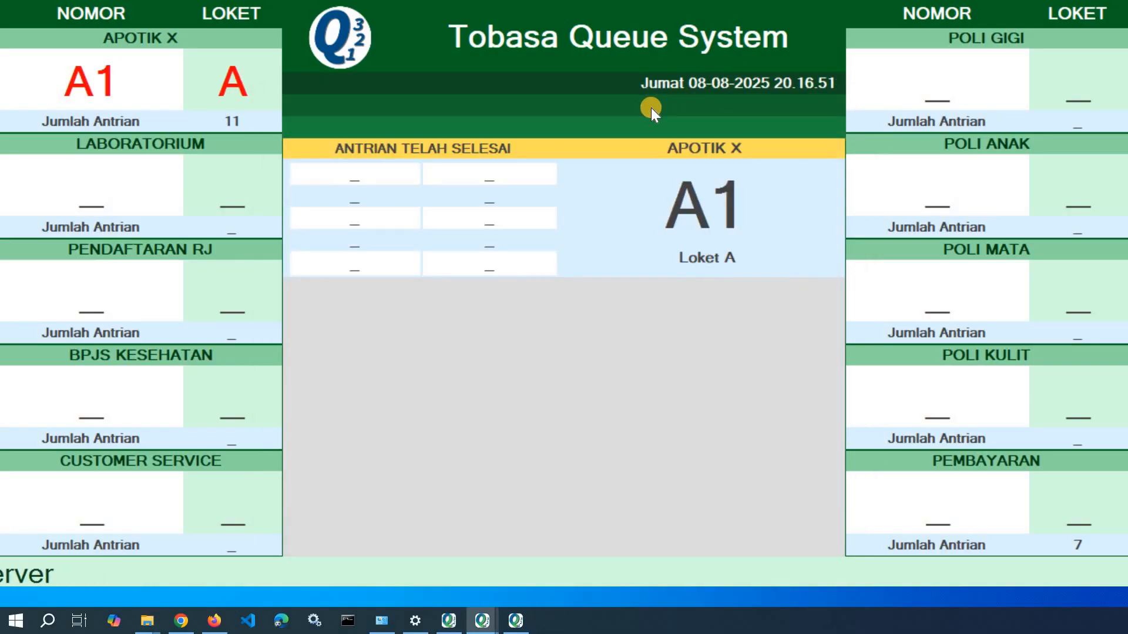
key("Escape")
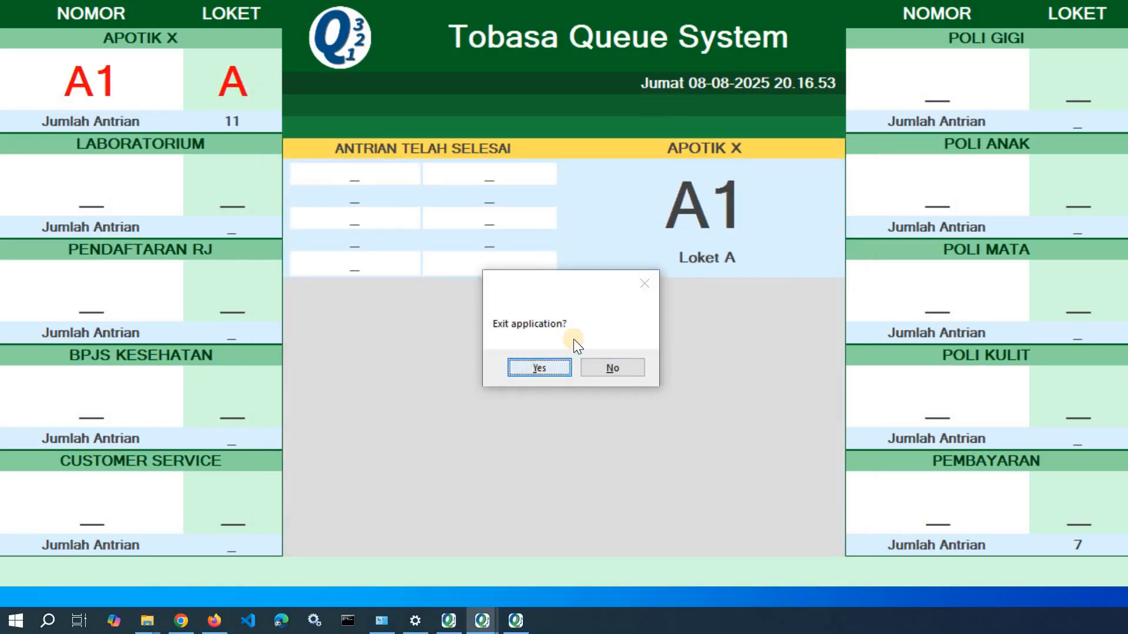
key("Return")
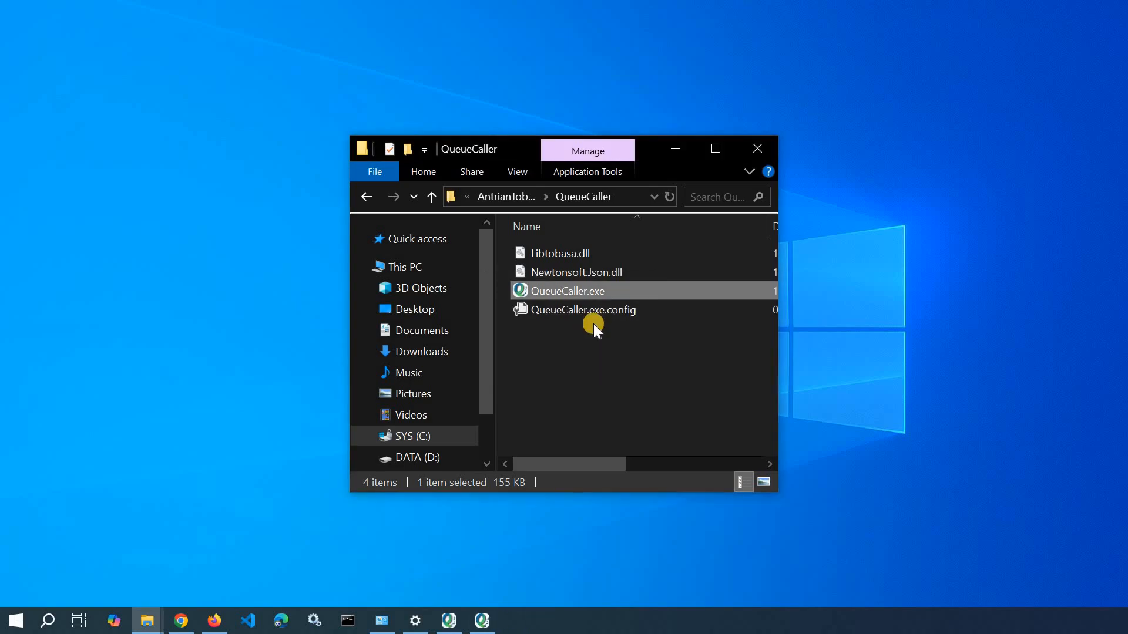